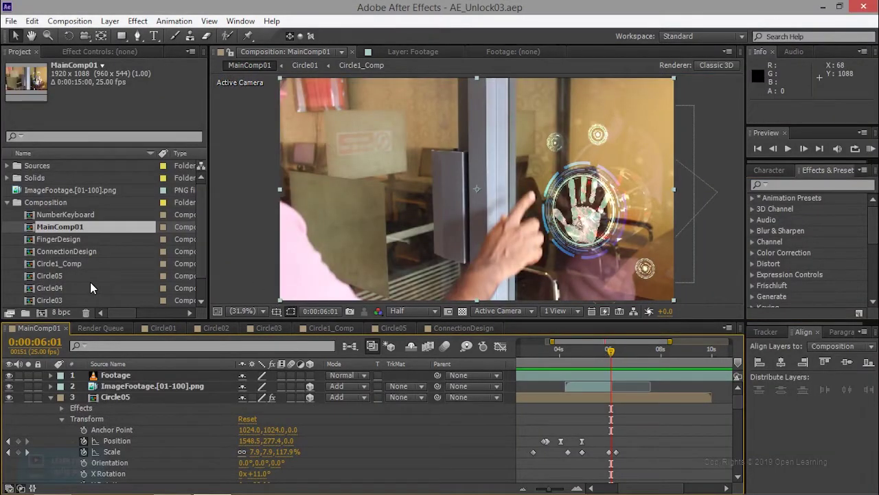
- Browse the Circle1_Comp, ConnectionDesign, FingerDesign, MainComp01, NumberKeyboard, Circle05 and Circle04 compositions in the Project panel
{"action": "scroll", "coordinate": [49, 300], "scroll_direction": "down", "scroll_amount": 1}
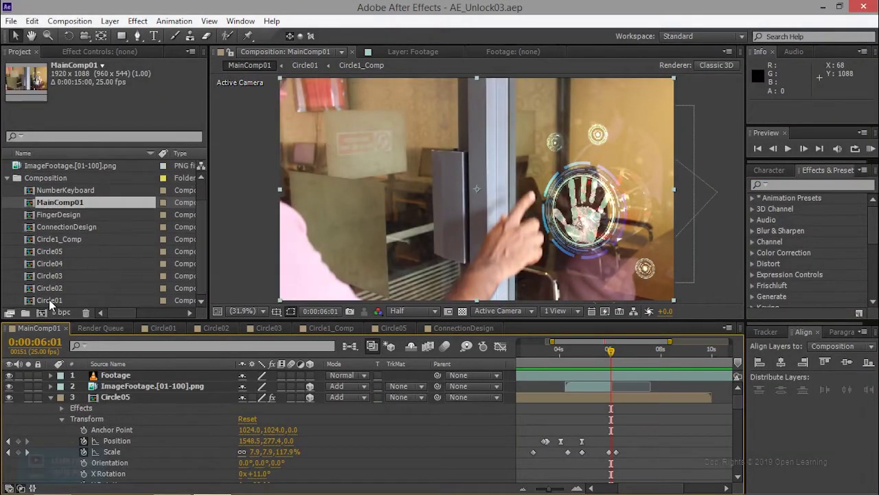
{"action": "left_click", "coordinate": [73, 240]}
{"action": "left_click", "coordinate": [58, 228]}
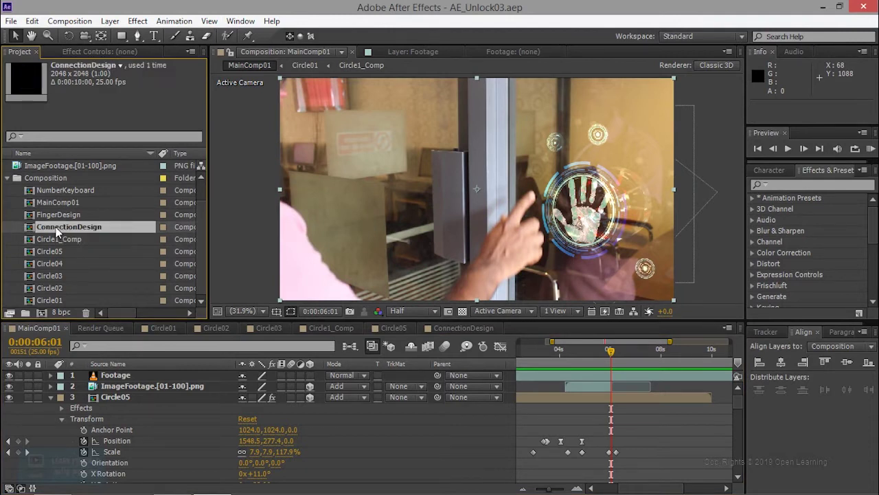
{"action": "left_click", "coordinate": [57, 219]}
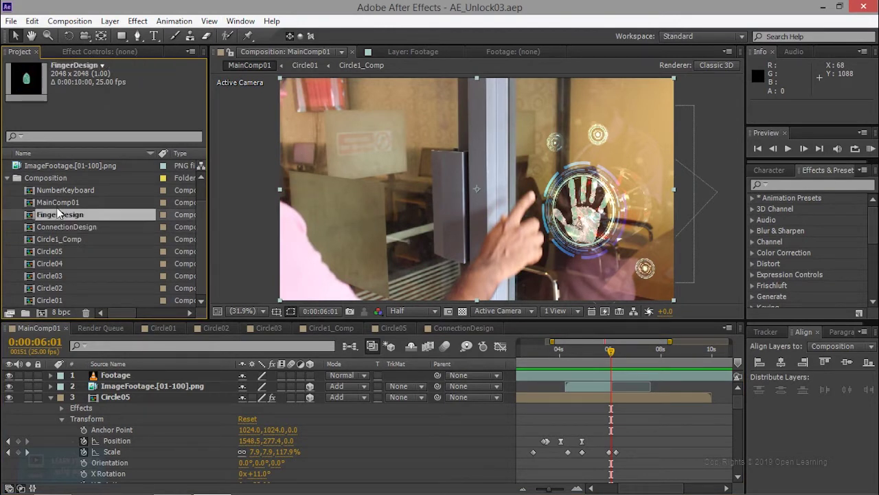
{"action": "left_click", "coordinate": [58, 204]}
{"action": "left_click", "coordinate": [59, 192]}
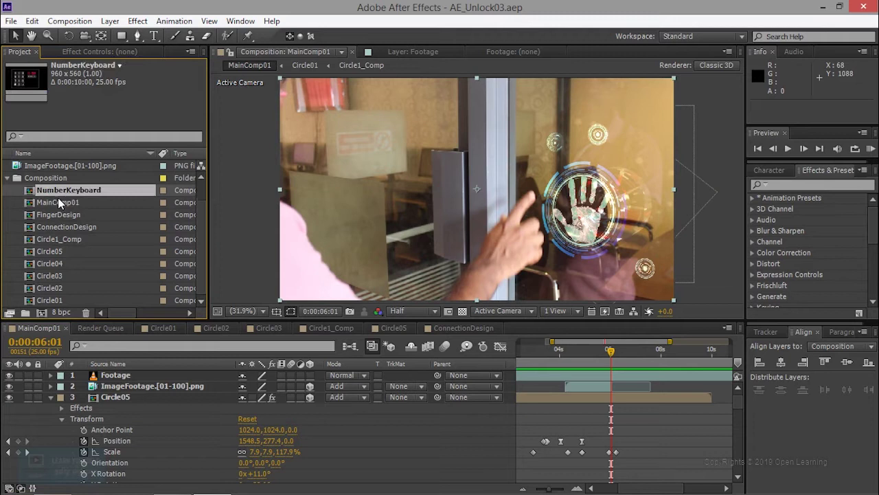
{"action": "left_click", "coordinate": [55, 239]}
{"action": "left_click", "coordinate": [56, 253]}
{"action": "left_click", "coordinate": [50, 264]}
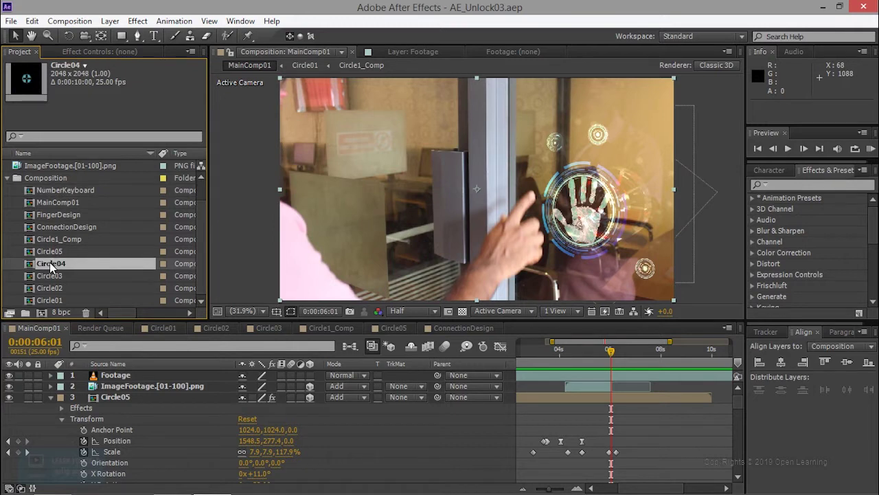
- Compare the Circle05, Circle03, Circle02 and Circle01 compositions and settle on Circle04
{"action": "left_click", "coordinate": [53, 248]}
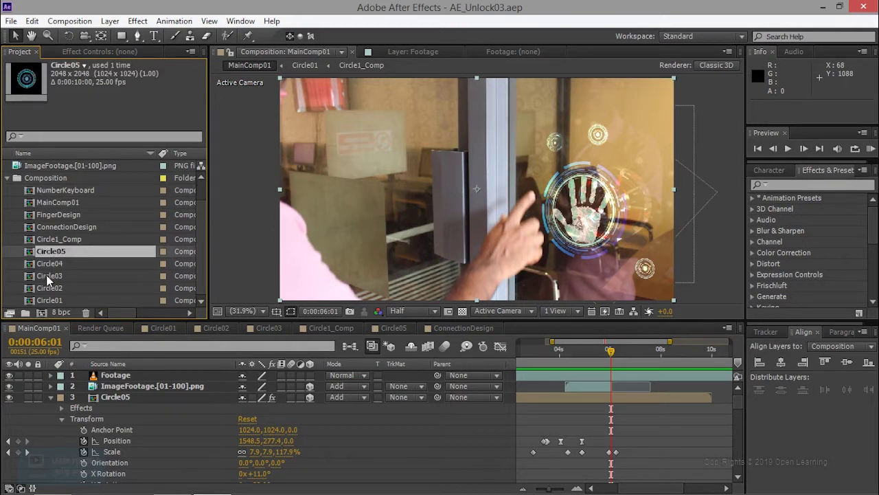
{"action": "left_click", "coordinate": [50, 276]}
{"action": "left_click", "coordinate": [50, 288]}
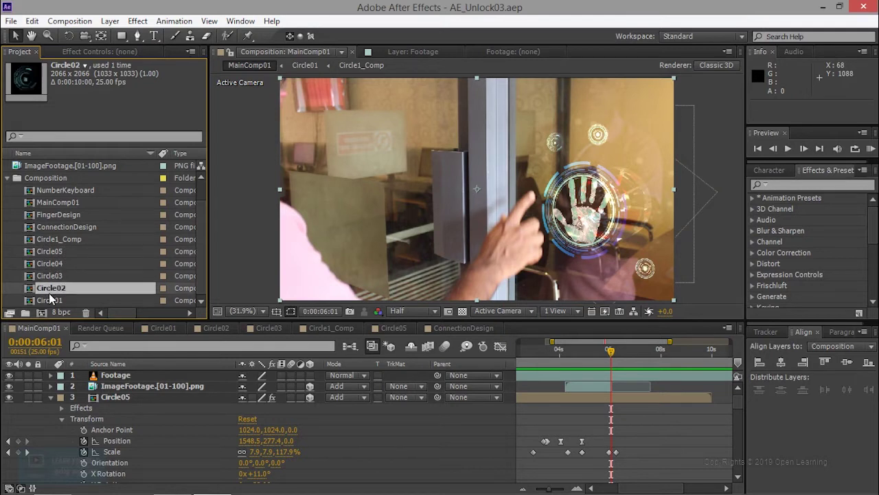
{"action": "left_click", "coordinate": [49, 300]}
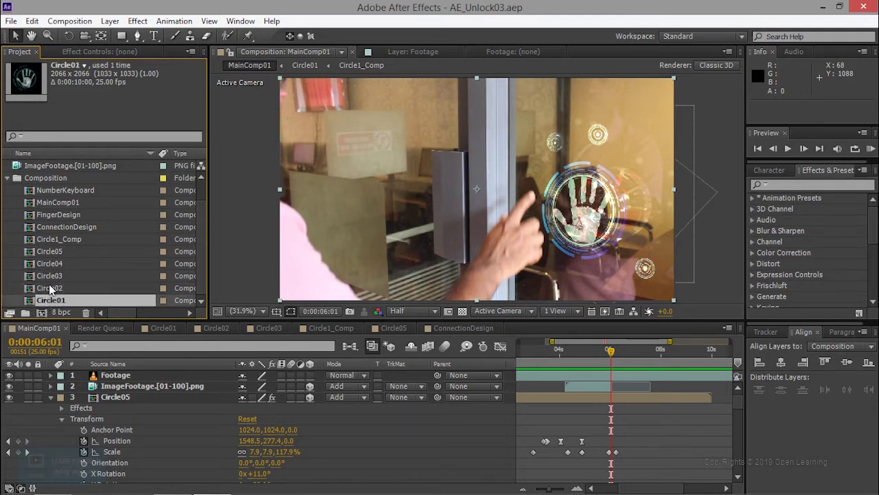
{"action": "left_click", "coordinate": [48, 288]}
{"action": "left_click", "coordinate": [49, 274]}
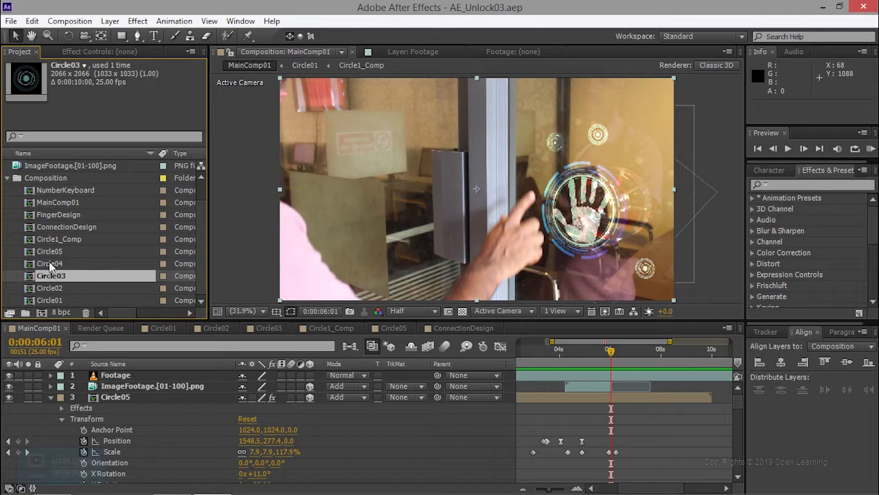
{"action": "left_click", "coordinate": [49, 264]}
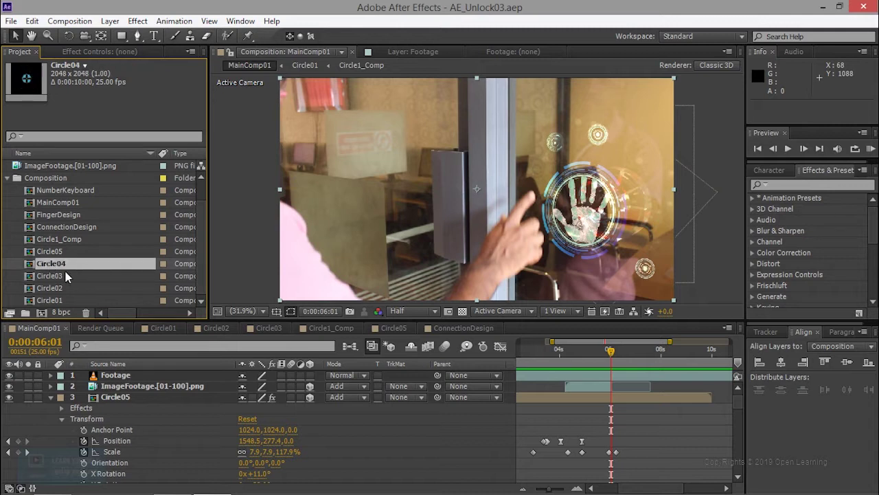
- Collapse the Circle05, Circle03, Circle02 and Circle01 layers, deselect all, and add Circle04 to MainComp01
{"action": "scroll", "coordinate": [255, 464], "scroll_direction": "down", "scroll_amount": 4}
{"action": "scroll", "coordinate": [255, 465], "scroll_direction": "up", "scroll_amount": 2}
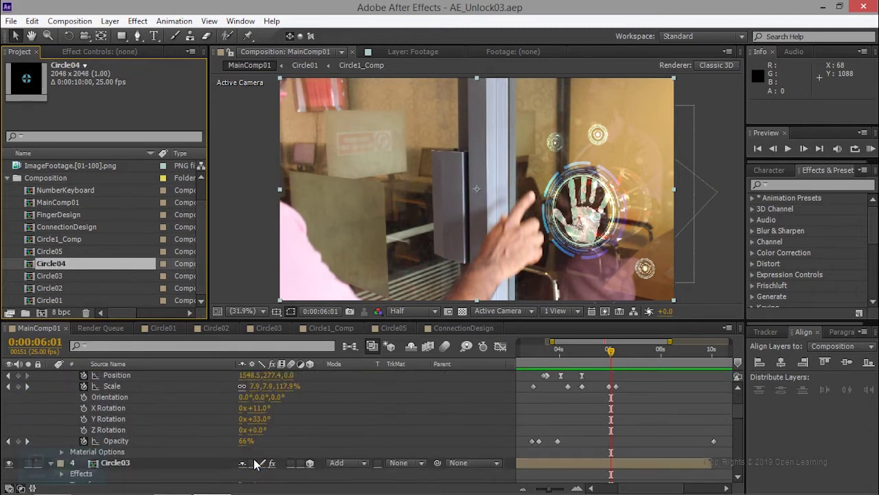
{"action": "scroll", "coordinate": [255, 465], "scroll_direction": "up", "scroll_amount": 2}
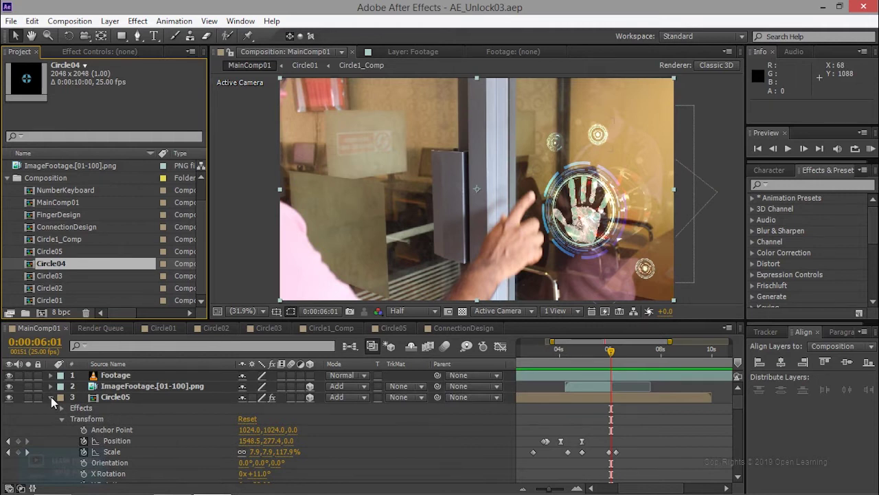
{"action": "left_click", "coordinate": [51, 397]}
{"action": "left_click", "coordinate": [50, 408]}
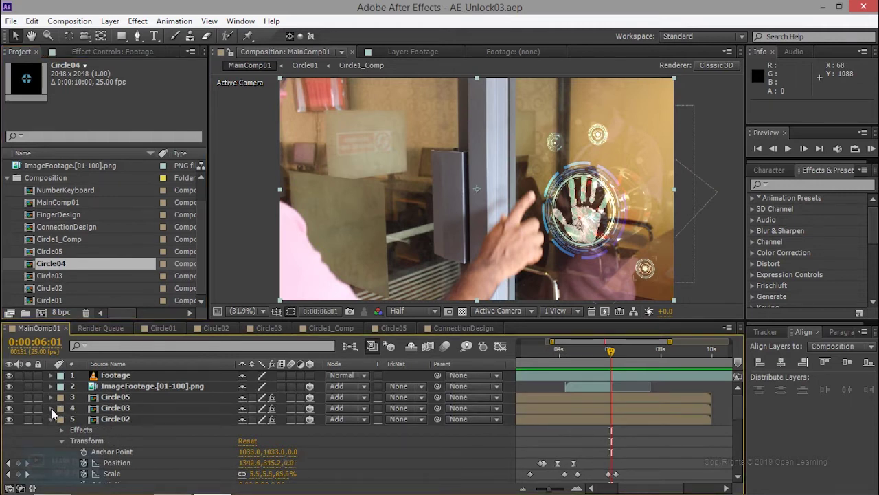
{"action": "left_click", "coordinate": [52, 418]}
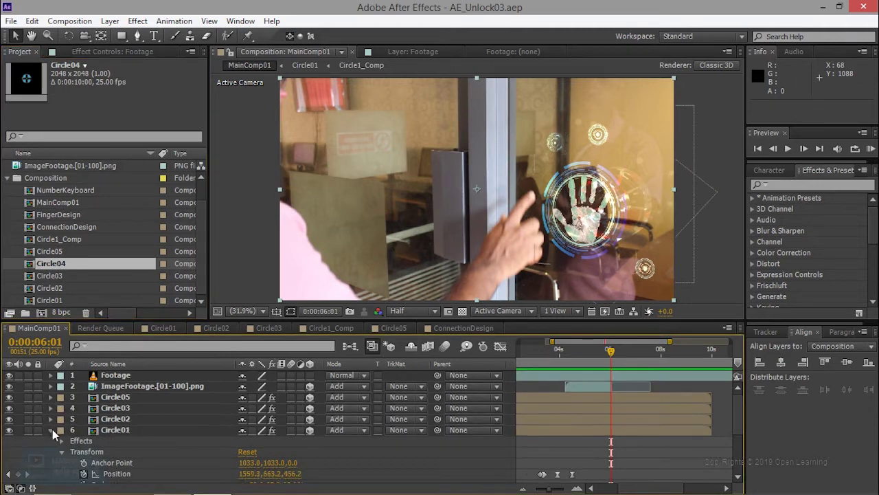
{"action": "left_click", "coordinate": [53, 430]}
{"action": "left_click", "coordinate": [109, 462]}
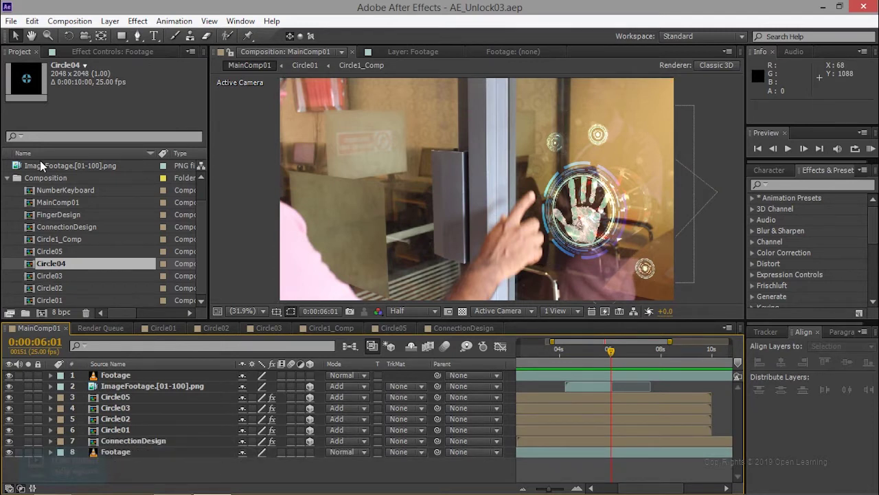
{"action": "left_click_drag", "start_coordinate": [53, 264], "coordinate": [89, 377]}
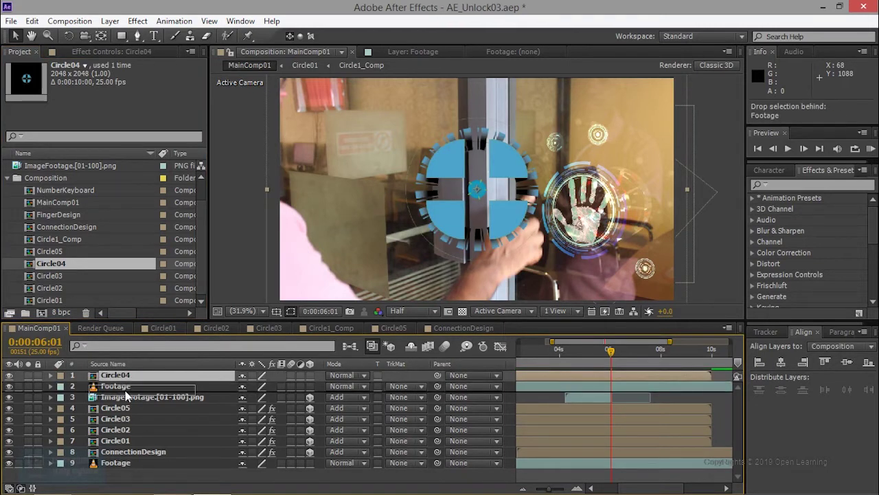
- Move the new Circle04 layer down to sit directly beneath the Footage layer
{"action": "left_click_drag", "start_coordinate": [127, 377], "coordinate": [127, 396]}
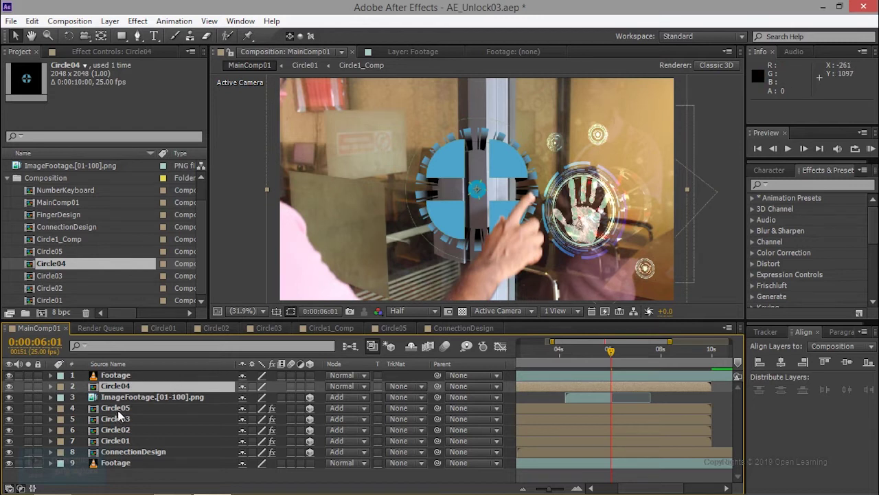
- Expand Circle05's Transform properties, then select the Circle04 layer
{"action": "left_click", "coordinate": [71, 409]}
{"action": "left_click", "coordinate": [51, 410]}
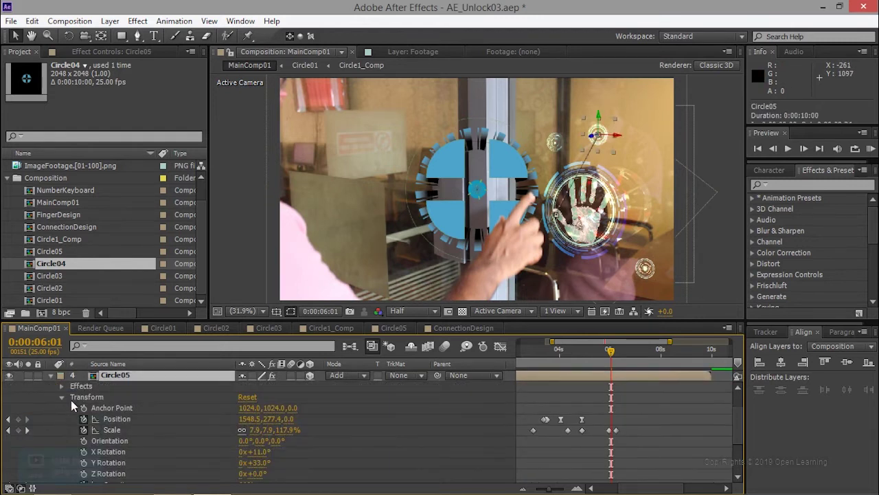
{"action": "left_click", "coordinate": [89, 397]}
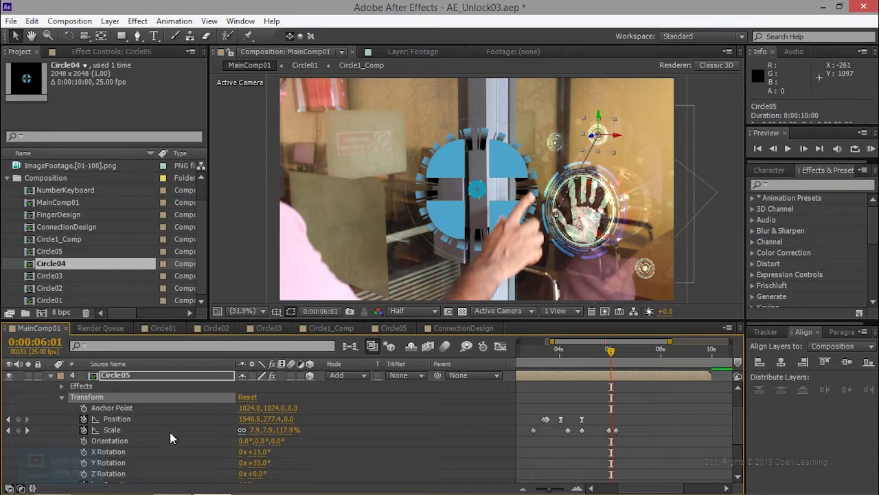
{"action": "scroll", "coordinate": [158, 421], "scroll_direction": "up", "scroll_amount": 2}
{"action": "left_click", "coordinate": [116, 387]}
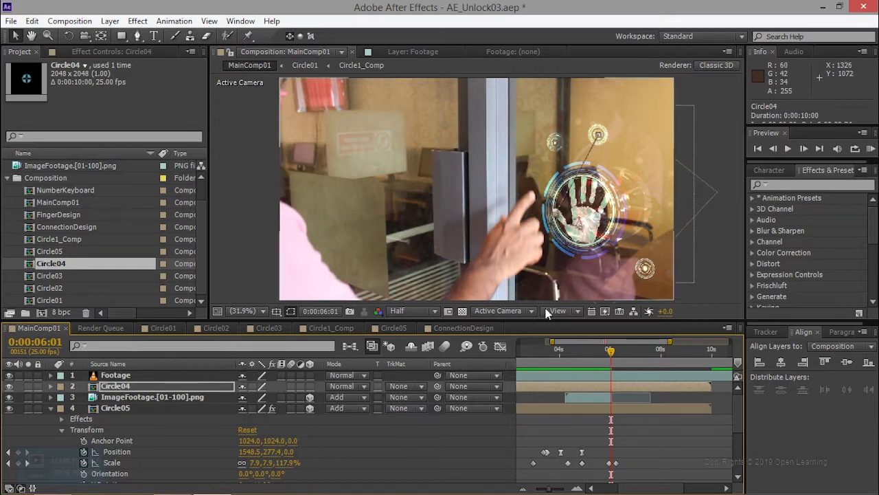
- Scrub the playhead back, undo the keyframe paste, and find Circle05's Opacity at 66%
{"action": "mouse_move", "coordinate": [611, 352]}
{"action": "left_mouse_down"}
{"action": "mouse_move", "coordinate": [580, 362]}
{"action": "mouse_move", "coordinate": [588, 371]}
{"action": "mouse_move", "coordinate": [637, 368]}
{"action": "mouse_move", "coordinate": [566, 367]}
{"action": "left_mouse_up"}
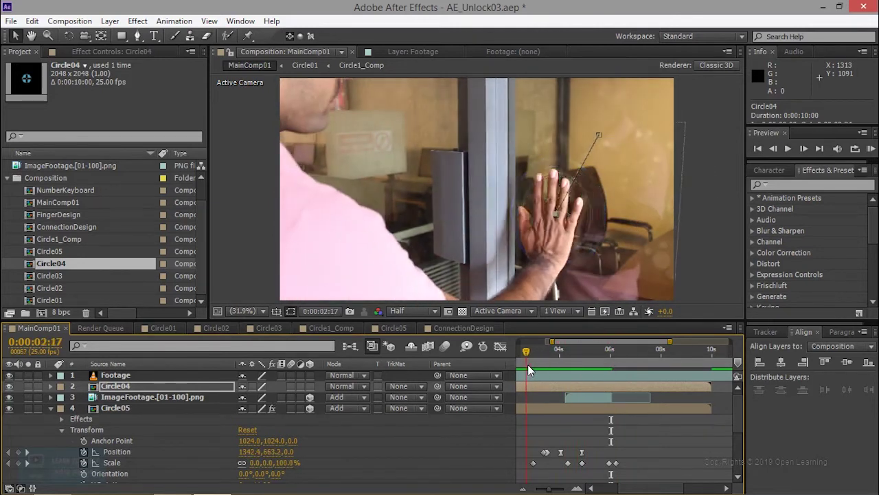
{"action": "key", "text": "ctrl+z"}
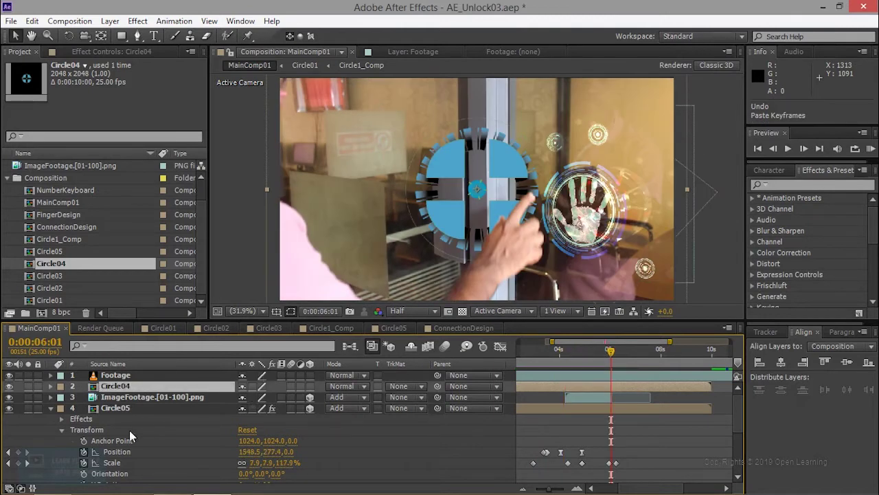
{"action": "scroll", "coordinate": [128, 441], "scroll_direction": "down", "scroll_amount": 1}
{"action": "scroll", "coordinate": [123, 449], "scroll_direction": "down", "scroll_amount": 1}
{"action": "scroll", "coordinate": [123, 451], "scroll_direction": "down", "scroll_amount": 1}
{"action": "scroll", "coordinate": [123, 452], "scroll_direction": "up", "scroll_amount": 1}
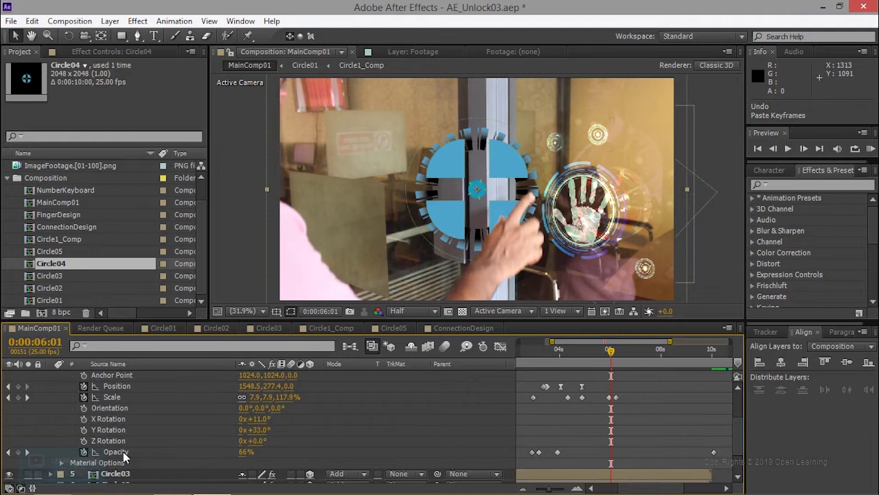
- Select Circle05's X Rotation and Y Rotation keyframes
{"action": "left_click", "coordinate": [103, 417]}
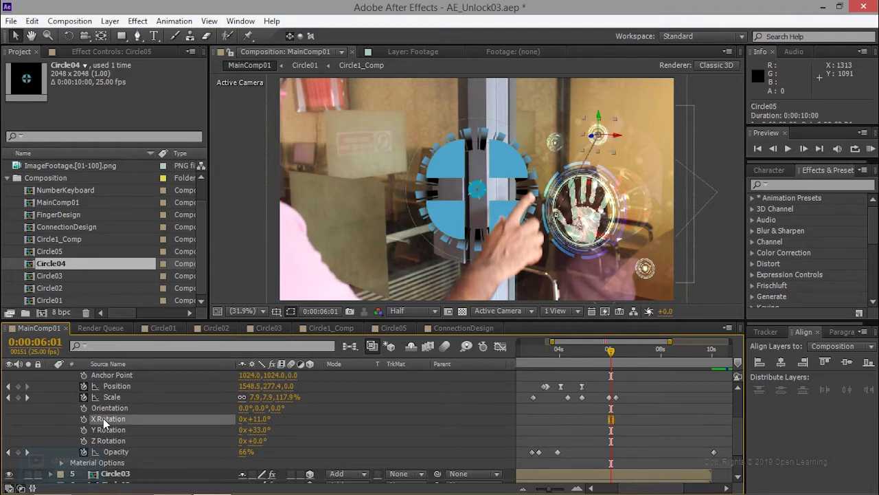
{"action": "scroll", "coordinate": [103, 417], "scroll_direction": "up", "scroll_amount": 1}
{"action": "scroll", "coordinate": [103, 412], "scroll_direction": "up", "scroll_amount": 1}
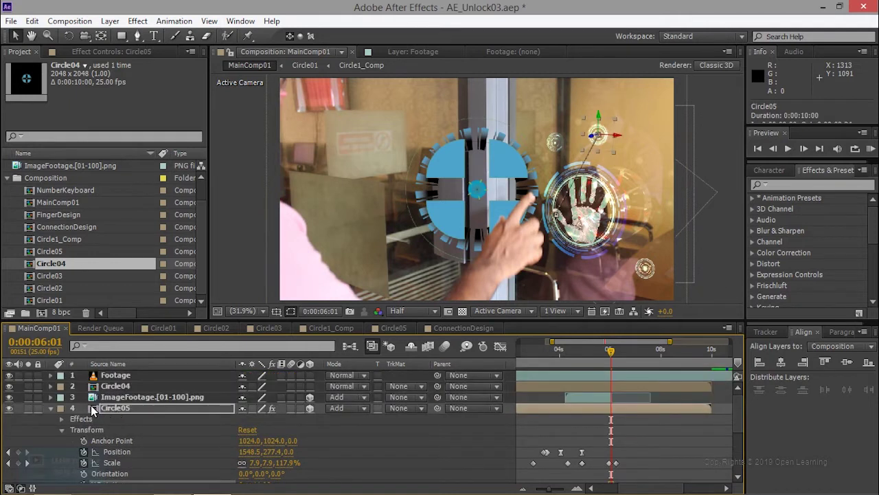
{"action": "scroll", "coordinate": [103, 420], "scroll_direction": "down", "scroll_amount": 2}
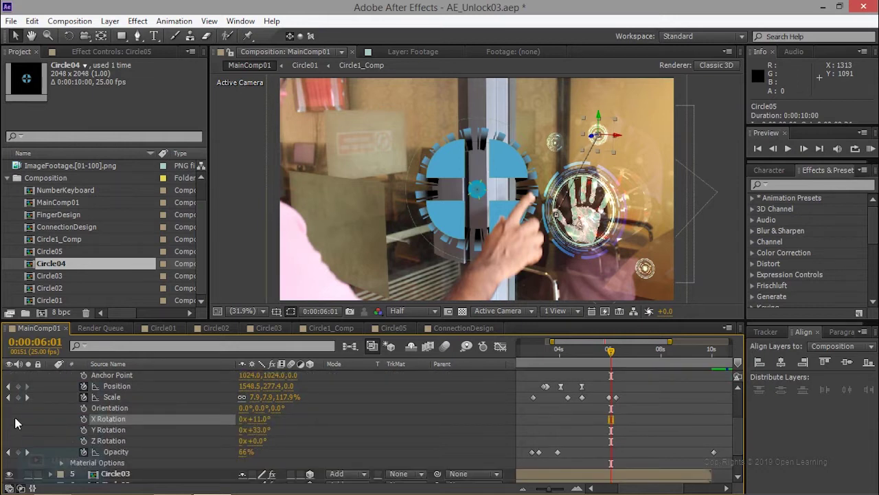
{"action": "left_click", "coordinate": [118, 430], "text": "shift"}
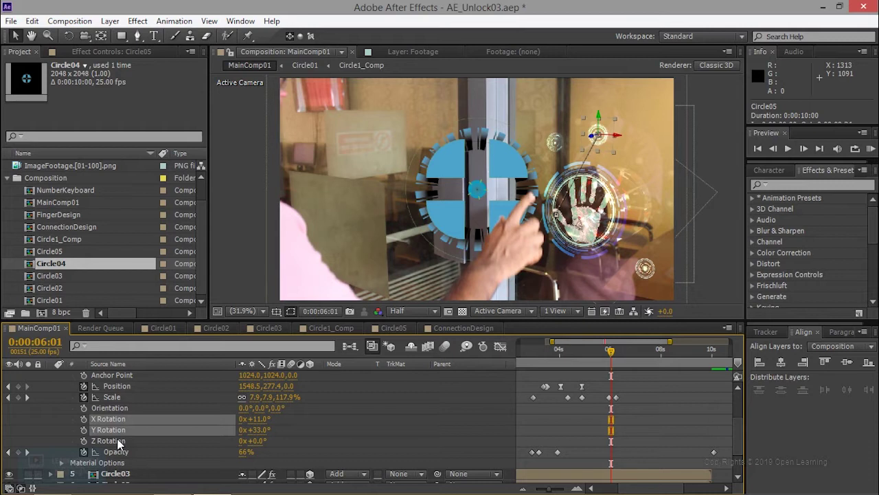
{"action": "scroll", "coordinate": [118, 444], "scroll_direction": "up", "scroll_amount": 2}
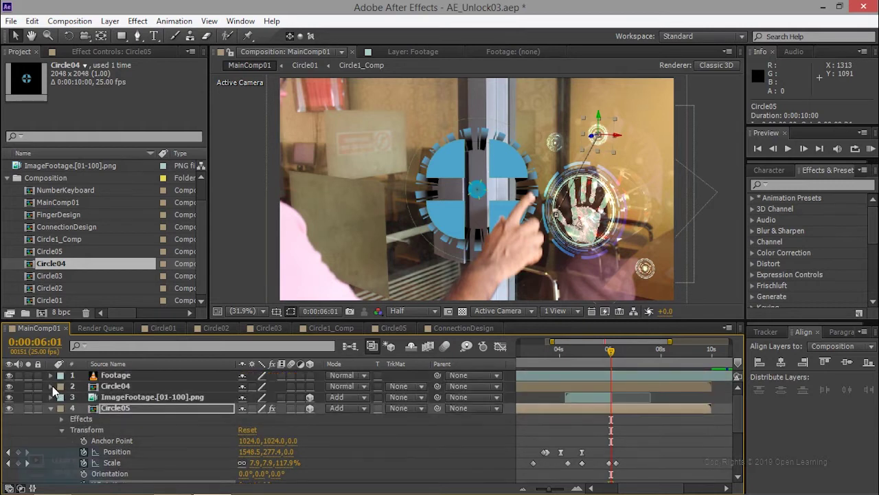
- Reveal Circle04's Transform properties in the Timeline
{"action": "left_click", "coordinate": [51, 386]}
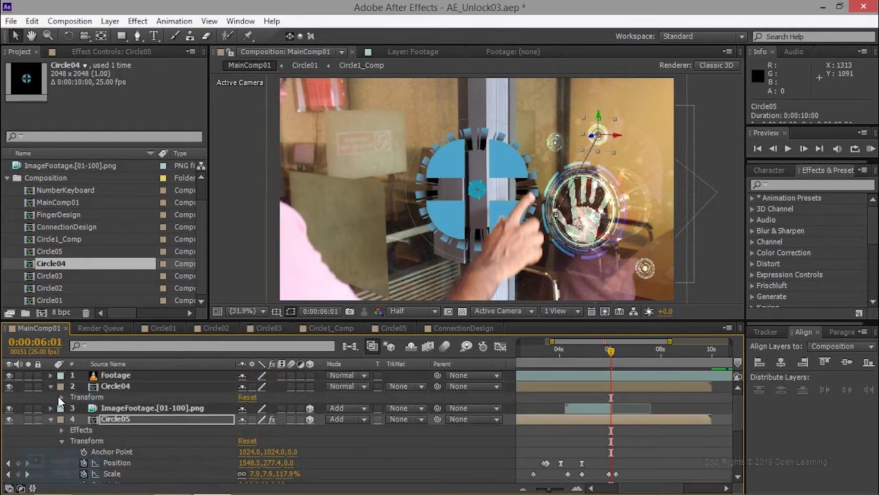
{"action": "left_click", "coordinate": [58, 399]}
{"action": "left_click", "coordinate": [61, 397]}
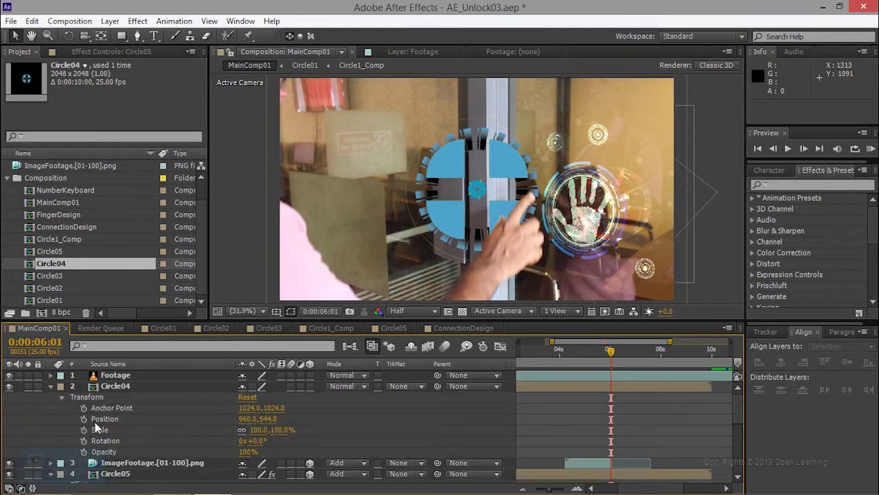
{"action": "scroll", "coordinate": [108, 442], "scroll_direction": "down", "scroll_amount": 2}
{"action": "scroll", "coordinate": [108, 442], "scroll_direction": "up", "scroll_amount": 3}
{"action": "scroll", "coordinate": [139, 443], "scroll_direction": "down", "scroll_amount": 1}
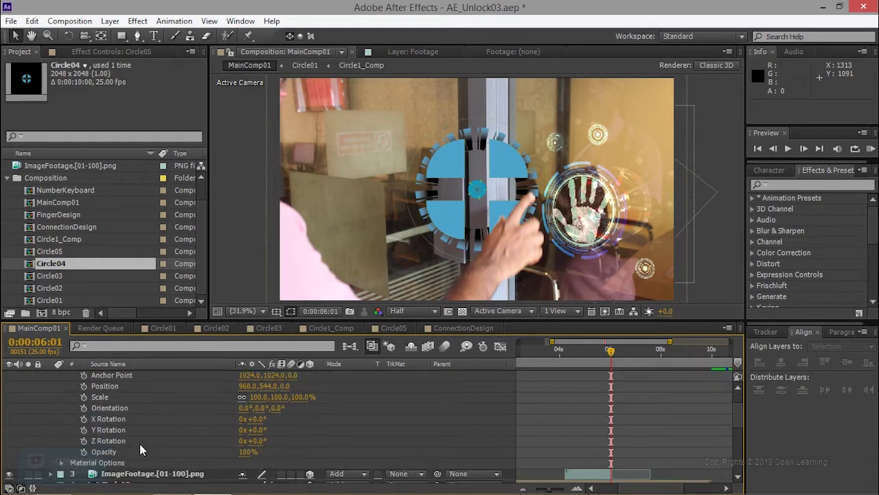
- Scrub Circle04's X Rotation to 11° and Y Rotation to 33°
{"action": "left_click", "coordinate": [113, 420]}
{"action": "left_click", "coordinate": [111, 431], "text": "shift"}
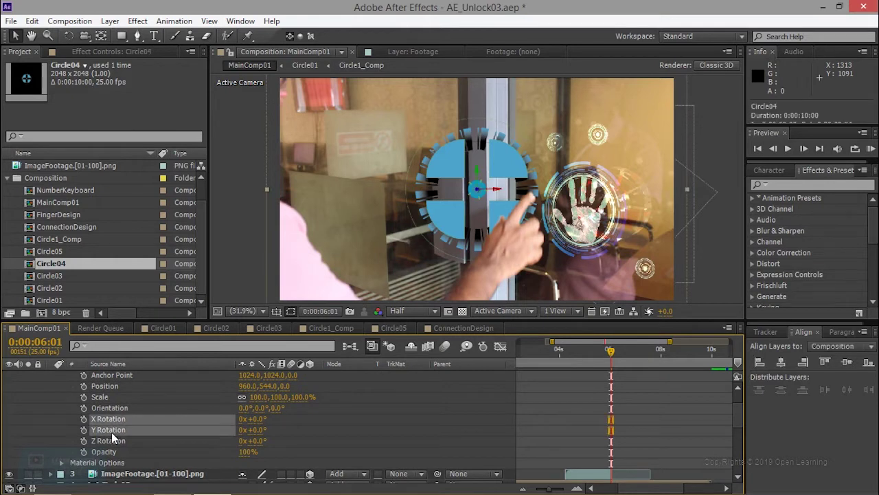
{"action": "left_click_drag", "start_coordinate": [474, 192], "coordinate": [479, 198]}
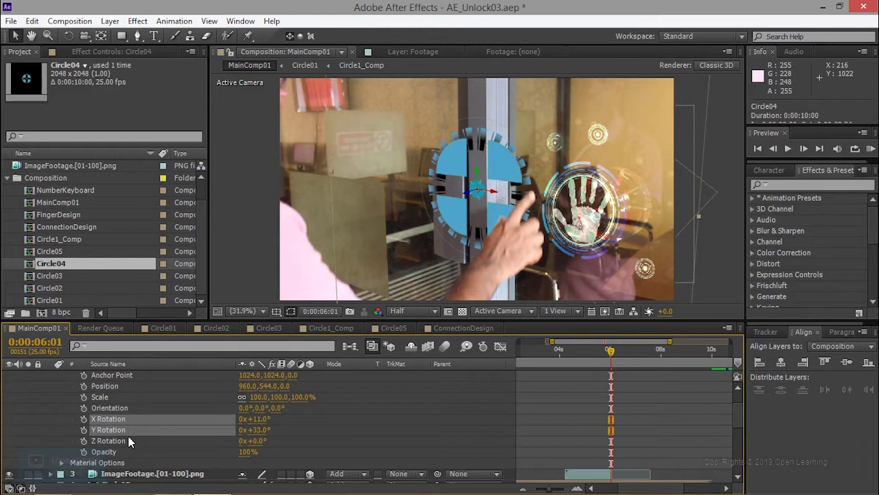
{"action": "scroll", "coordinate": [127, 435], "scroll_direction": "up", "scroll_amount": 1}
{"action": "scroll", "coordinate": [127, 436], "scroll_direction": "down", "scroll_amount": 2}
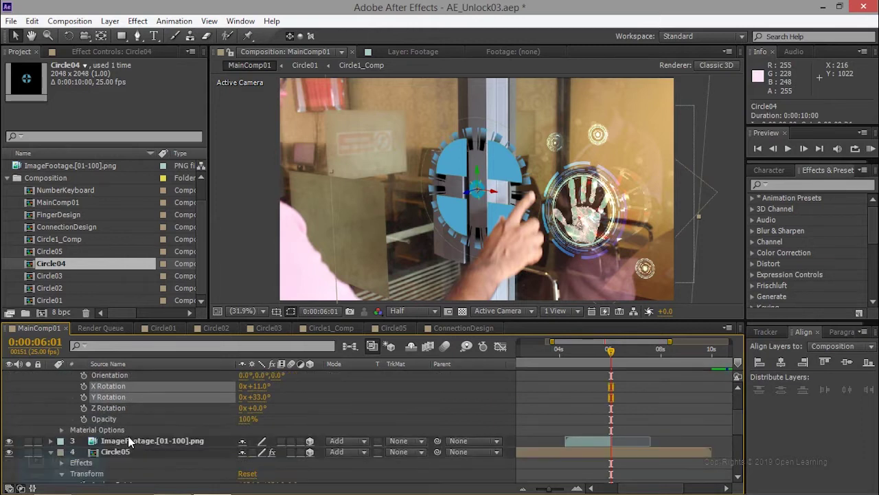
{"action": "scroll", "coordinate": [129, 441], "scroll_direction": "up", "scroll_amount": 1}
{"action": "scroll", "coordinate": [124, 438], "scroll_direction": "down", "scroll_amount": 2}
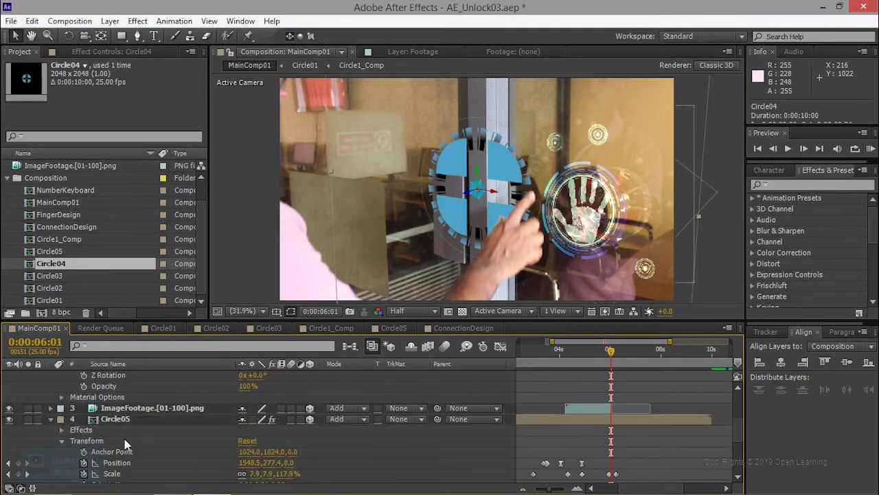
{"action": "left_click", "coordinate": [123, 420]}
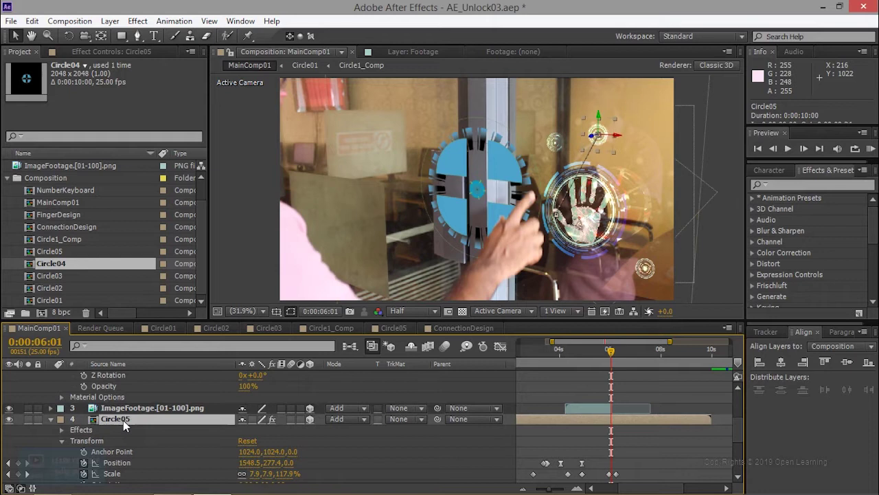
- Show Effect Controls for Circle04 and select its FL Glow effect
{"action": "left_click", "coordinate": [110, 51]}
{"action": "left_click", "coordinate": [40, 77]}
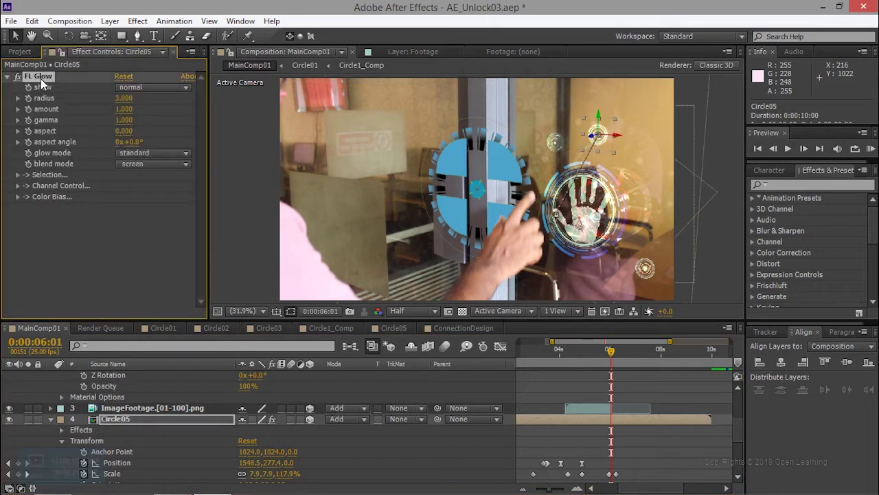
{"action": "scroll", "coordinate": [116, 405], "scroll_direction": "up", "scroll_amount": 3}
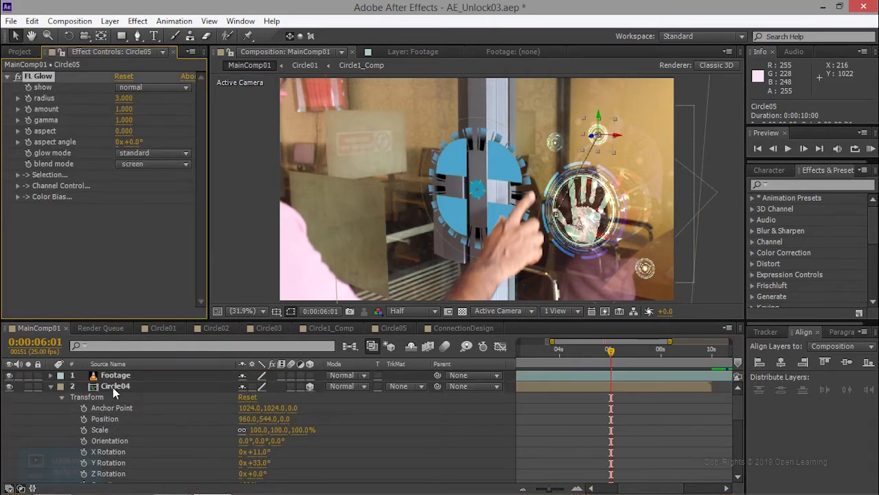
{"action": "left_click", "coordinate": [113, 387]}
{"action": "key", "text": "Return"}
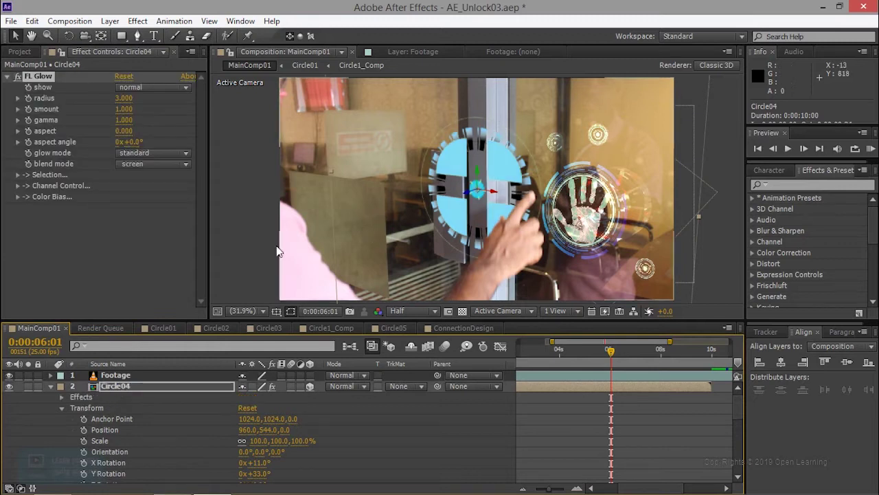
- Raise the FL Glow amount from 1.000 to 1.430
{"action": "scroll", "coordinate": [189, 382], "scroll_direction": "down", "scroll_amount": 1}
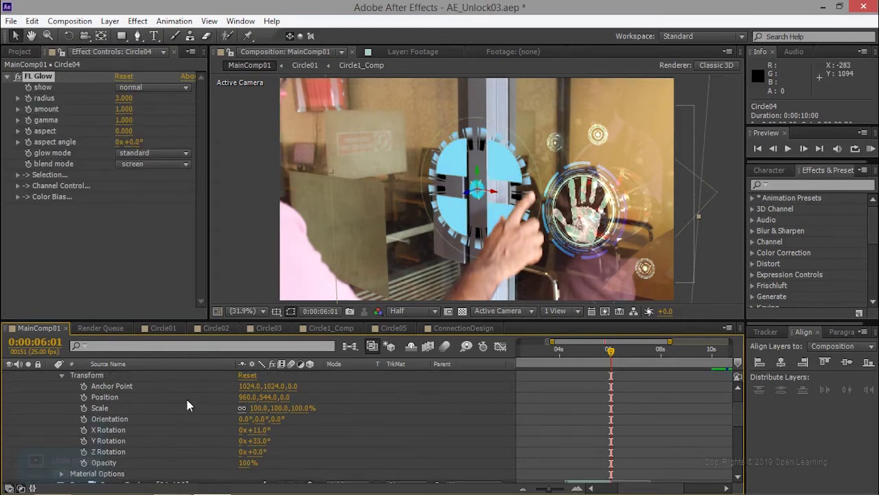
{"action": "scroll", "coordinate": [185, 413], "scroll_direction": "down", "scroll_amount": 1}
{"action": "scroll", "coordinate": [185, 413], "scroll_direction": "down", "scroll_amount": 1}
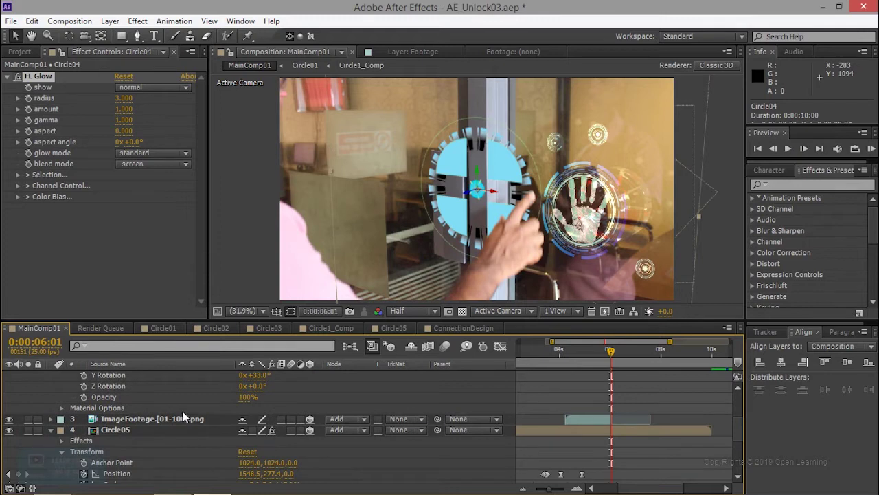
{"action": "scroll", "coordinate": [179, 433], "scroll_direction": "down", "scroll_amount": 1}
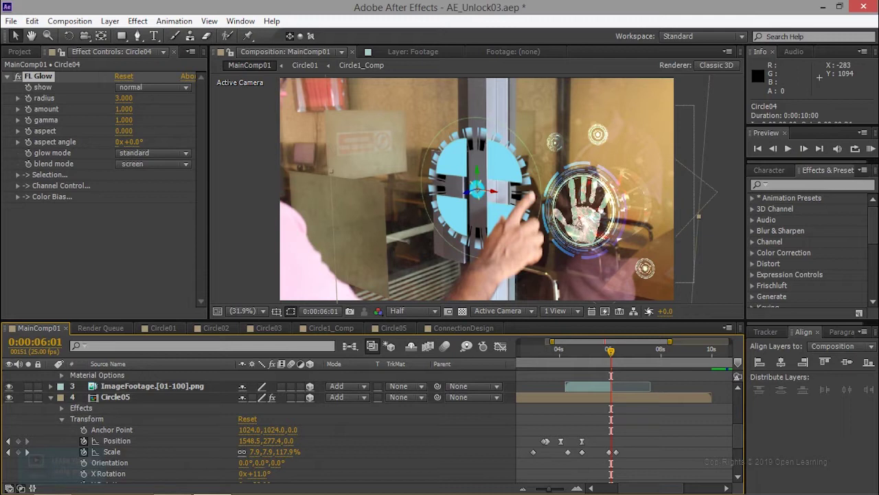
{"action": "left_click_drag", "start_coordinate": [124, 108], "coordinate": [142, 112]}
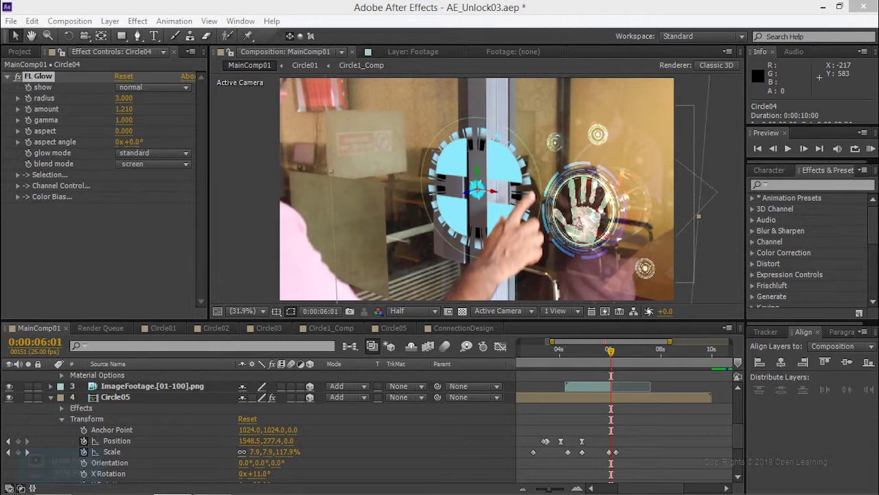
{"action": "left_click_drag", "start_coordinate": [123, 109], "coordinate": [128, 109]}
{"action": "left_click", "coordinate": [149, 123]}
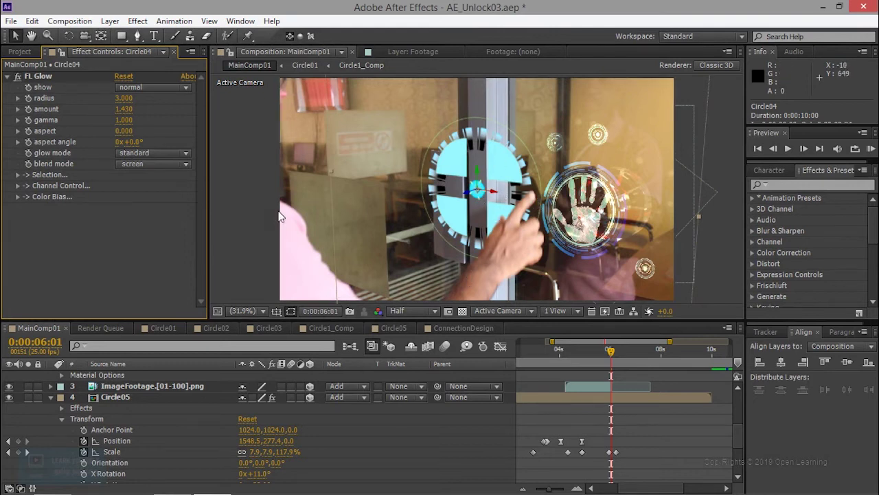
{"action": "left_click", "coordinate": [124, 397]}
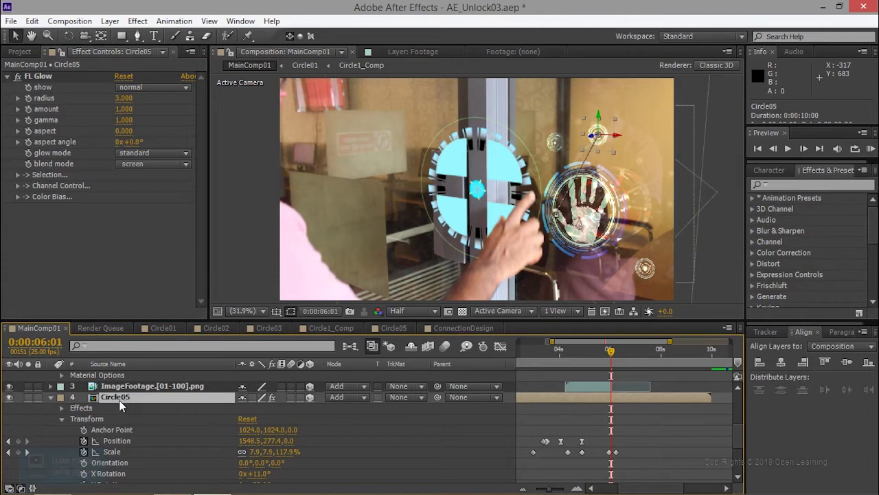
- Open the Circle04 comp, turn on Circle04_02 and Circle04_03, and fit the view
{"action": "scroll", "coordinate": [120, 406], "scroll_direction": "down", "scroll_amount": 2}
{"action": "scroll", "coordinate": [118, 393], "scroll_direction": "up", "scroll_amount": 2}
{"action": "double_click", "coordinate": [118, 387]}
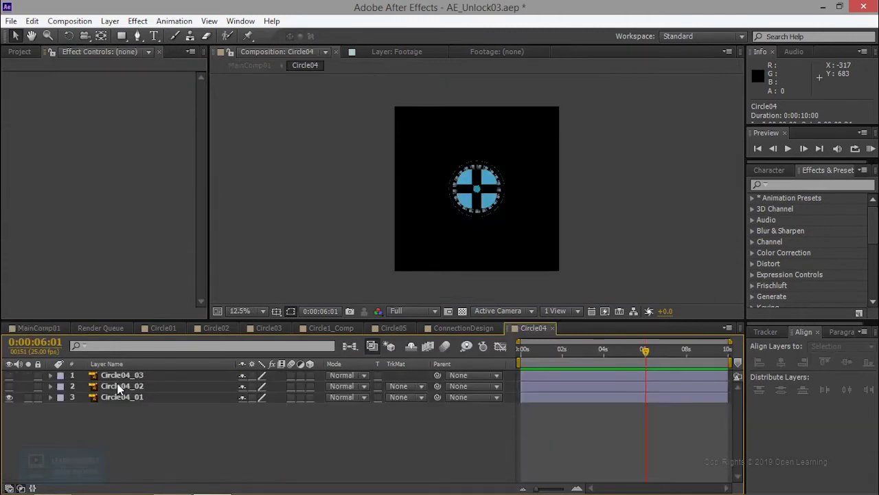
{"action": "scroll", "coordinate": [487, 231], "scroll_direction": "up", "scroll_amount": 4}
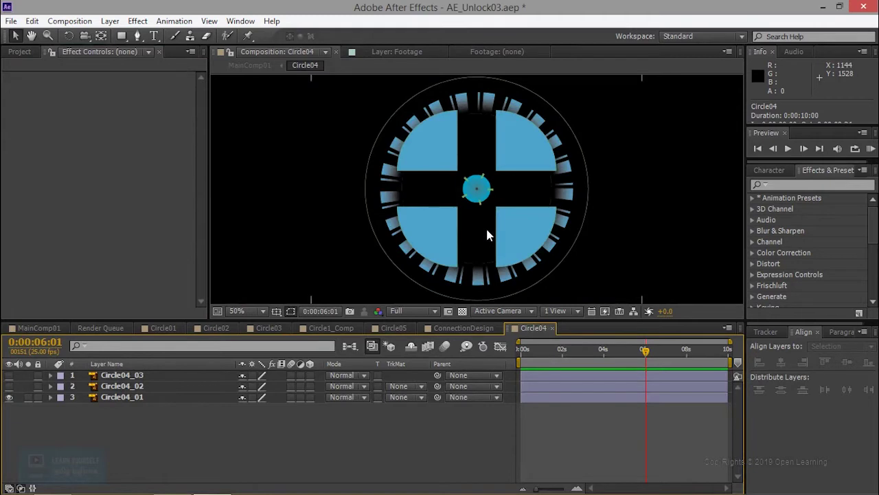
{"action": "left_click", "coordinate": [9, 385]}
{"action": "left_click", "coordinate": [9, 375]}
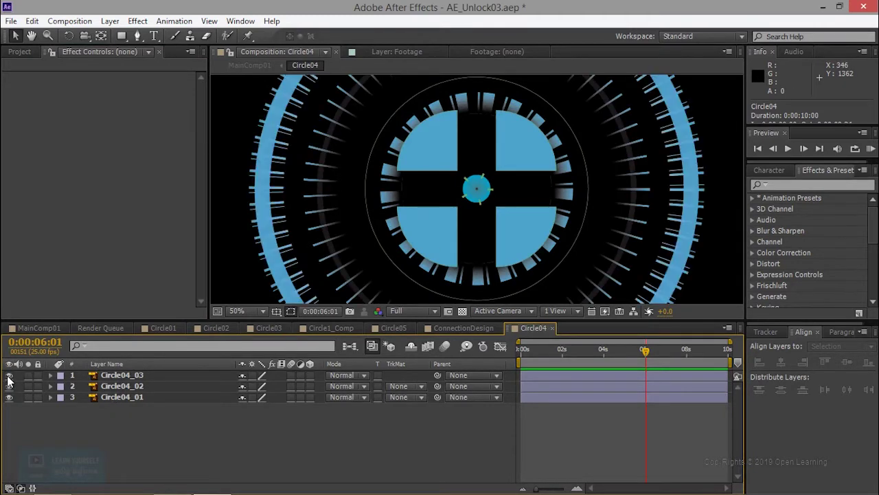
{"action": "key", "text": "comma"}
{"action": "key", "text": "comma"}
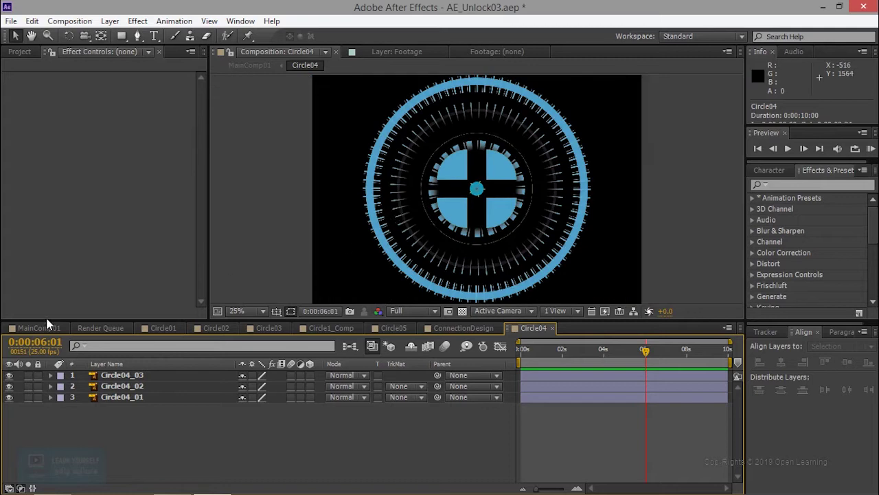
- Compare the inner blue cross on and off, then hide Circle04_01
{"action": "left_click", "coordinate": [9, 397]}
{"action": "left_click", "coordinate": [9, 397]}
{"action": "left_click", "coordinate": [9, 397]}
{"action": "left_click", "coordinate": [9, 397]}
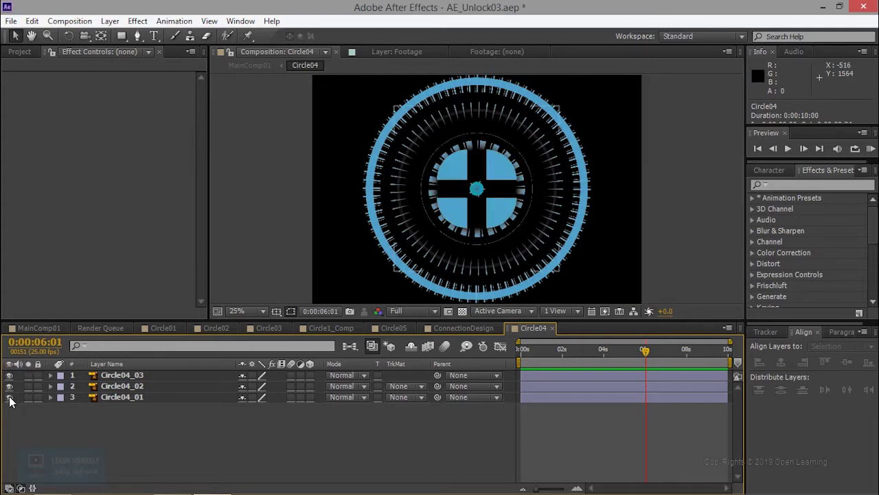
{"action": "left_click", "coordinate": [9, 397]}
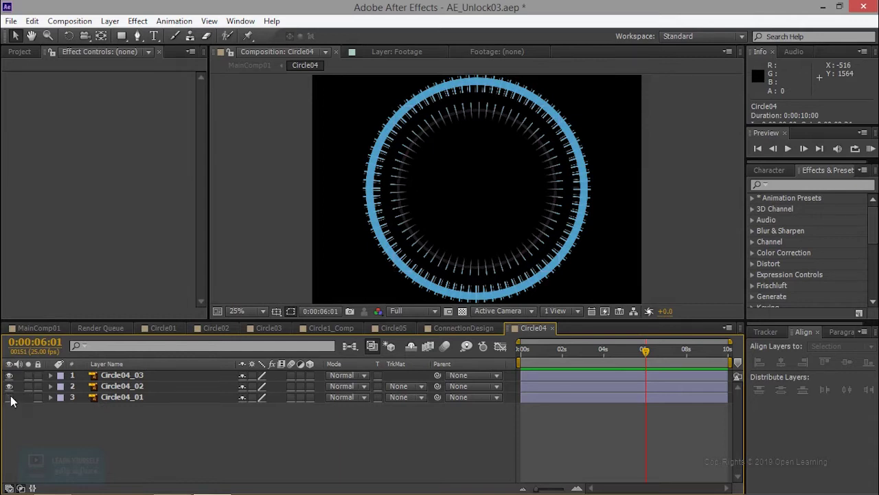
{"action": "left_click", "coordinate": [123, 38]}
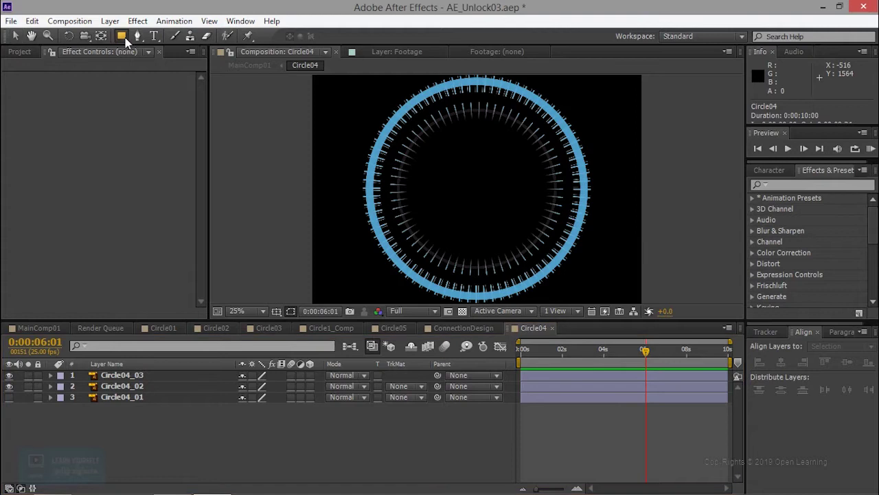
- Draw an ellipse shape over the rings and centre it in the composition
{"action": "left_click_drag", "start_coordinate": [126, 39], "coordinate": [167, 61]}
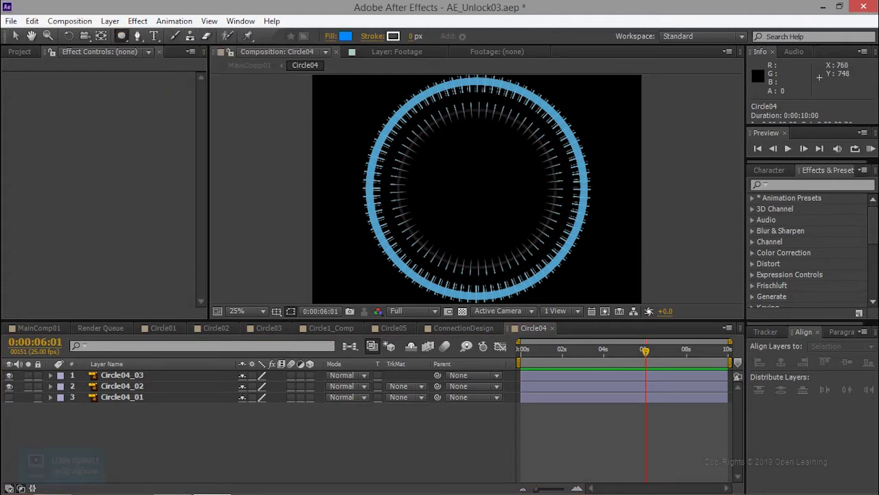
{"action": "left_click_drag", "start_coordinate": [430, 137], "coordinate": [541, 249]}
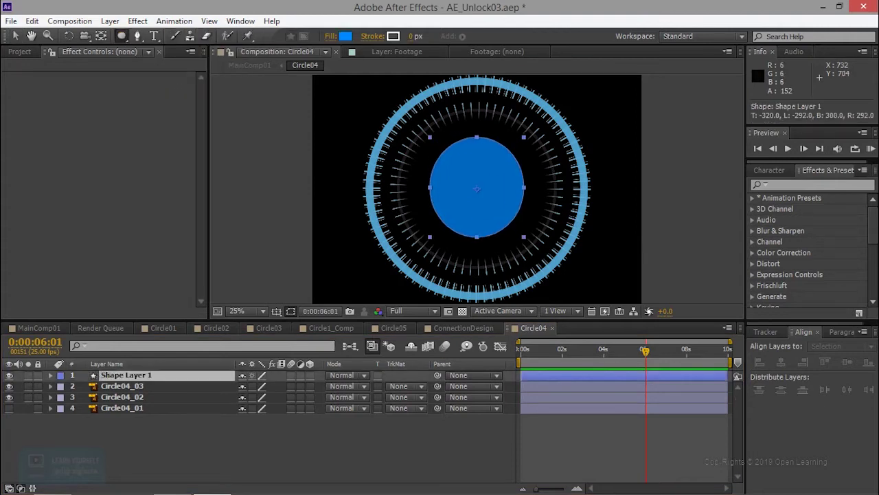
{"action": "left_click_drag", "start_coordinate": [542, 249], "coordinate": [607, 309]}
{"action": "key", "text": "v"}
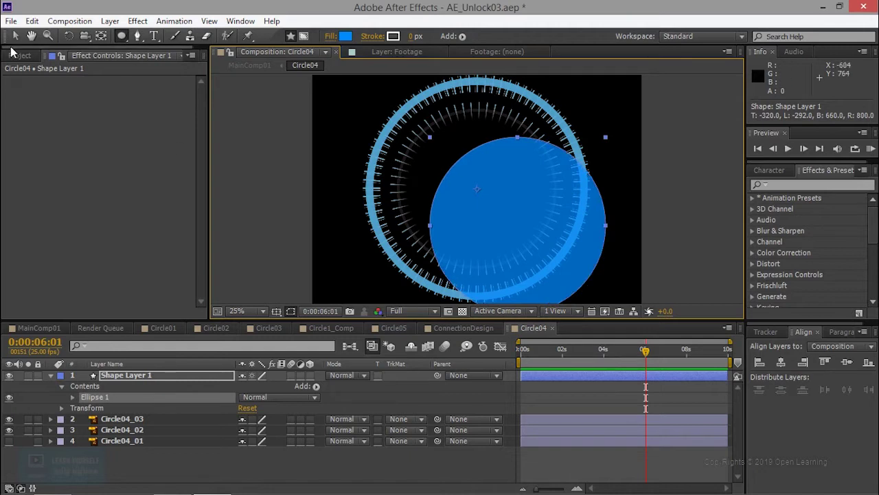
{"action": "key", "text": "ctrl+alt+Home"}
{"action": "left_click", "coordinate": [848, 363]}
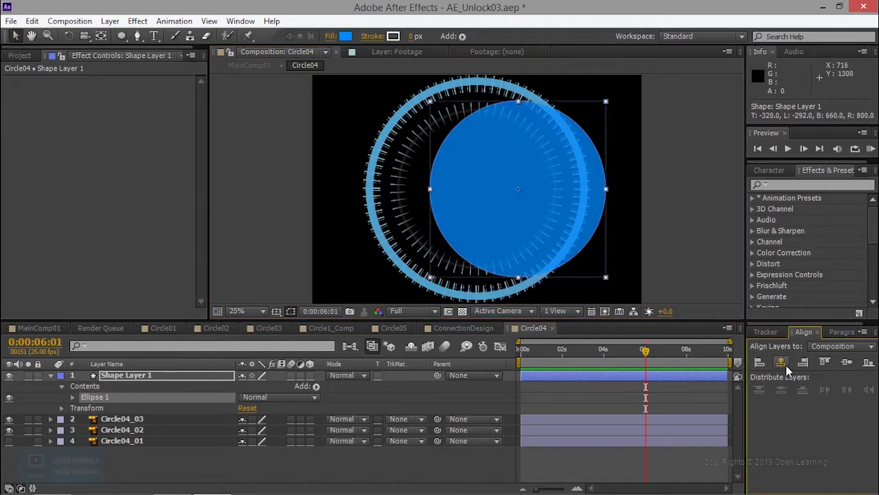
{"action": "left_click", "coordinate": [784, 362]}
{"action": "left_click", "coordinate": [682, 239]}
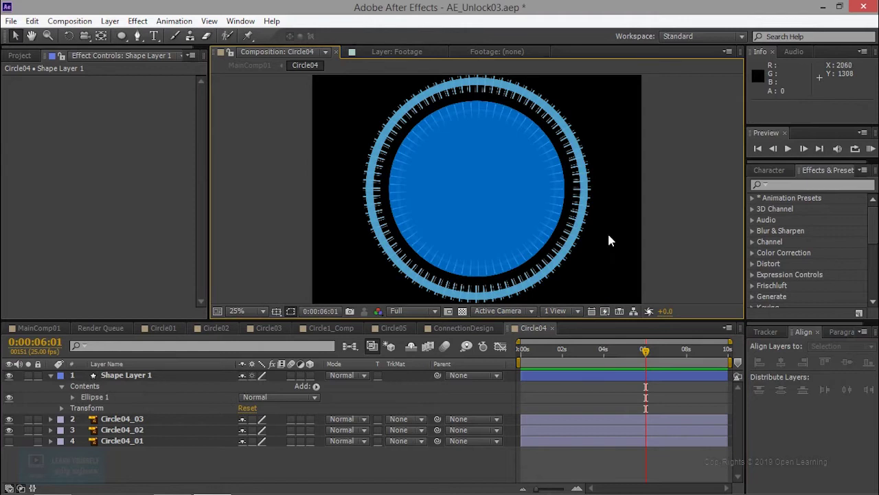
- Enlarge the circle to about 111% and re-centre it
{"action": "left_click", "coordinate": [512, 229]}
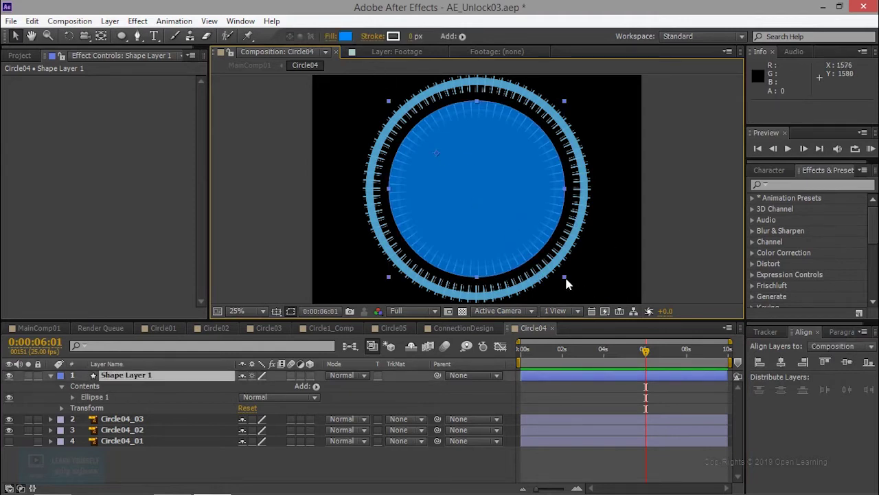
{"action": "left_click_drag", "start_coordinate": [565, 278], "coordinate": [621, 301]}
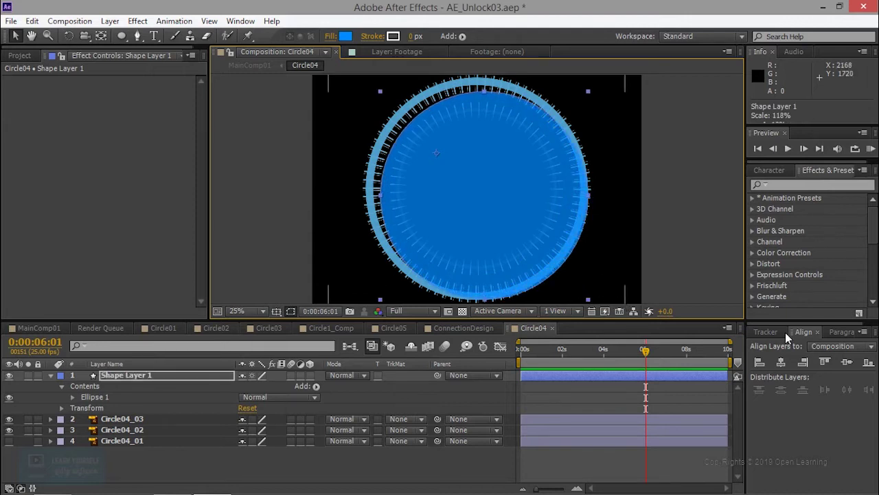
{"action": "left_click", "coordinate": [782, 362]}
{"action": "left_click", "coordinate": [847, 362]}
{"action": "left_click", "coordinate": [705, 233]}
- Preview a pale blue B1C9DE fill for the circle shape
{"action": "left_click", "coordinate": [498, 208]}
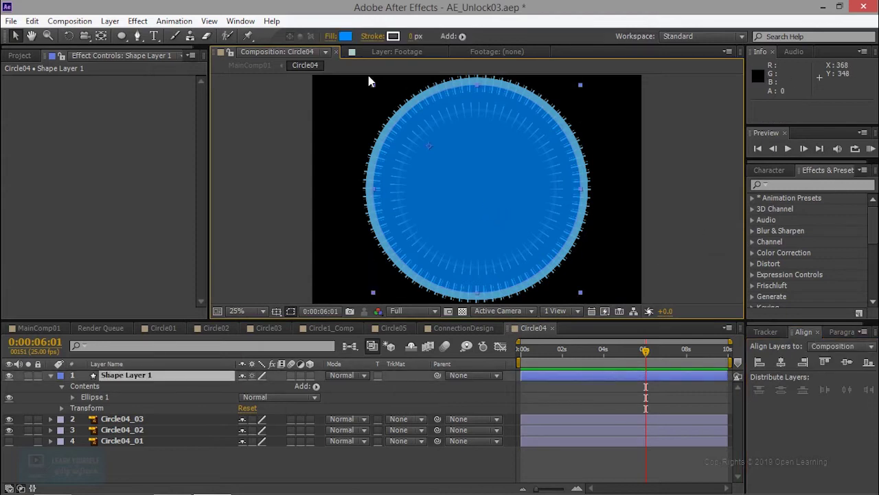
{"action": "left_click", "coordinate": [345, 36]}
{"action": "mouse_move", "coordinate": [581, 87]}
{"action": "left_mouse_down"}
{"action": "mouse_move", "coordinate": [634, 79]}
{"action": "mouse_move", "coordinate": [581, 138]}
{"action": "left_mouse_up"}
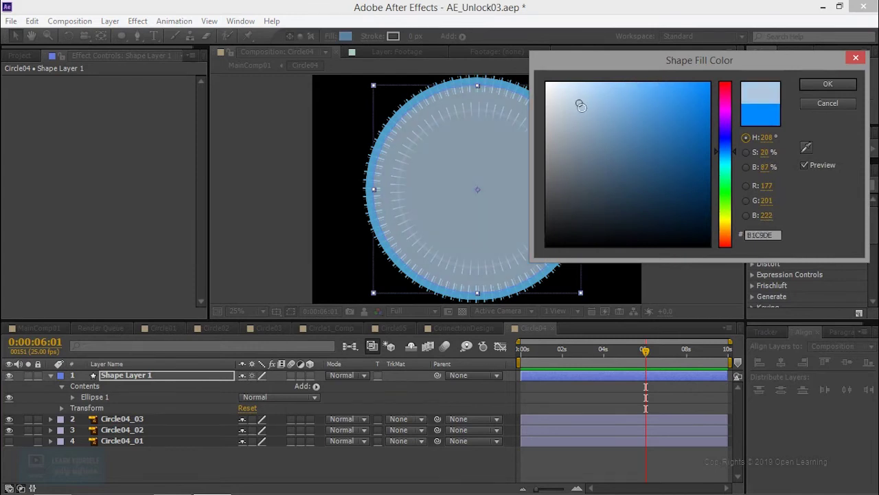
- Set Shape Layer 1's fill to bright cyan 03E4FF and confirm it
{"action": "left_click_drag", "start_coordinate": [581, 138], "coordinate": [644, 105]}
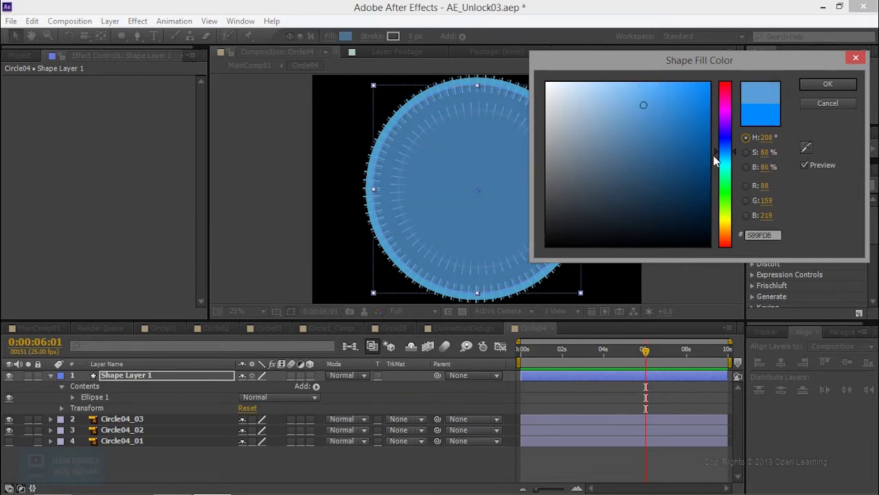
{"action": "left_click_drag", "start_coordinate": [717, 164], "coordinate": [719, 168]}
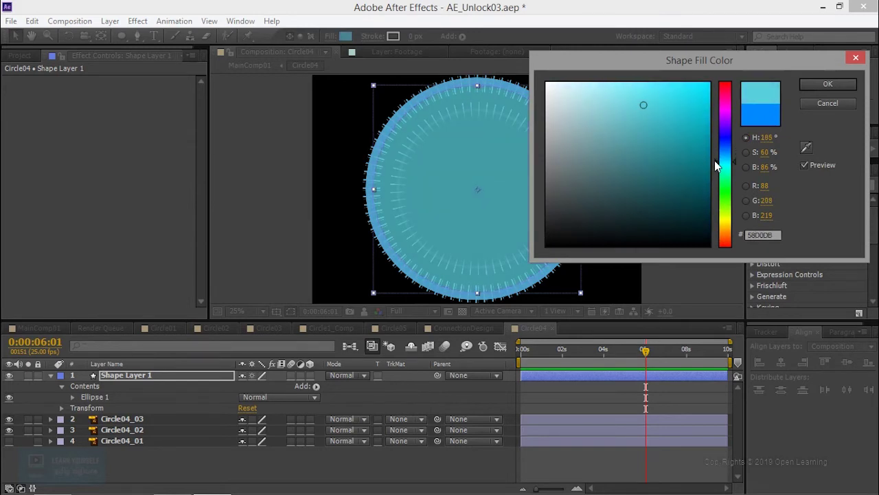
{"action": "left_click_drag", "start_coordinate": [690, 101], "coordinate": [708, 76]}
{"action": "left_click", "coordinate": [805, 84]}
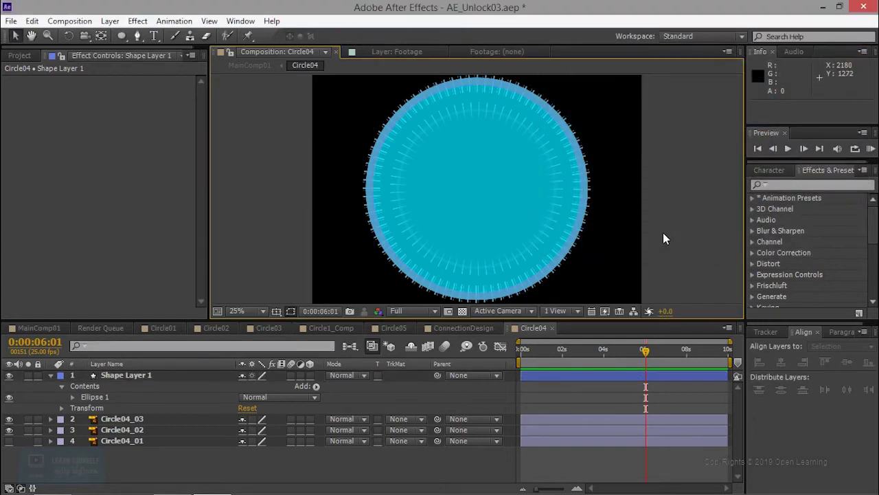
- Return to MainComp01 and scale Circle04 down to 10%
{"action": "left_click", "coordinate": [39, 328]}
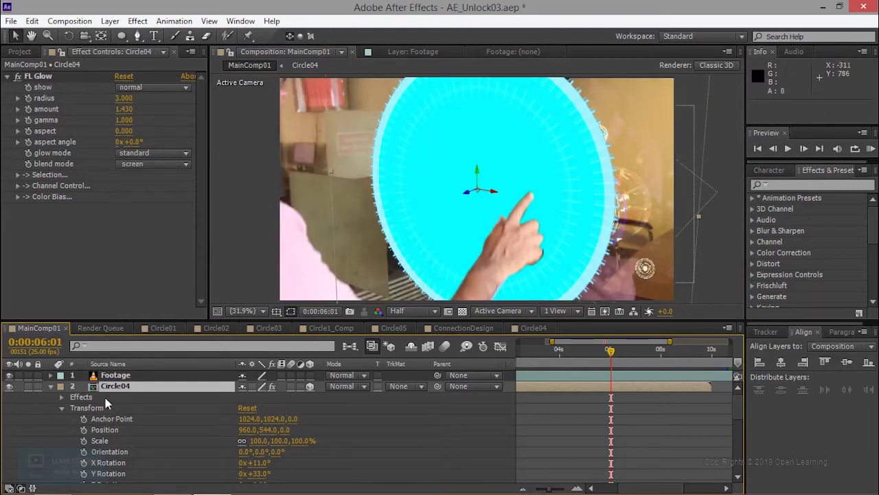
{"action": "scroll", "coordinate": [142, 451], "scroll_direction": "down", "scroll_amount": 1}
{"action": "scroll", "coordinate": [142, 450], "scroll_direction": "down", "scroll_amount": 1}
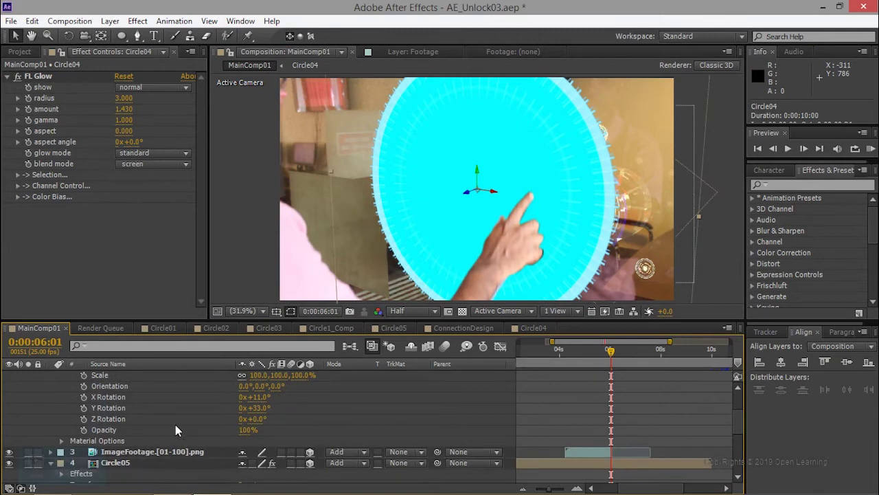
{"action": "mouse_move", "coordinate": [258, 375]}
{"action": "left_mouse_down"}
{"action": "mouse_move", "coordinate": [227, 375]}
{"action": "mouse_move", "coordinate": [261, 375]}
{"action": "left_mouse_up"}
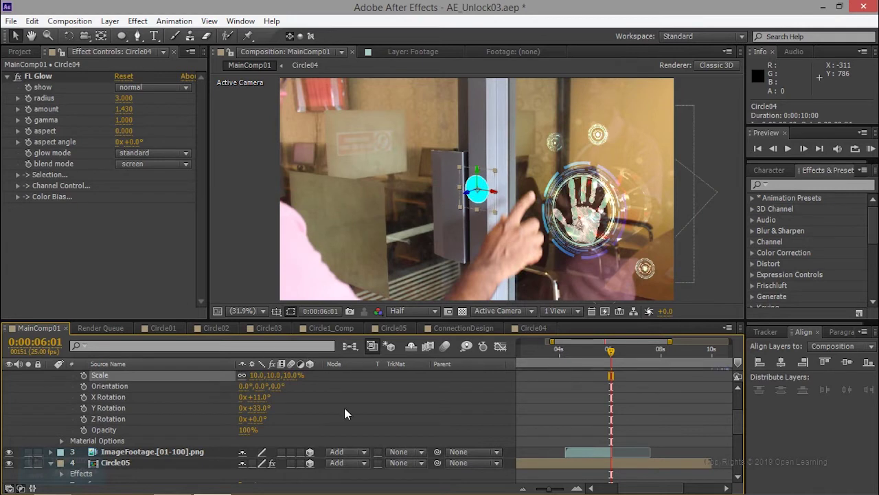
- Set Circle04's blend mode to Add
{"action": "scroll", "coordinate": [346, 411], "scroll_direction": "up", "scroll_amount": 3}
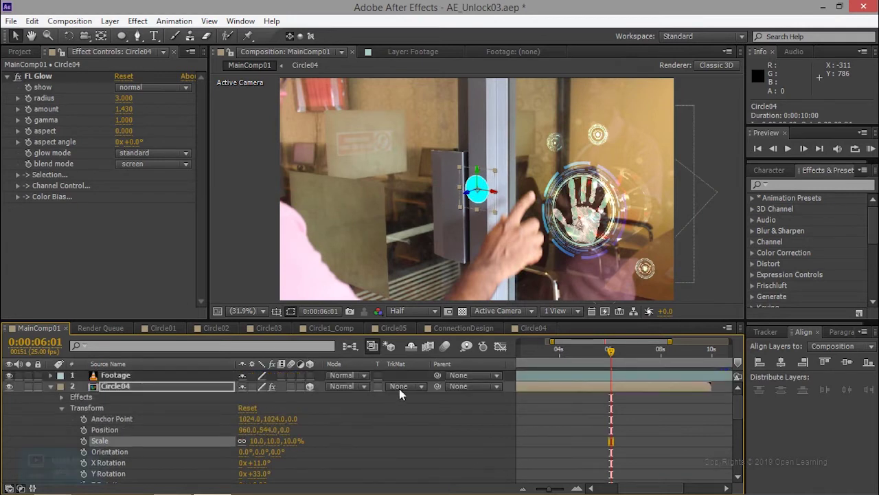
{"action": "left_click", "coordinate": [399, 388]}
{"action": "left_click", "coordinate": [347, 386]}
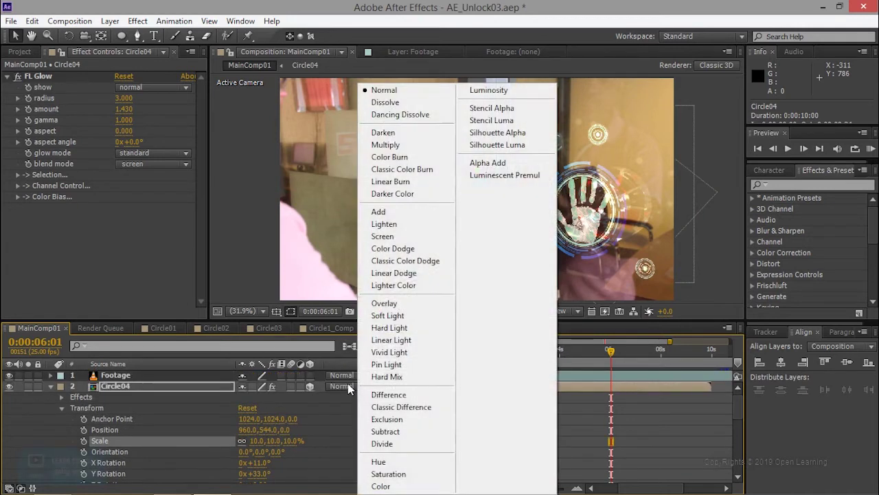
{"action": "left_click", "coordinate": [395, 211]}
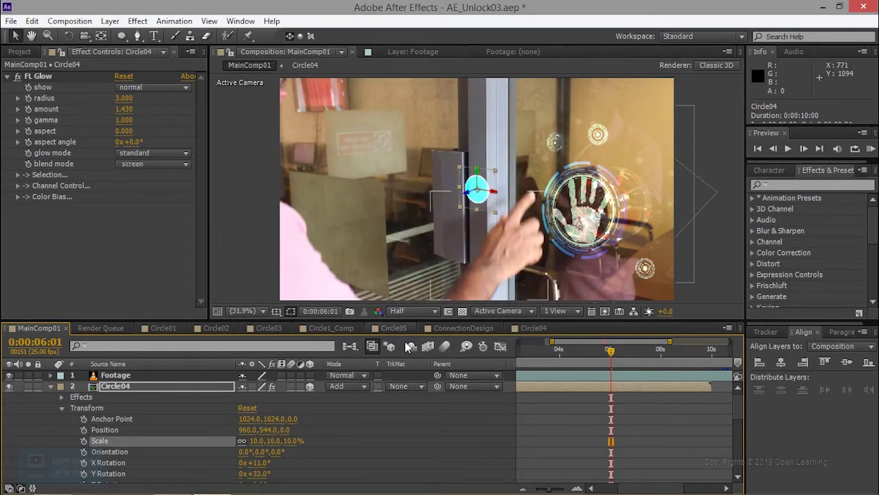
- Lower Circle04's opacity to 26% with a keyframe
{"action": "scroll", "coordinate": [391, 406], "scroll_direction": "down", "scroll_amount": 3}
{"action": "scroll", "coordinate": [394, 415], "scroll_direction": "up", "scroll_amount": 2}
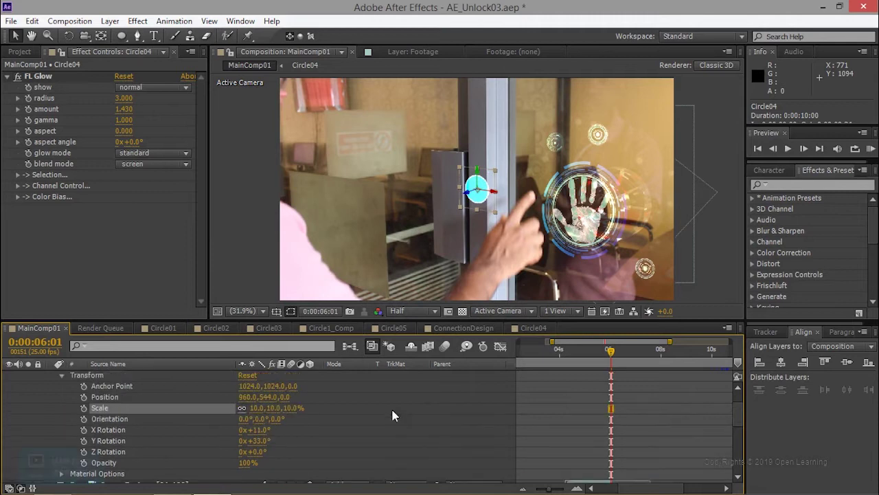
{"action": "scroll", "coordinate": [394, 415], "scroll_direction": "up", "scroll_amount": 1}
{"action": "scroll", "coordinate": [220, 425], "scroll_direction": "down", "scroll_amount": 1}
{"action": "mouse_move", "coordinate": [248, 463]}
{"action": "left_mouse_down"}
{"action": "mouse_move", "coordinate": [234, 463]}
{"action": "mouse_move", "coordinate": [242, 462]}
{"action": "left_mouse_up"}
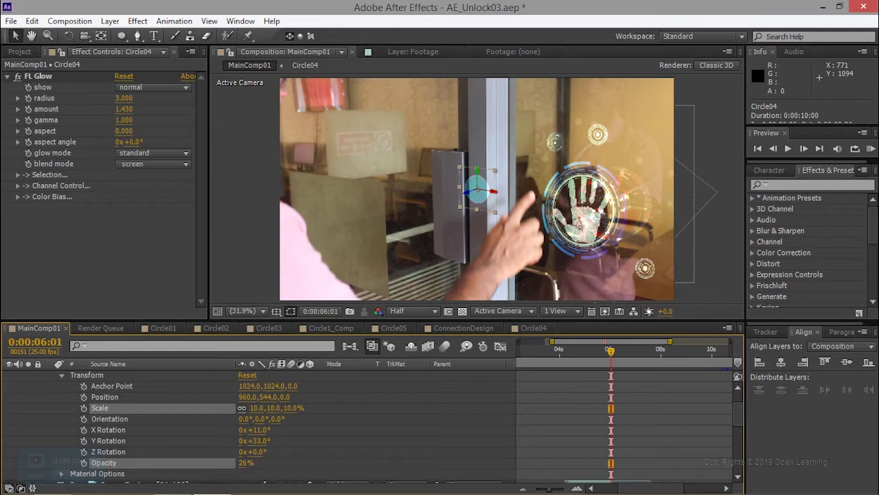
- Duplicate Circle04's FL Glow effect to create FL Glow 2
{"action": "left_click", "coordinate": [41, 77]}
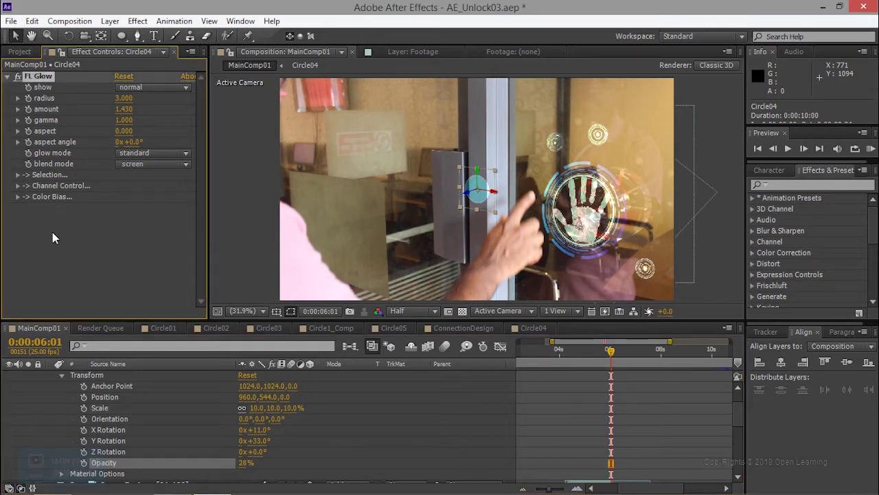
{"action": "key", "text": "ctrl+d"}
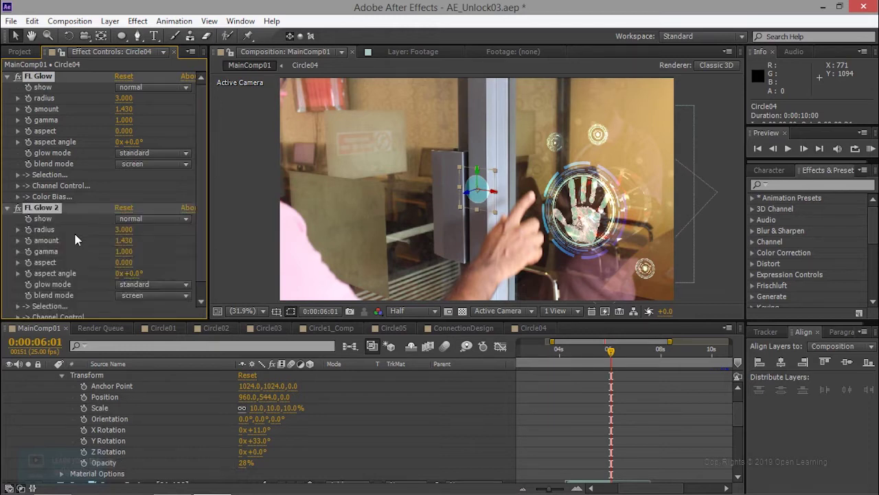
- Move Circle04 toward the fingertip and scrub to the touch frame 0:00:06:05
{"action": "left_click_drag", "start_coordinate": [481, 199], "coordinate": [555, 200]}
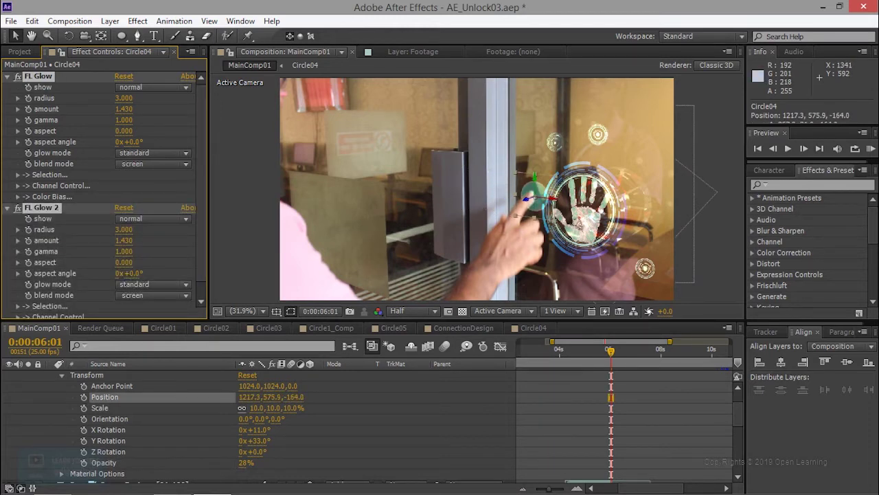
{"action": "left_click", "coordinate": [608, 356]}
{"action": "left_click_drag", "start_coordinate": [607, 356], "coordinate": [593, 356]}
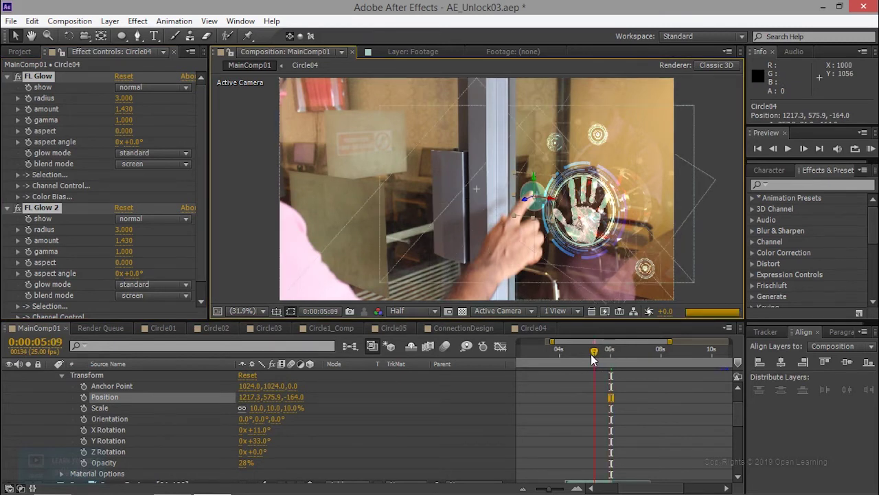
{"action": "left_click", "coordinate": [602, 358]}
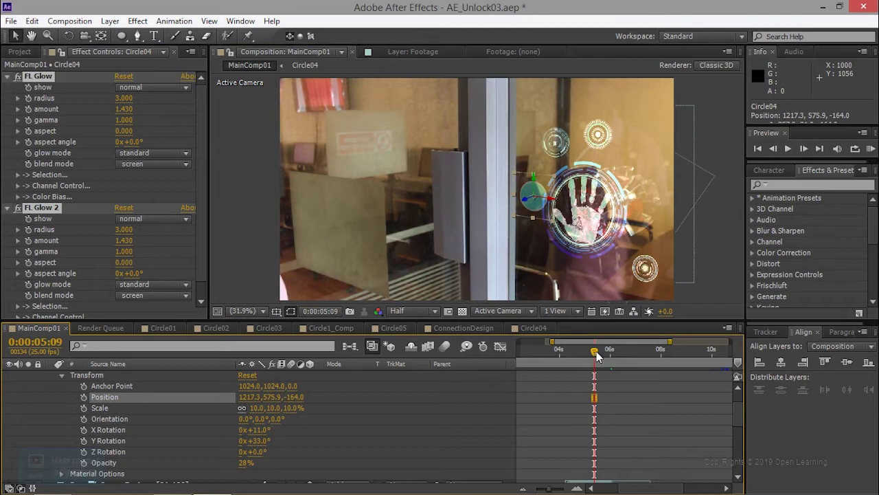
{"action": "left_click_drag", "start_coordinate": [602, 358], "coordinate": [607, 358]}
{"action": "left_click", "coordinate": [607, 359]}
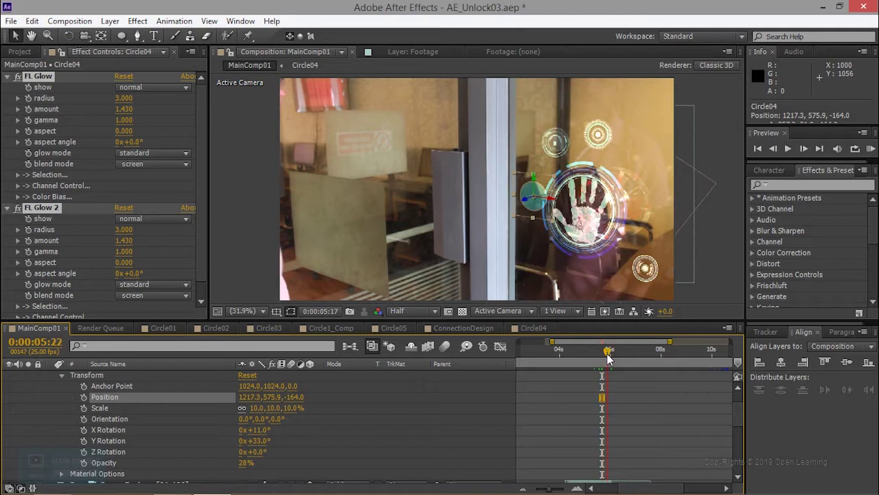
{"action": "left_click_drag", "start_coordinate": [610, 359], "coordinate": [617, 356]}
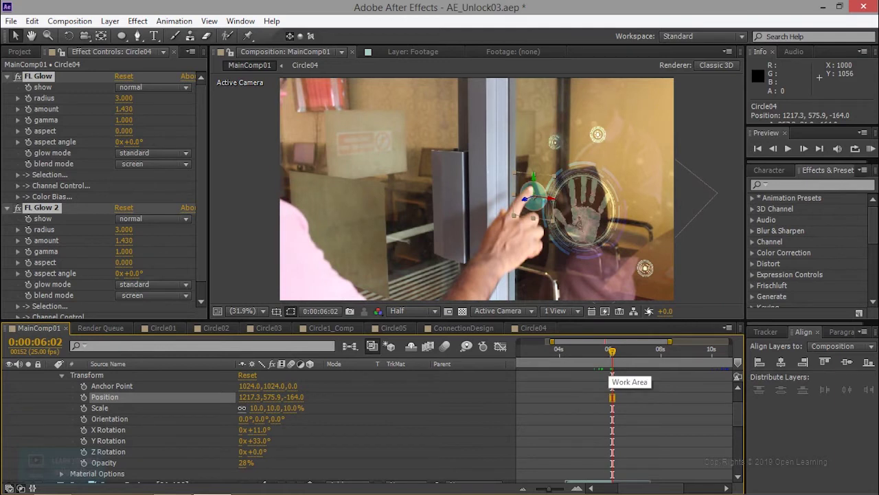
{"action": "left_click_drag", "start_coordinate": [611, 358], "coordinate": [613, 359]}
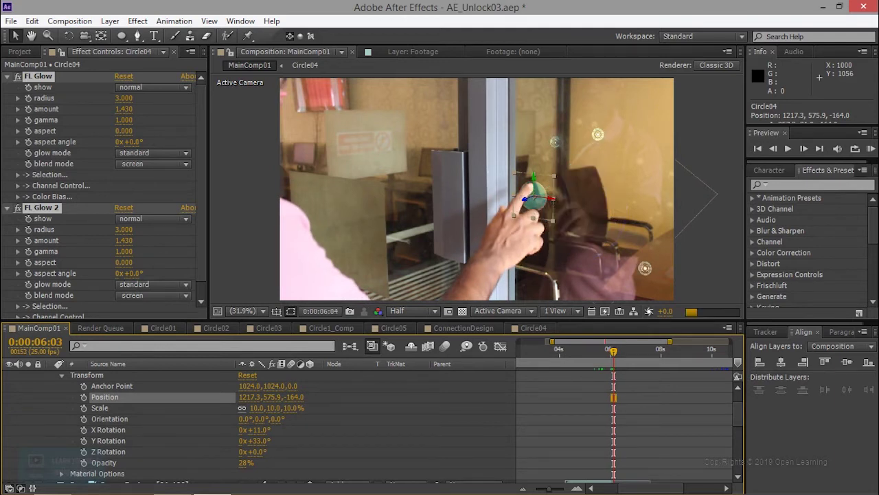
{"action": "left_click_drag", "start_coordinate": [614, 356], "coordinate": [615, 356]}
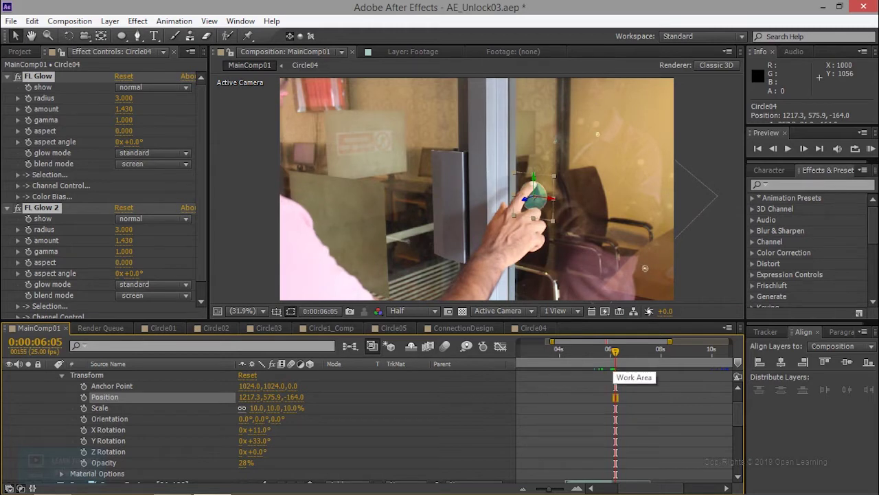
- Nudge Circle04 up under the fingertip and set its scale to 8%
{"action": "left_click_drag", "start_coordinate": [537, 178], "coordinate": [534, 166]}
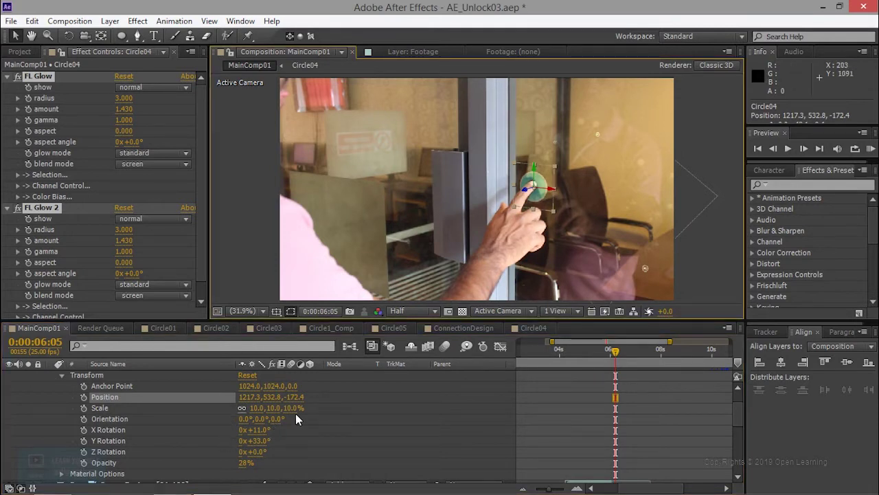
{"action": "left_click_drag", "start_coordinate": [257, 408], "coordinate": [248, 408]}
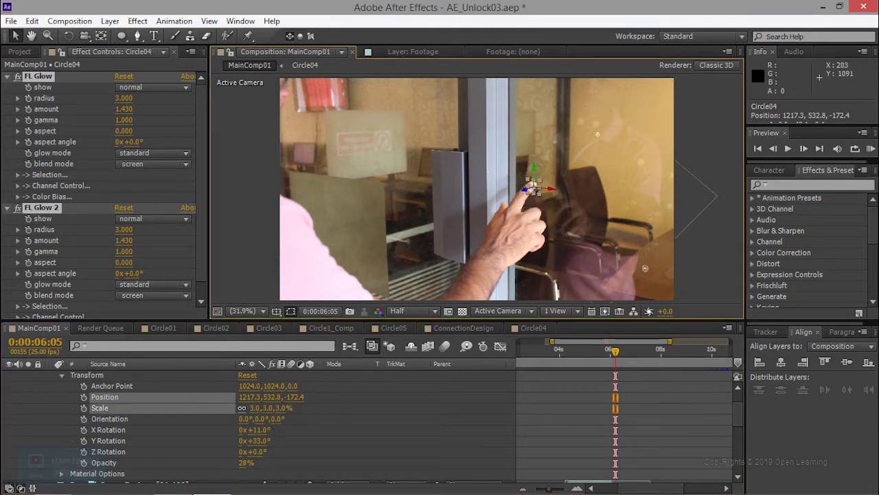
{"action": "scroll", "coordinate": [104, 405], "scroll_direction": "up", "scroll_amount": 2}
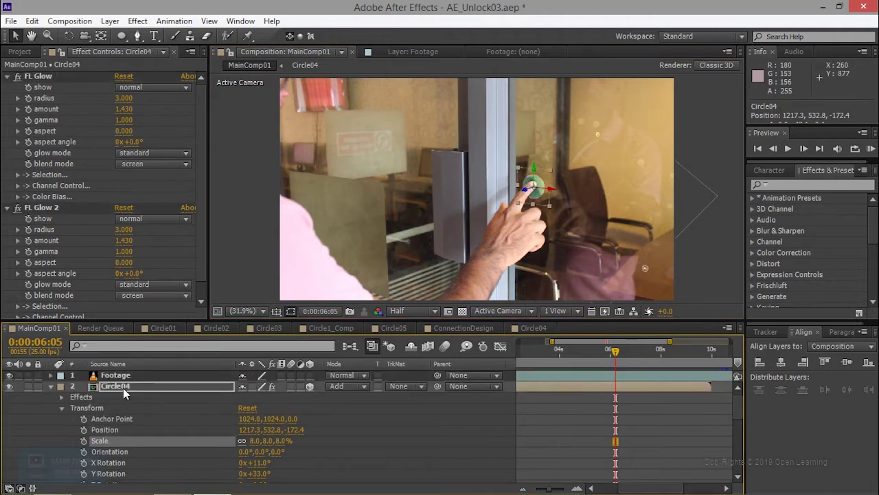
- Inside Circle04, keyframe Shape Layer 1's scale, resize the cyan disc to 73.1% and centre it
{"action": "double_click", "coordinate": [125, 382]}
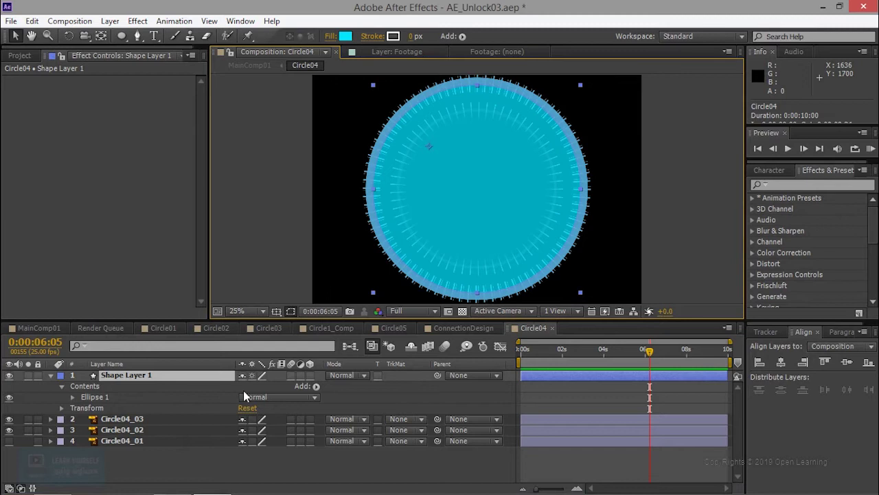
{"action": "key", "text": "s"}
{"action": "left_click", "coordinate": [84, 385]}
{"action": "left_click_drag", "start_coordinate": [269, 386], "coordinate": [252, 385]}
{"action": "left_click", "coordinate": [782, 365]}
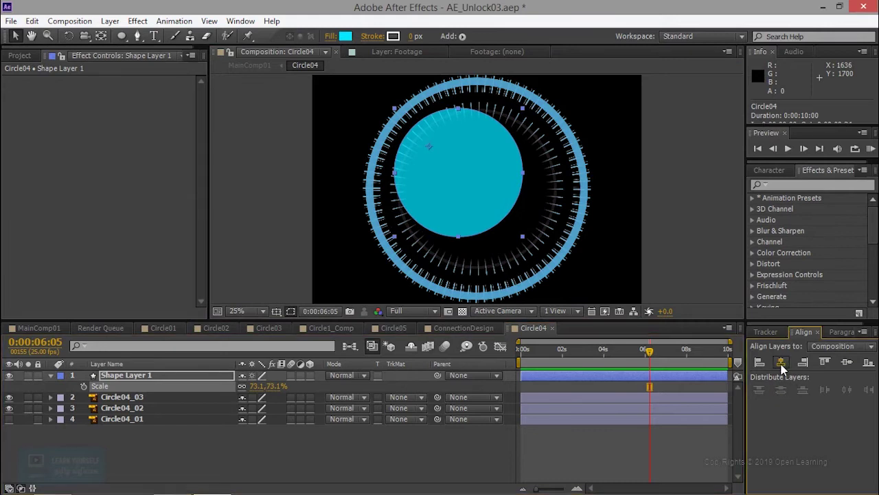
{"action": "left_click", "coordinate": [781, 363]}
{"action": "left_click", "coordinate": [847, 364]}
{"action": "left_click", "coordinate": [701, 245]}
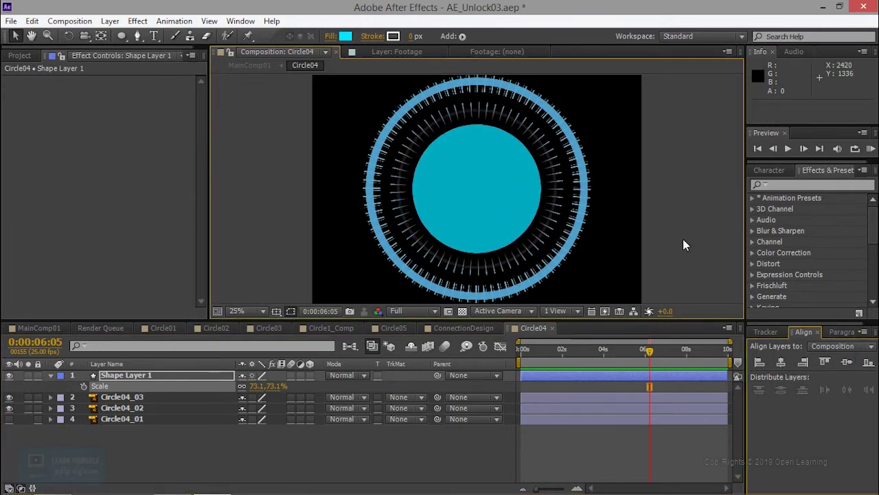
{"action": "left_click", "coordinate": [38, 329]}
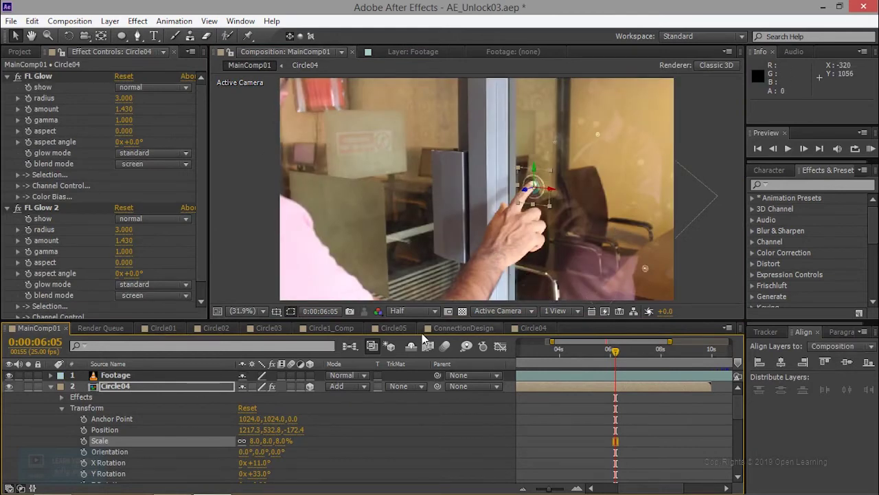
- Enlarge the inner cyan disc to 99.1%, recentre it both ways, and return to MainComp01
{"action": "left_click", "coordinate": [533, 328]}
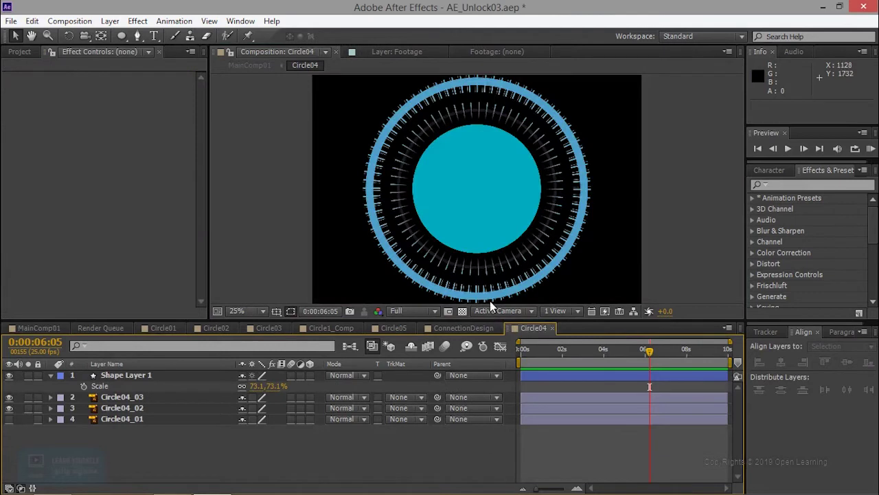
{"action": "left_click_drag", "start_coordinate": [256, 386], "coordinate": [275, 386]}
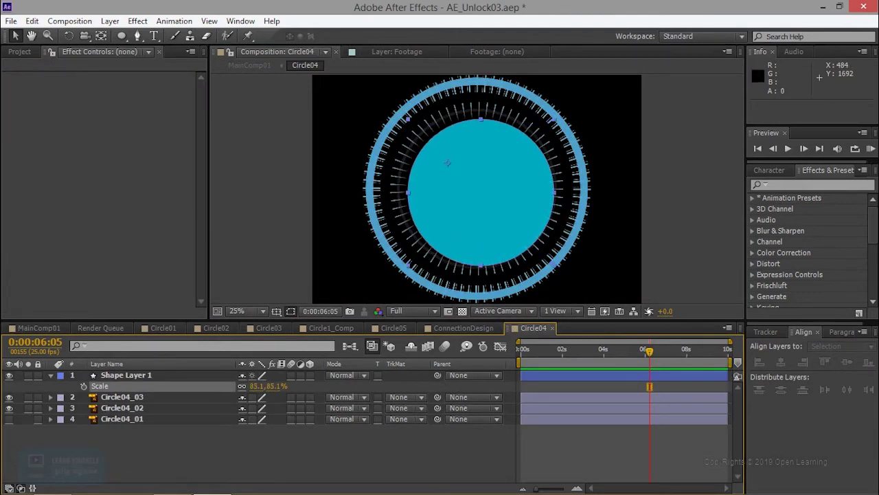
{"action": "left_click", "coordinate": [126, 375]}
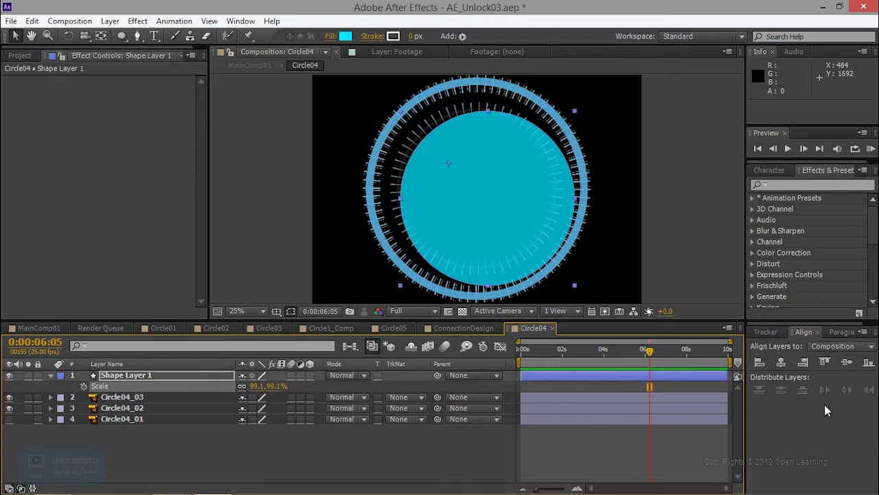
{"action": "left_click", "coordinate": [781, 362]}
{"action": "left_click", "coordinate": [848, 364]}
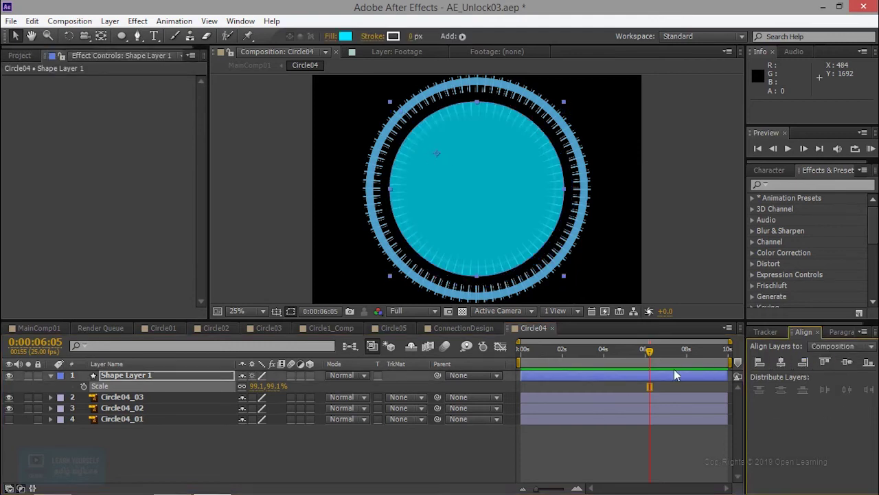
{"action": "left_click", "coordinate": [674, 257]}
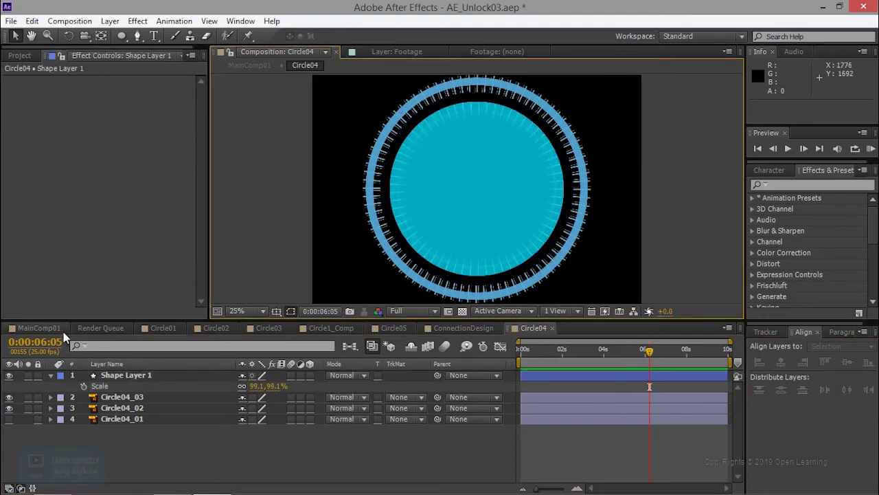
{"action": "left_click", "coordinate": [39, 328]}
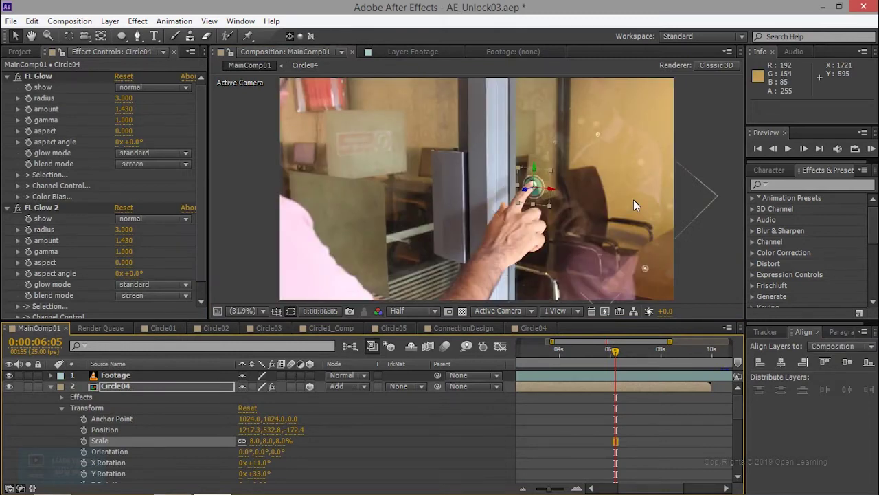
- Nudge Circle04 up to position 1217.3, 527.9, -173.3, centred under the fingertip
{"action": "scroll", "coordinate": [595, 229], "scroll_direction": "up", "scroll_amount": 6}
{"action": "scroll", "coordinate": [596, 238], "scroll_direction": "down", "scroll_amount": 3}
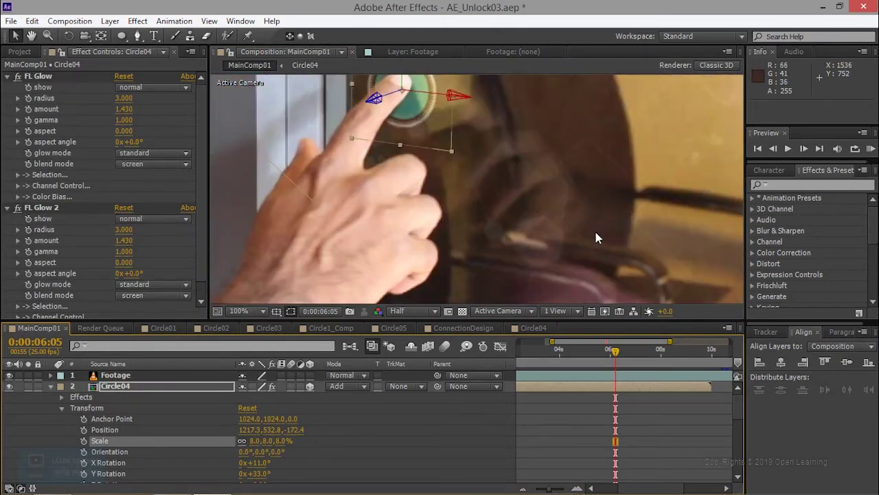
{"action": "left_click_drag", "start_coordinate": [596, 237], "coordinate": [637, 316]}
{"action": "left_click_drag", "start_coordinate": [450, 179], "coordinate": [446, 156]}
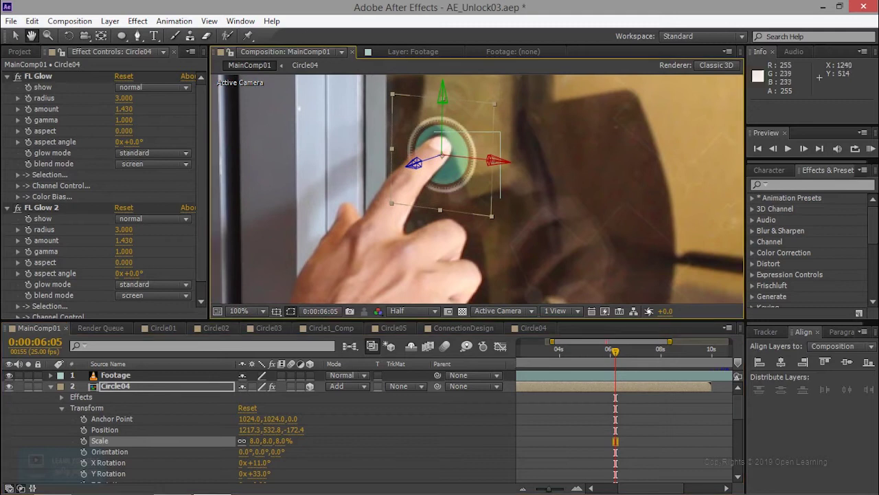
{"action": "left_click_drag", "start_coordinate": [445, 90], "coordinate": [445, 88]}
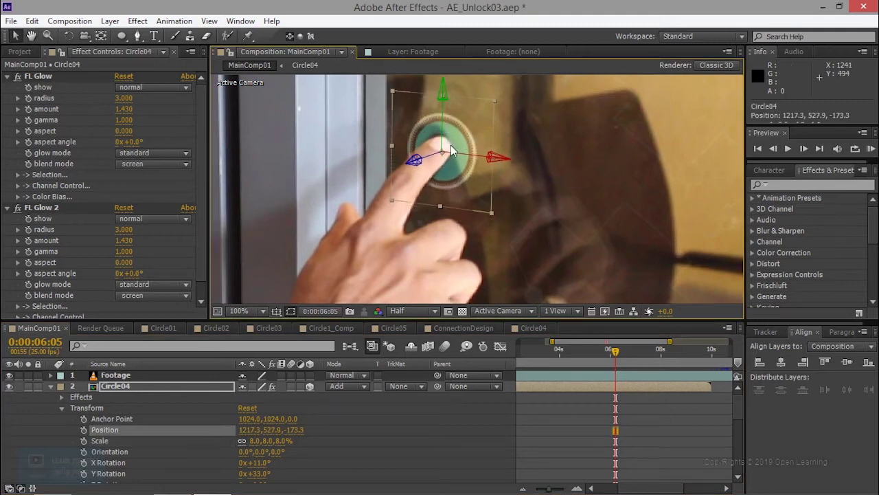
{"action": "scroll", "coordinate": [470, 208], "scroll_direction": "down", "scroll_amount": 2}
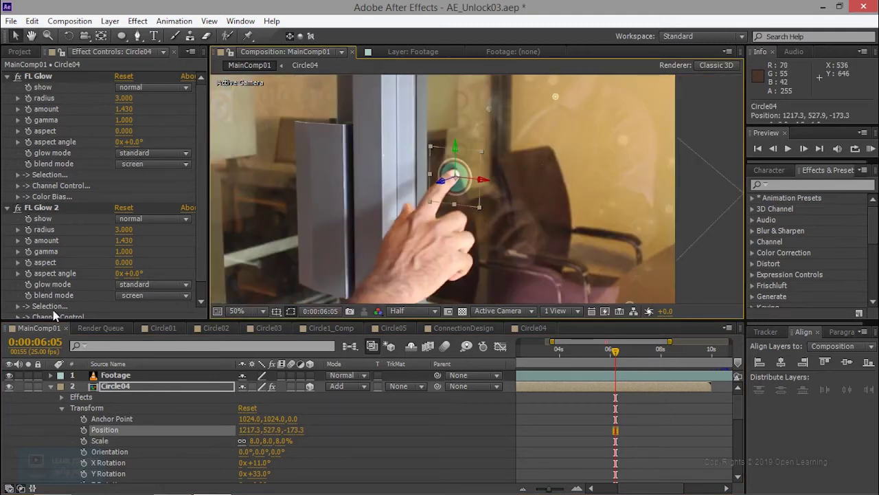
{"action": "left_click", "coordinate": [41, 208]}
- Boost FL Glow 2 on Circle04 to radius 110 and amount 8.180
{"action": "left_click", "coordinate": [45, 77]}
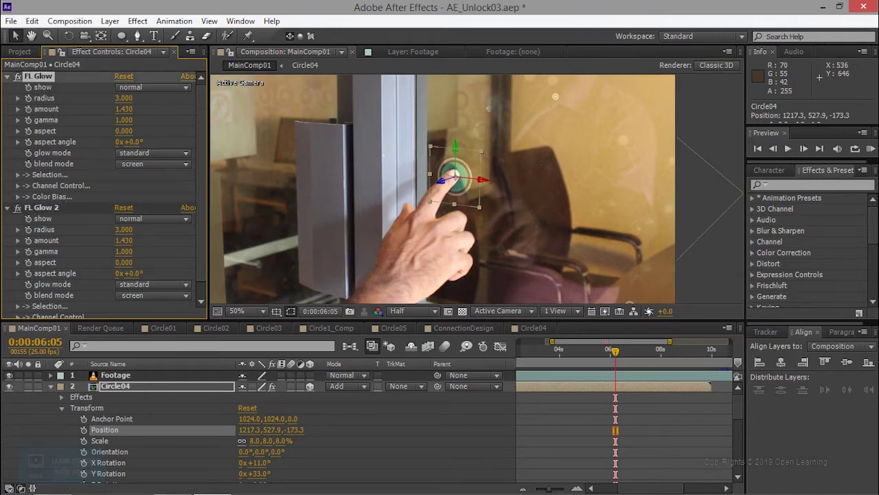
{"action": "left_click_drag", "start_coordinate": [126, 229], "coordinate": [154, 256]}
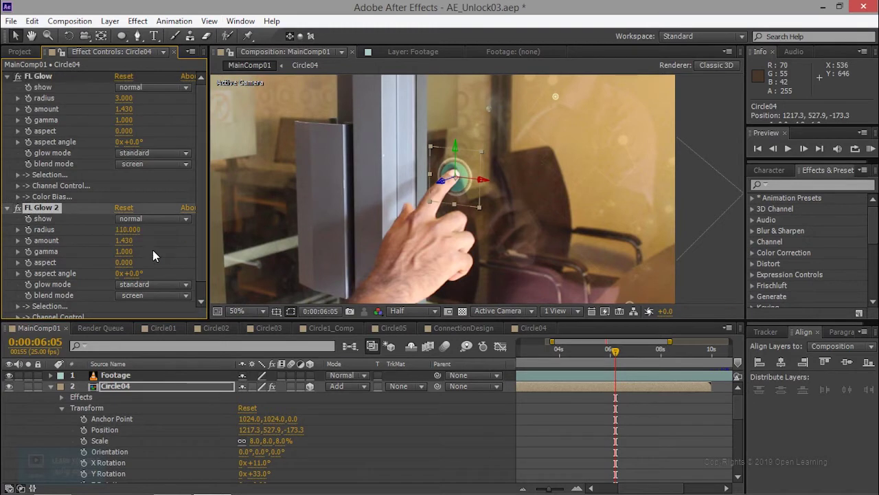
{"action": "left_click_drag", "start_coordinate": [124, 241], "coordinate": [136, 252]}
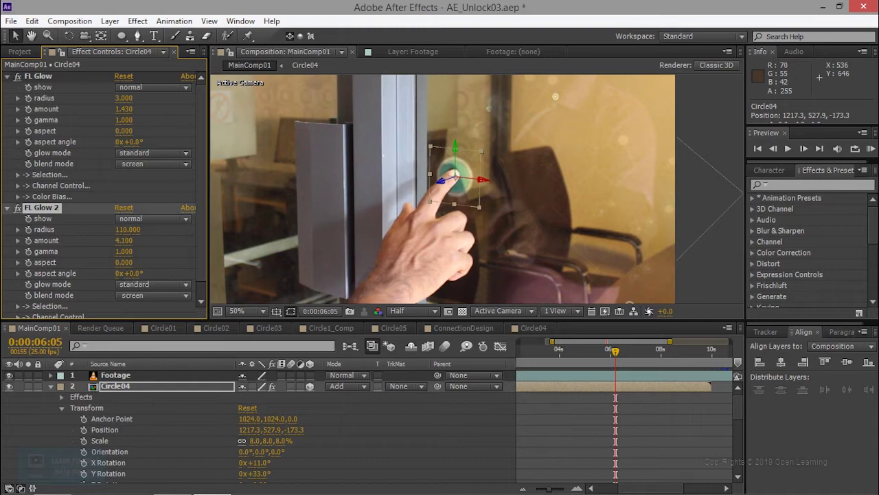
{"action": "mouse_move", "coordinate": [124, 241]}
{"action": "left_mouse_down"}
{"action": "mouse_move", "coordinate": [127, 264]}
{"action": "mouse_move", "coordinate": [232, 249]}
{"action": "left_mouse_up"}
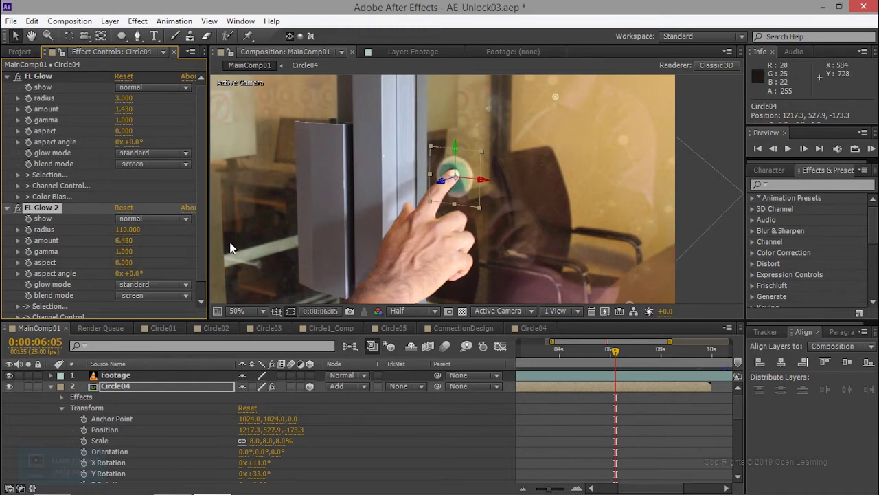
{"action": "left_click_drag", "start_coordinate": [124, 240], "coordinate": [250, 249]}
- Compare FL Glow 2 switched off and on, then delete it
{"action": "left_click", "coordinate": [146, 220]}
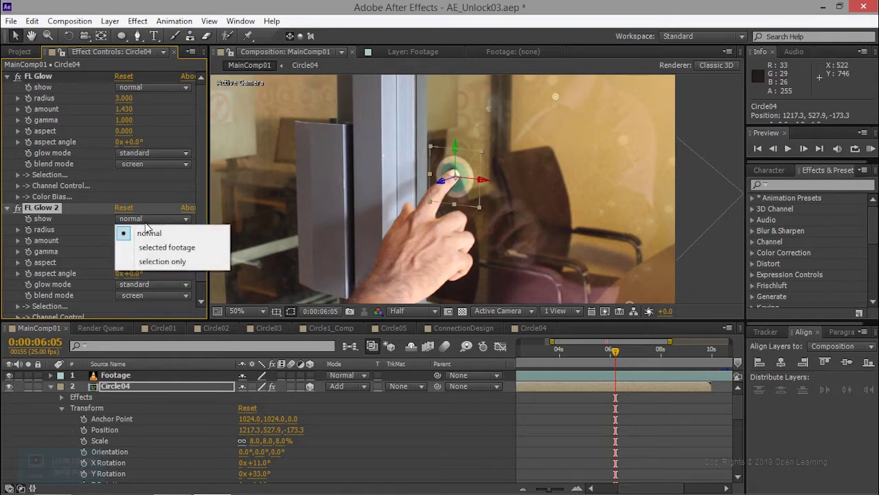
{"action": "left_click", "coordinate": [58, 214]}
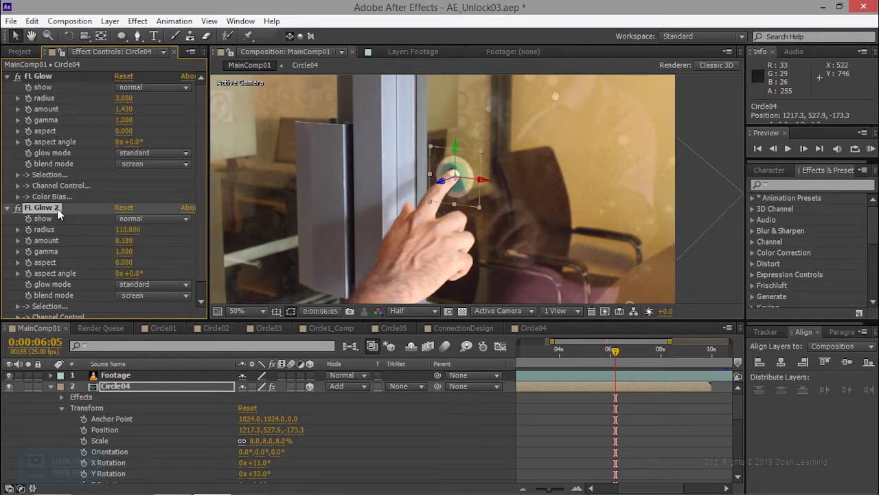
{"action": "left_click", "coordinate": [17, 208]}
{"action": "left_click", "coordinate": [16, 209]}
{"action": "left_click", "coordinate": [16, 209]}
{"action": "left_click", "coordinate": [16, 209]}
{"action": "key", "text": "Delete"}
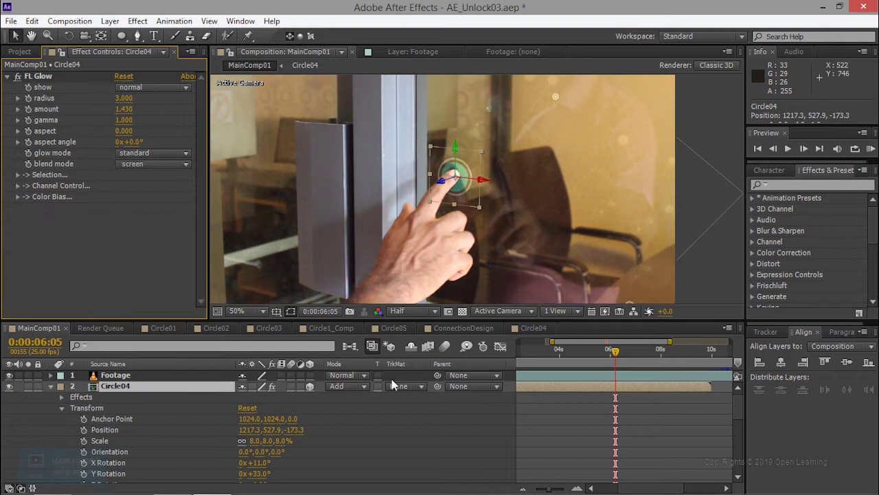
- Search 'glow' in Effects & Presets and apply Glow to the Circle04 layer
{"action": "left_click", "coordinate": [792, 186]}
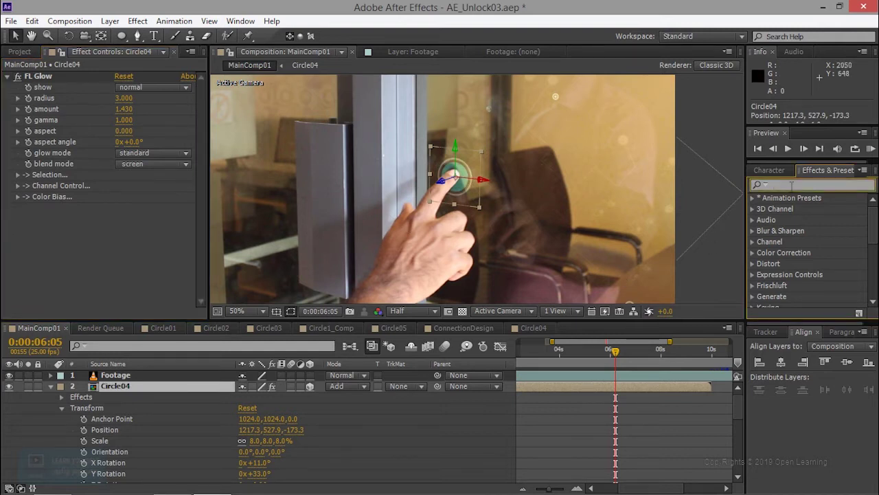
{"action": "type", "text": "glow"}
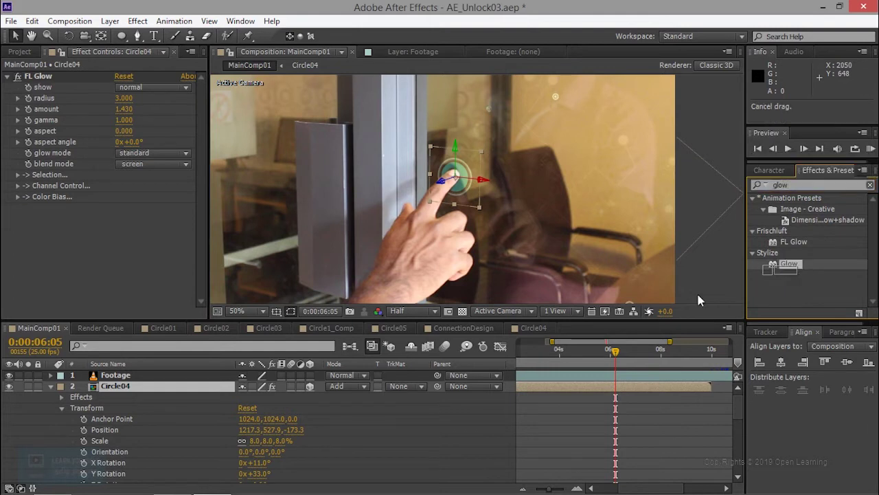
{"action": "left_click_drag", "start_coordinate": [788, 264], "coordinate": [148, 389]}
{"action": "left_click", "coordinate": [149, 386]}
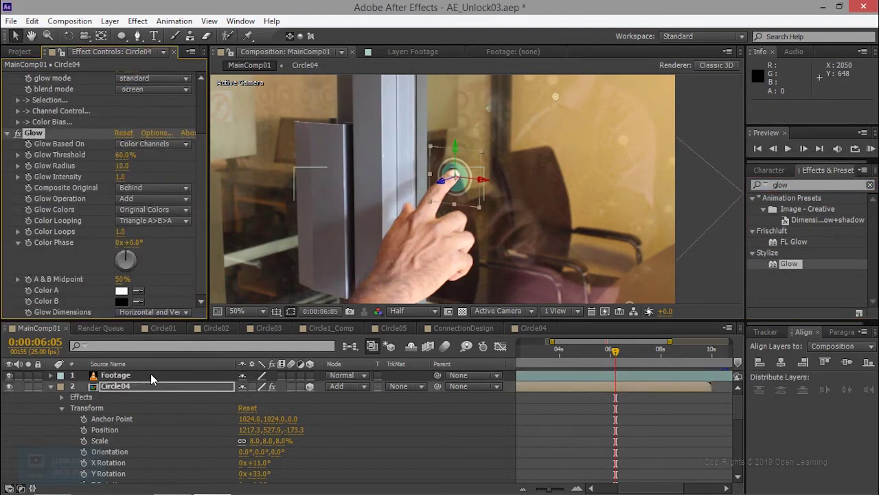
{"action": "scroll", "coordinate": [473, 221], "scroll_direction": "up", "scroll_amount": 4}
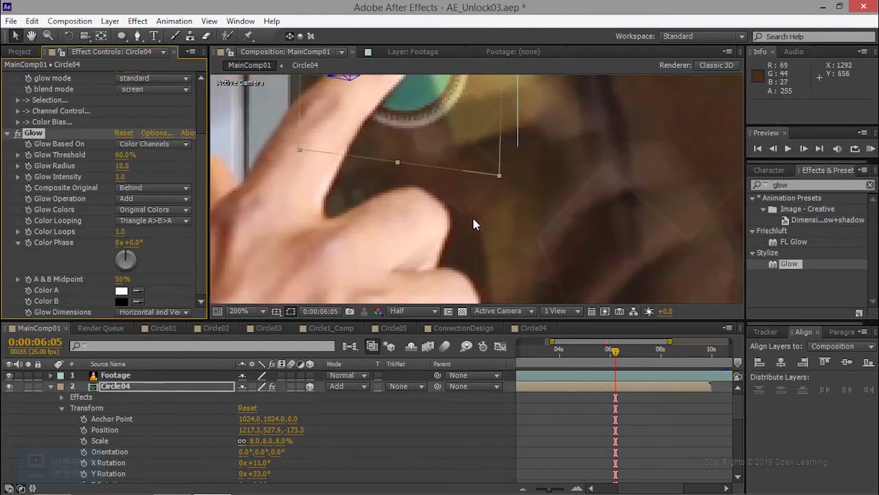
{"action": "scroll", "coordinate": [474, 224], "scroll_direction": "down", "scroll_amount": 2}
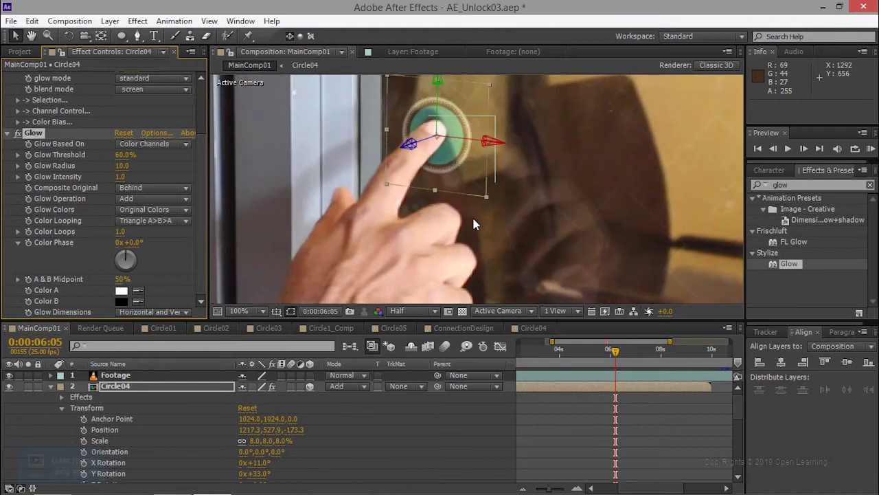
{"action": "left_click", "coordinate": [126, 386]}
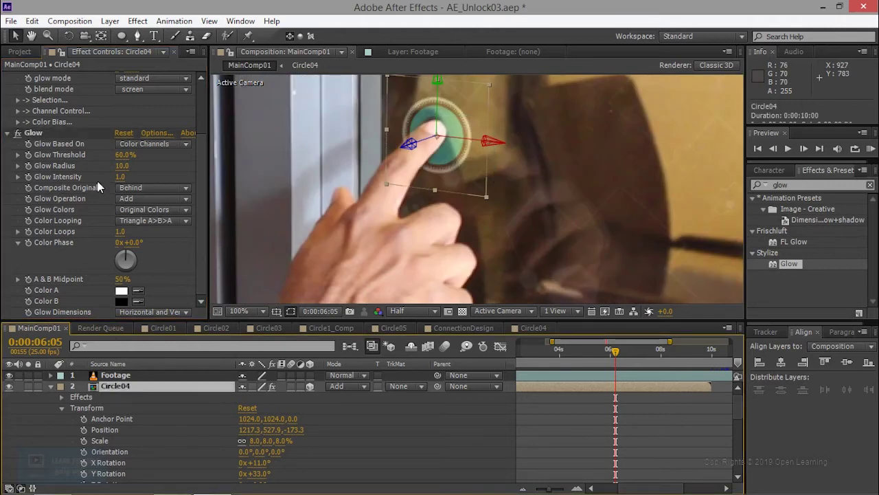
- Raise Glow Radius to 30, increase Intensity, and set preview resolution to Full
{"action": "left_click_drag", "start_coordinate": [121, 166], "coordinate": [135, 166]}
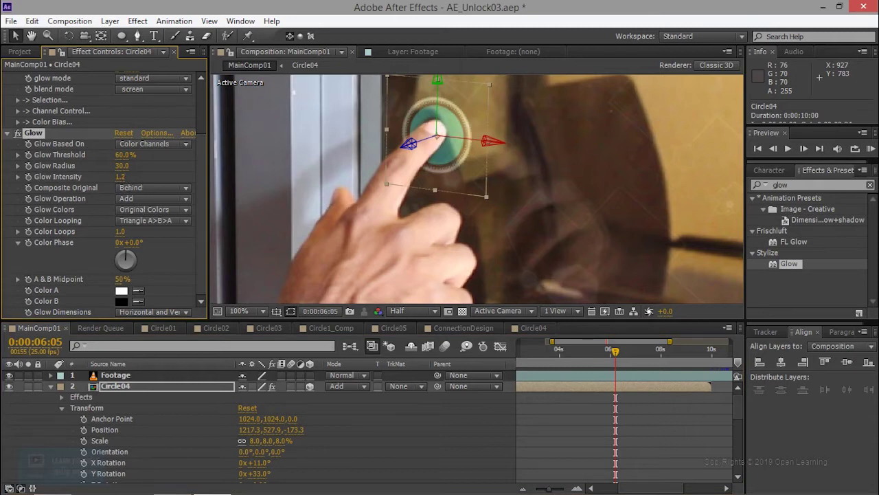
{"action": "left_click_drag", "start_coordinate": [120, 177], "coordinate": [125, 177]}
{"action": "left_click", "coordinate": [412, 311]}
{"action": "left_click", "coordinate": [427, 345]}
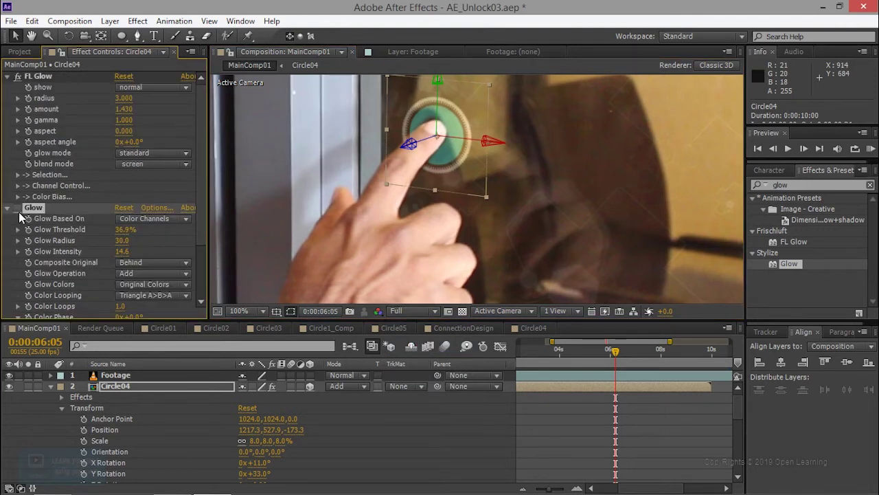
- Compare Glow off and on, delete it, and reopen the Circle04 composition
{"action": "left_click", "coordinate": [18, 208]}
{"action": "left_click", "coordinate": [18, 208]}
{"action": "key", "text": "Delete"}
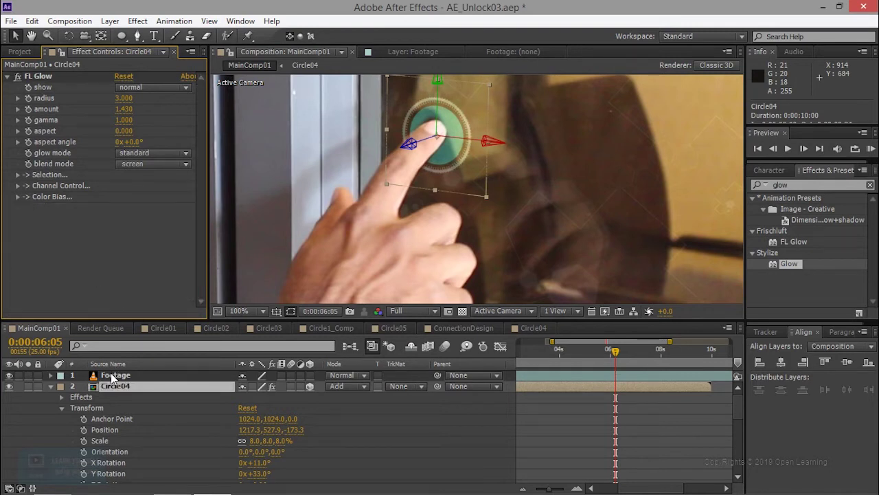
{"action": "double_click", "coordinate": [102, 386]}
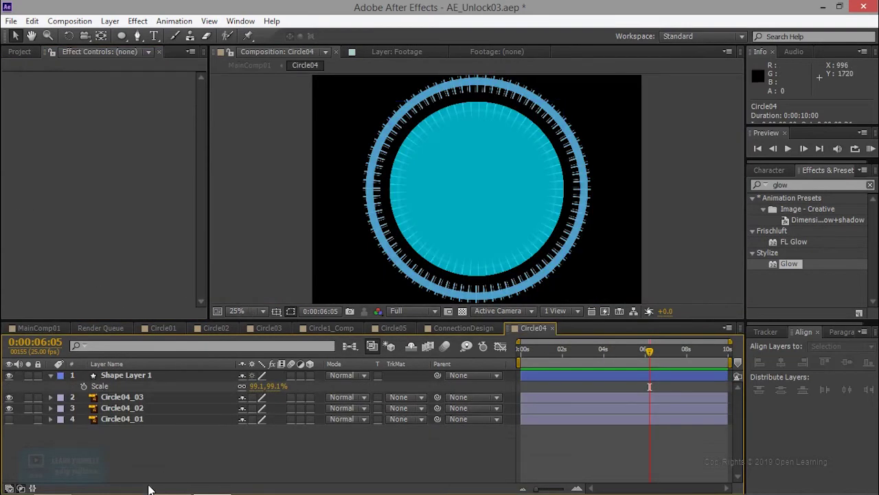
- Pre-compose all four Circle04 layers into a precomp named Circle4_ColorComp
{"action": "left_click", "coordinate": [50, 379]}
{"action": "left_click", "coordinate": [51, 376]}
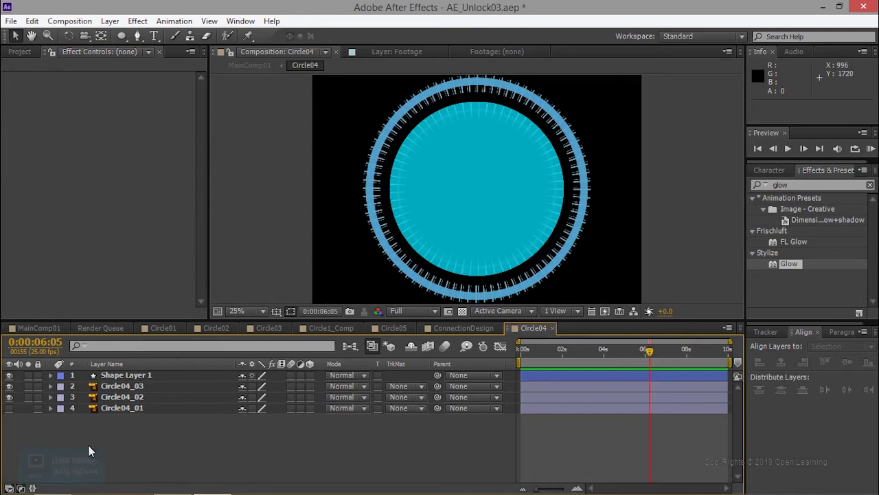
{"action": "left_click_drag", "start_coordinate": [194, 448], "coordinate": [78, 359]}
{"action": "key", "text": "ctrl+shift+c"}
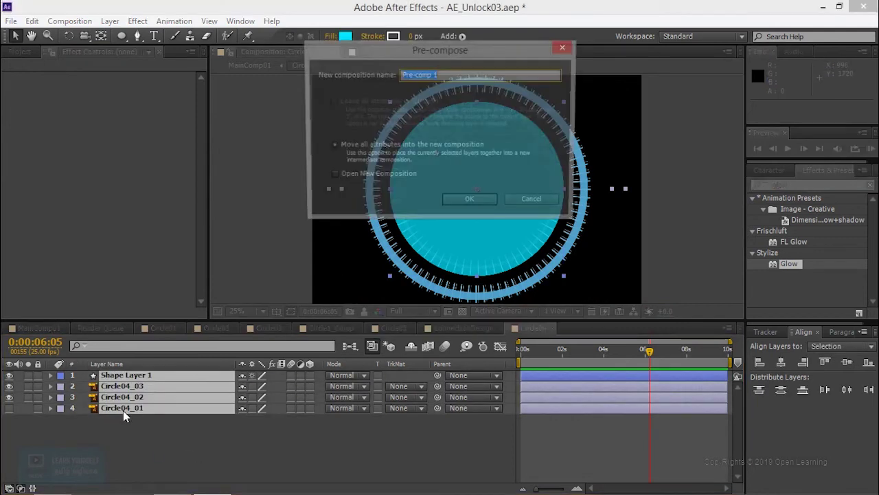
{"action": "type", "text": "Co"}
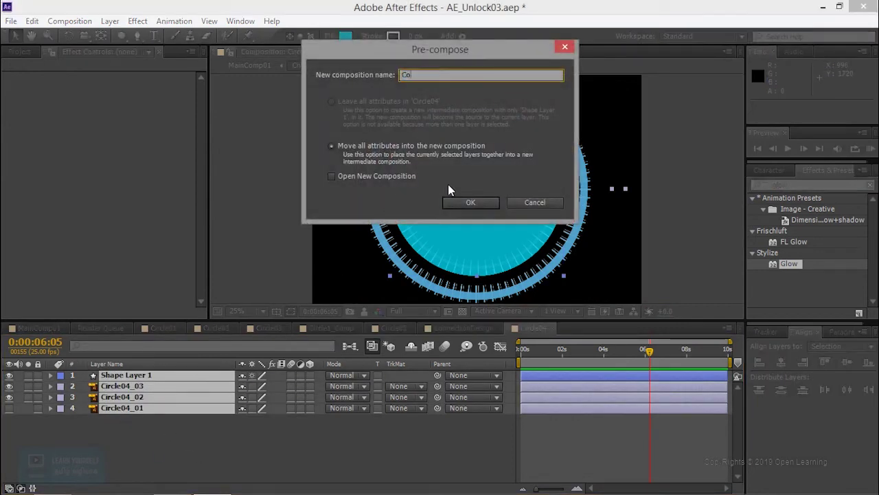
{"action": "type", "text": "lorCo"}
{"action": "key", "text": "BackSpace"}
{"action": "key", "text": "BackSpace"}
{"action": "key", "text": "BackSpace"}
{"action": "key", "text": "BackSpace"}
{"action": "key", "text": "BackSpace"}
{"action": "type", "text": "Circle4"}
{"action": "type", "text": "_ColorCompl"}
{"action": "key", "text": "Return"}
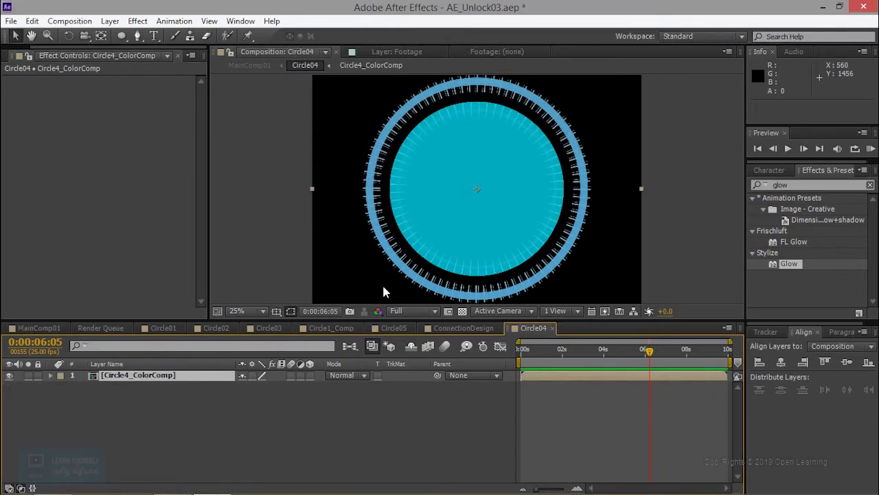
{"action": "left_click", "coordinate": [137, 21]}
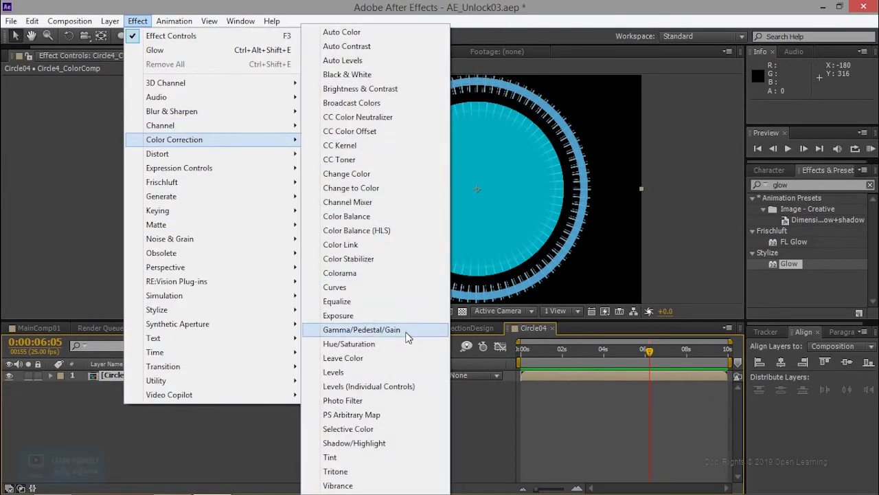
- Tint Circle4_ColorComp with Hue/Saturation: hue −19°, saturation 80, lightness 49, then back to MainComp01
{"action": "key", "text": "Escape"}
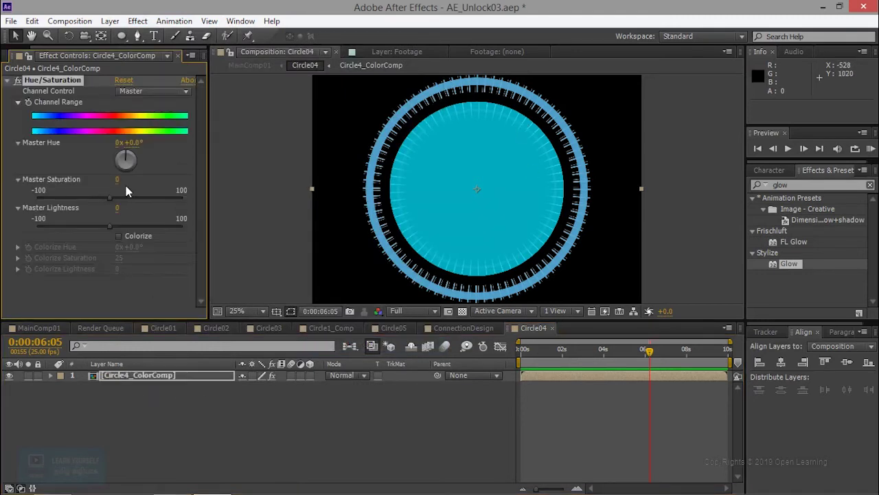
{"action": "left_click_drag", "start_coordinate": [112, 197], "coordinate": [138, 199]}
{"action": "left_click_drag", "start_coordinate": [128, 158], "coordinate": [124, 160]}
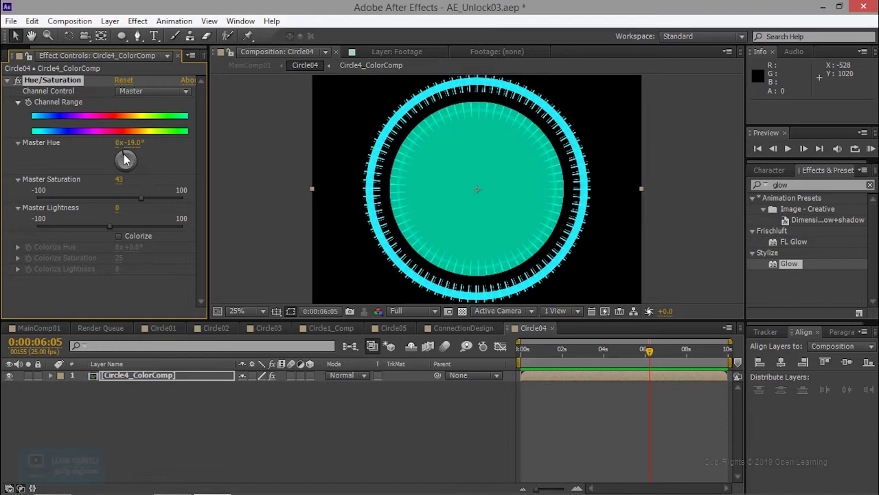
{"action": "mouse_move", "coordinate": [108, 225]}
{"action": "left_mouse_down"}
{"action": "mouse_move", "coordinate": [159, 226]}
{"action": "mouse_move", "coordinate": [147, 236]}
{"action": "left_mouse_up"}
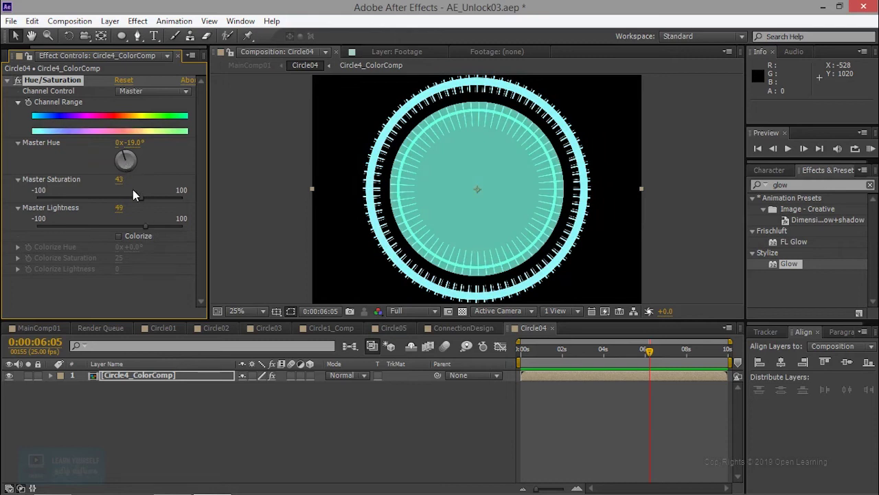
{"action": "left_click", "coordinate": [146, 198]}
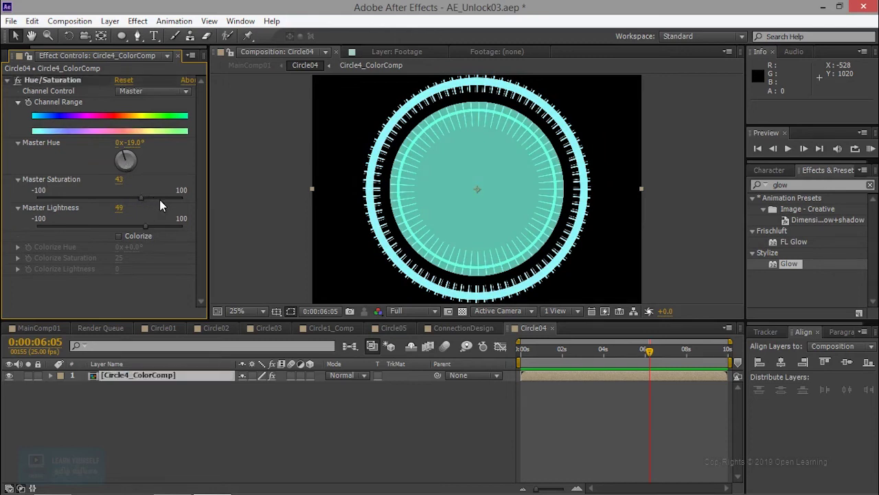
{"action": "left_click", "coordinate": [143, 198]}
{"action": "left_click", "coordinate": [163, 200]}
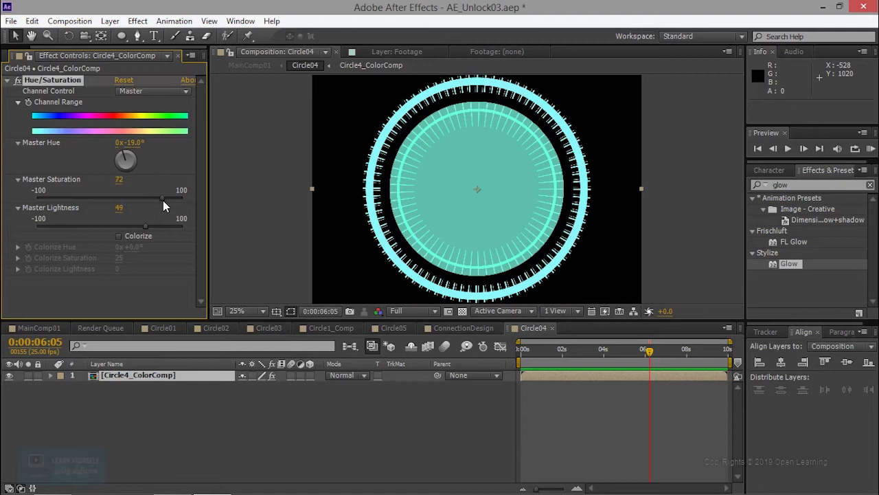
{"action": "left_click", "coordinate": [168, 198]}
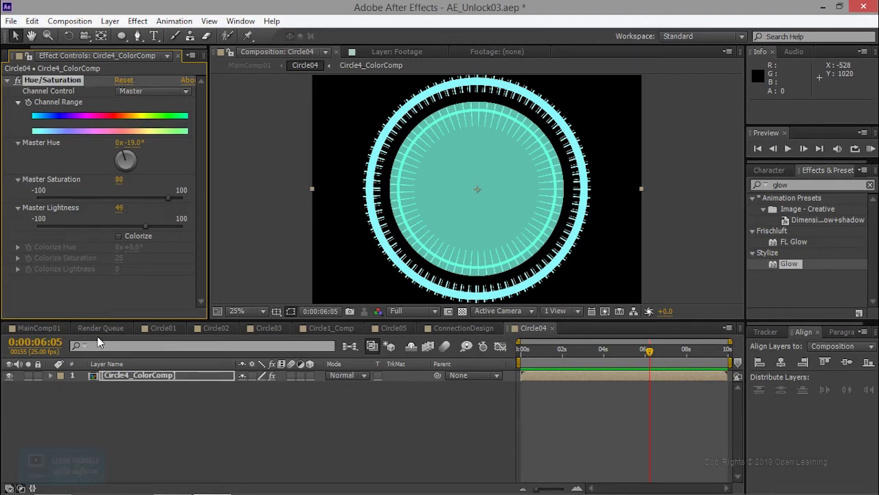
{"action": "left_click", "coordinate": [39, 328]}
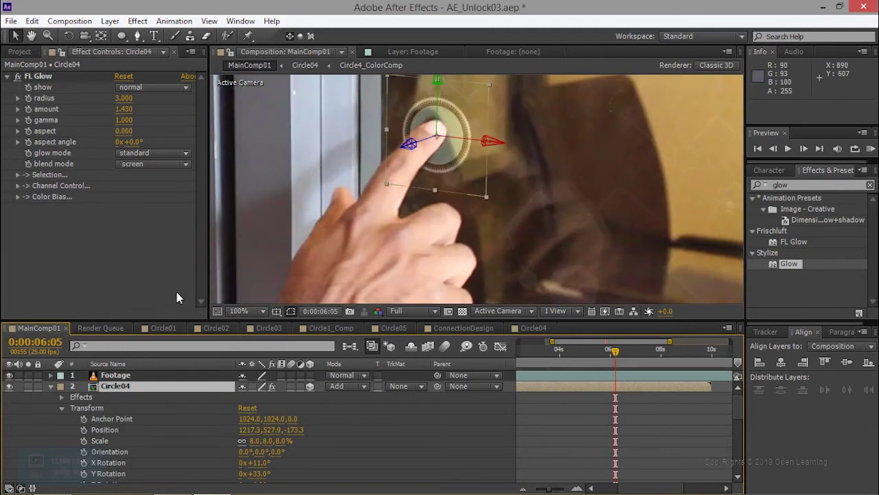
- Try Lighten blending on Circle04, settle on Add, and raise the FL Glow amount
{"action": "left_click", "coordinate": [340, 386]}
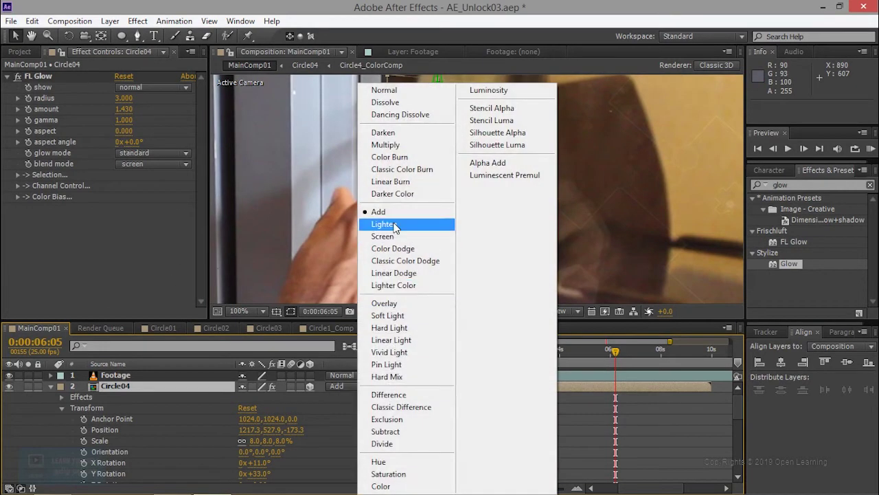
{"action": "left_click", "coordinate": [383, 224]}
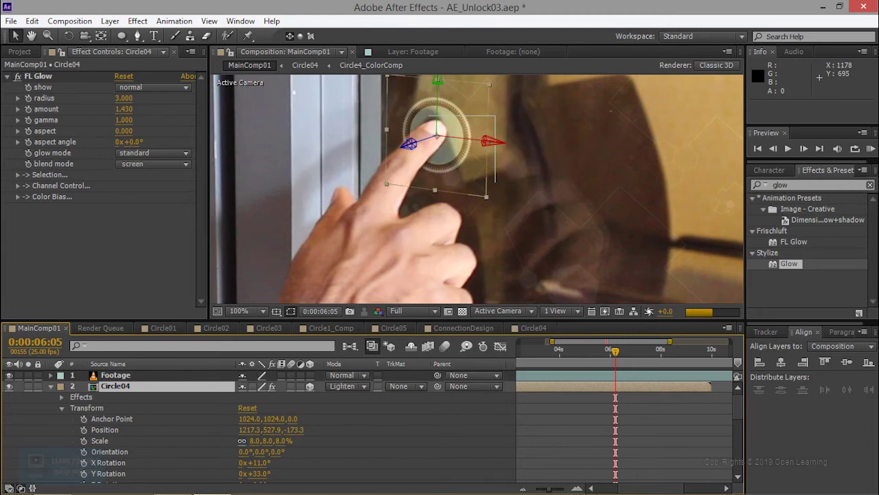
{"action": "left_click", "coordinate": [356, 386]}
{"action": "left_click", "coordinate": [383, 213]}
{"action": "left_click", "coordinate": [340, 386]}
{"action": "left_click", "coordinate": [383, 220]}
{"action": "left_click", "coordinate": [355, 387]}
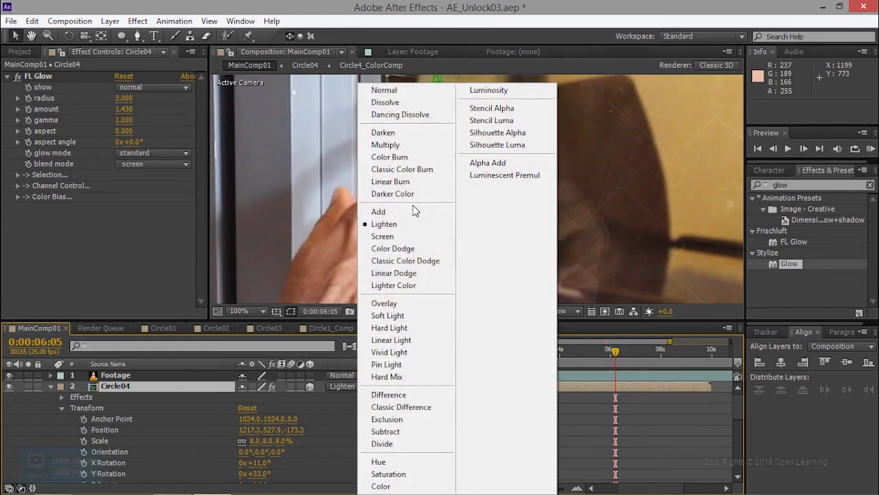
{"action": "left_click", "coordinate": [378, 212]}
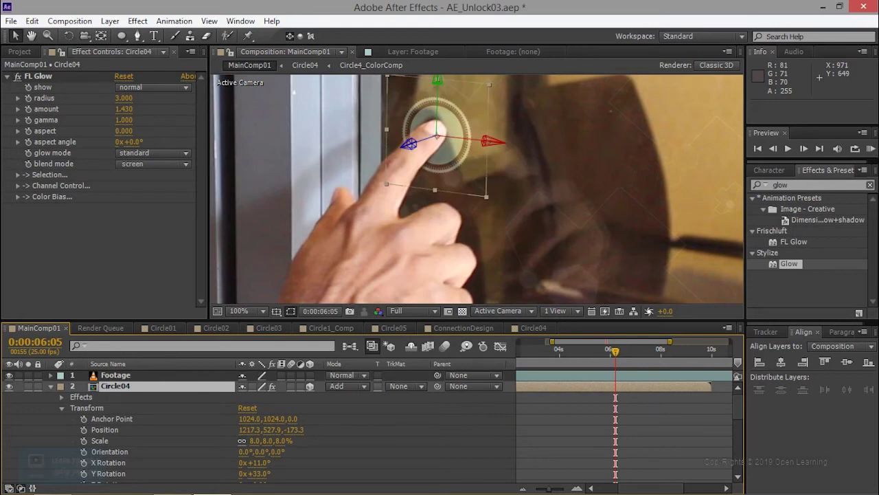
{"action": "left_click", "coordinate": [39, 76]}
{"action": "left_click_drag", "start_coordinate": [124, 109], "coordinate": [147, 108]}
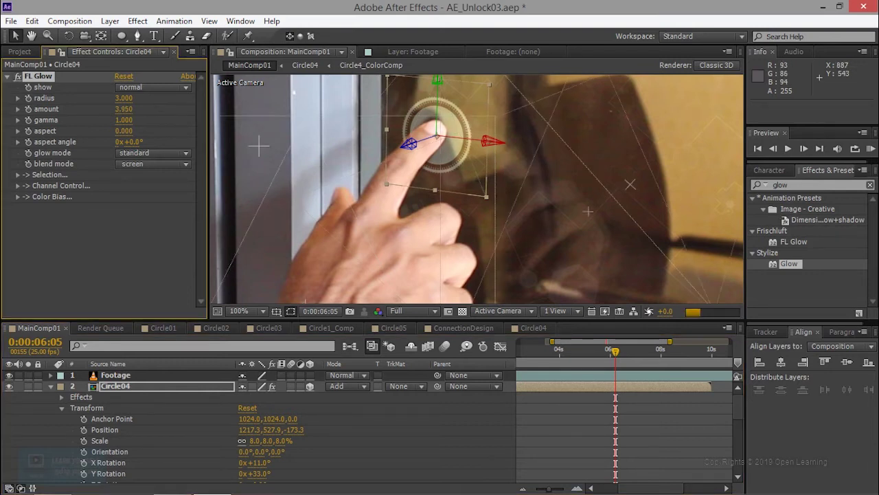
- Push FL Glow amount up, undo a duplicated glow, and settle the amount at 3.860
{"action": "mouse_move", "coordinate": [123, 108]}
{"action": "left_mouse_down"}
{"action": "mouse_move", "coordinate": [140, 134]}
{"action": "mouse_move", "coordinate": [283, 225]}
{"action": "left_mouse_up"}
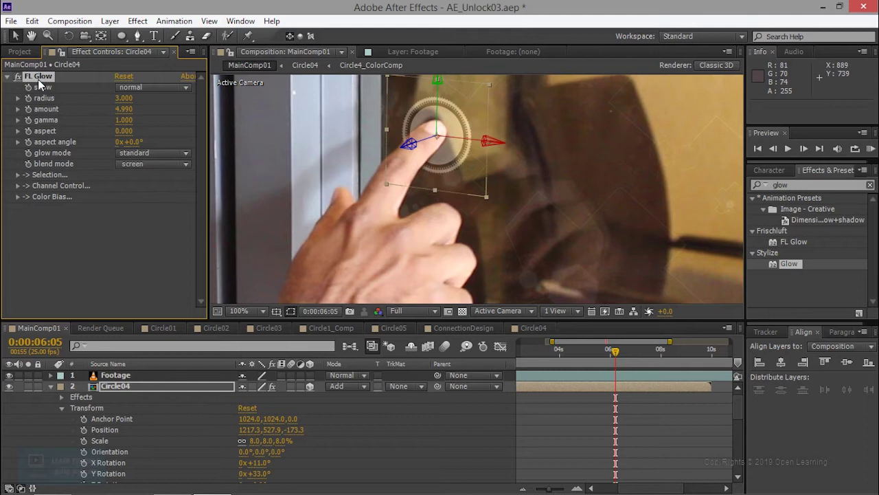
{"action": "key", "text": "ctrl+d"}
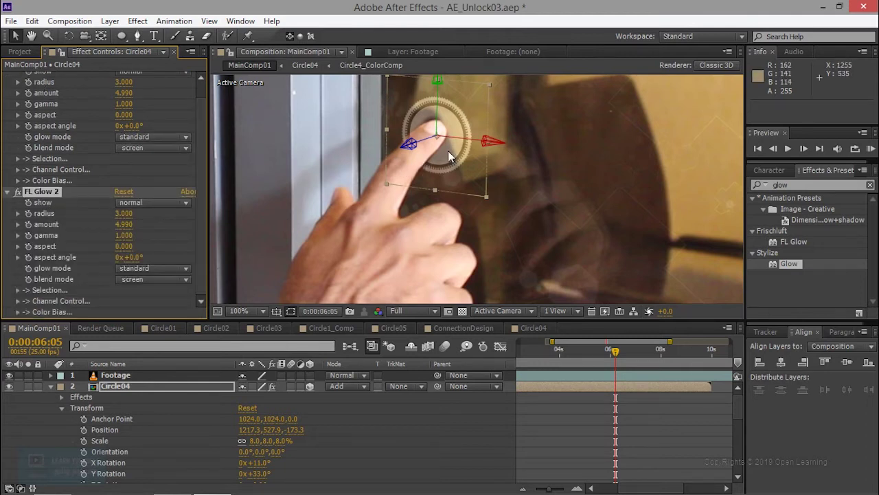
{"action": "key", "text": "ctrl+z"}
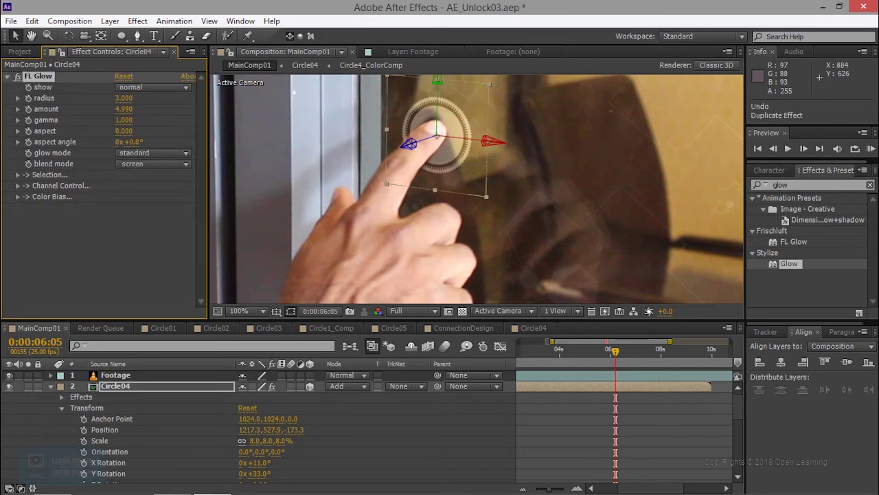
{"action": "mouse_move", "coordinate": [124, 108]}
{"action": "left_mouse_down"}
{"action": "mouse_move", "coordinate": [76, 108]}
{"action": "mouse_move", "coordinate": [110, 108]}
{"action": "left_mouse_up"}
{"action": "scroll", "coordinate": [221, 404], "scroll_direction": "down", "scroll_amount": 3}
- Set Circle04's opacity to 54%
{"action": "scroll", "coordinate": [220, 404], "scroll_direction": "down", "scroll_amount": 3}
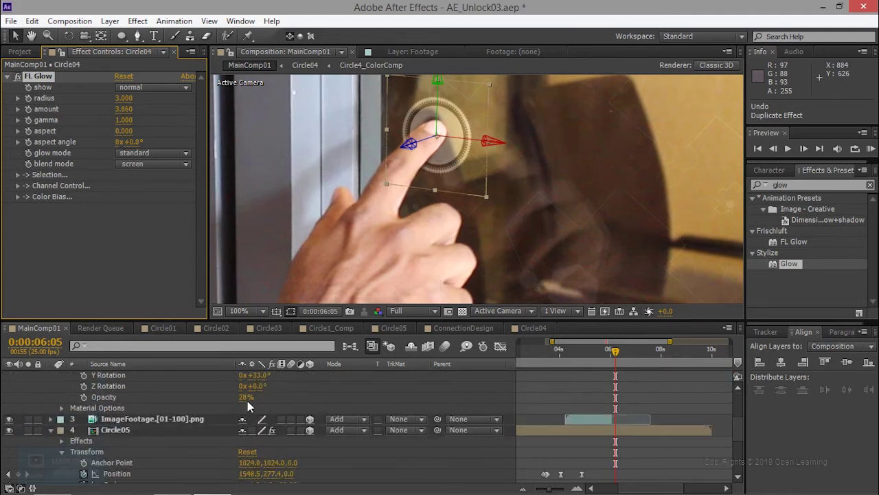
{"action": "left_click_drag", "start_coordinate": [246, 397], "coordinate": [272, 397]}
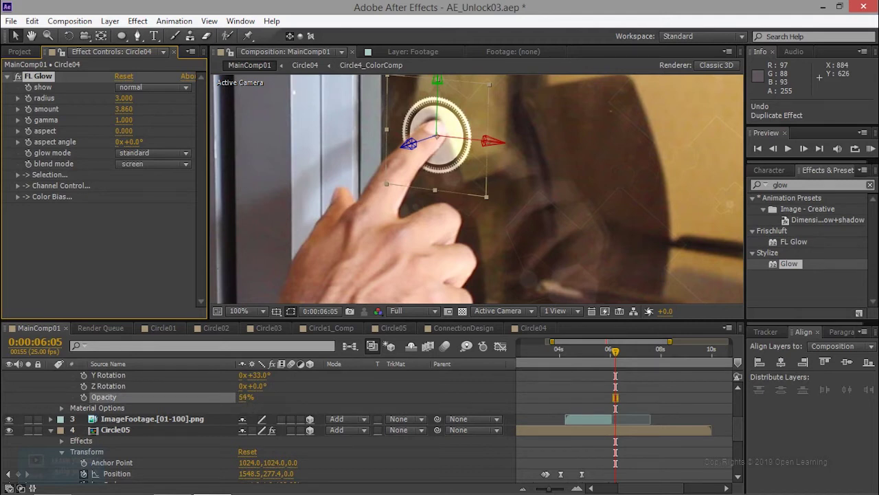
{"action": "left_click_drag", "start_coordinate": [246, 397], "coordinate": [158, 269]}
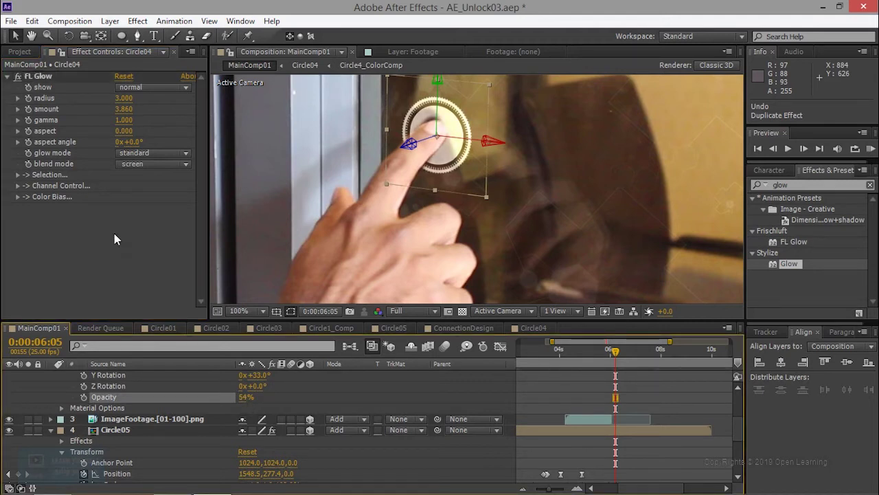
- Retune Circle04's FL Glow to radius 1.000, gamma 1.260 and amount 3.750
{"action": "left_click_drag", "start_coordinate": [125, 98], "coordinate": [144, 117]}
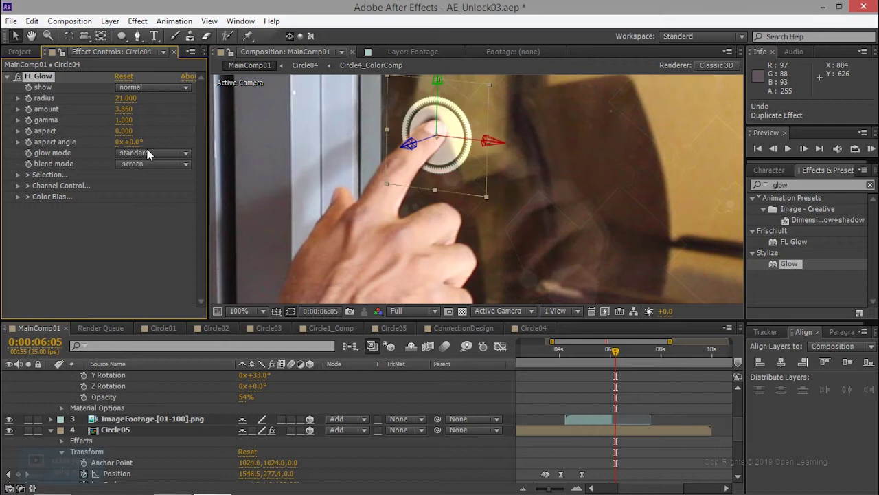
{"action": "left_click_drag", "start_coordinate": [125, 98], "coordinate": [191, 174]}
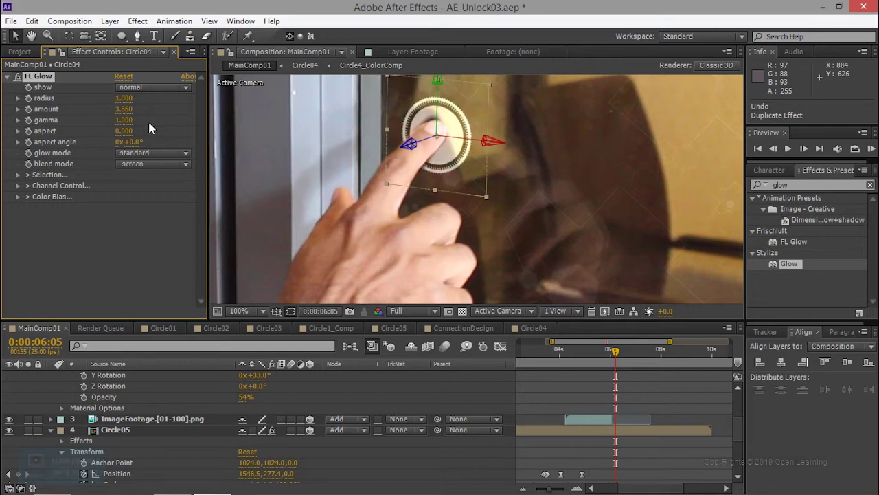
{"action": "left_click_drag", "start_coordinate": [124, 119], "coordinate": [156, 206]}
{"action": "left_click_drag", "start_coordinate": [124, 109], "coordinate": [117, 108]}
{"action": "scroll", "coordinate": [131, 429], "scroll_direction": "up", "scroll_amount": 5}
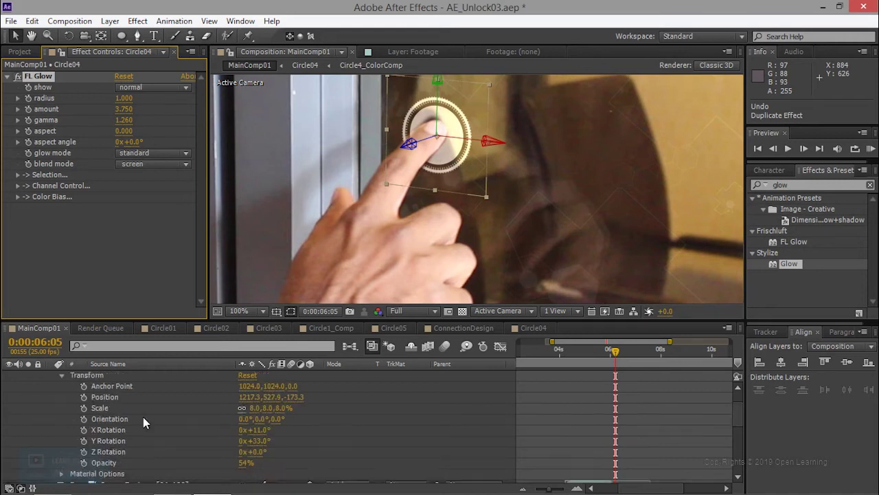
{"action": "left_click", "coordinate": [128, 388]}
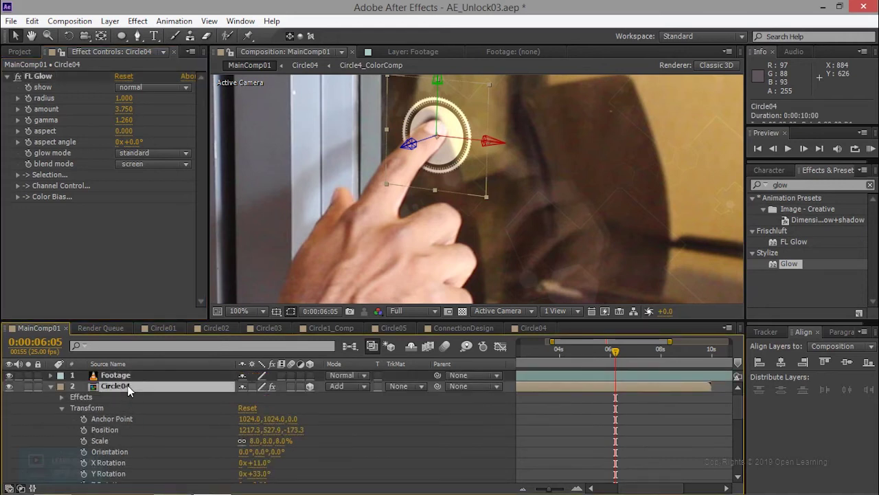
- Duplicate Circle04 so two identical copies sit beneath Footage
{"action": "key", "text": "ctrl+d"}
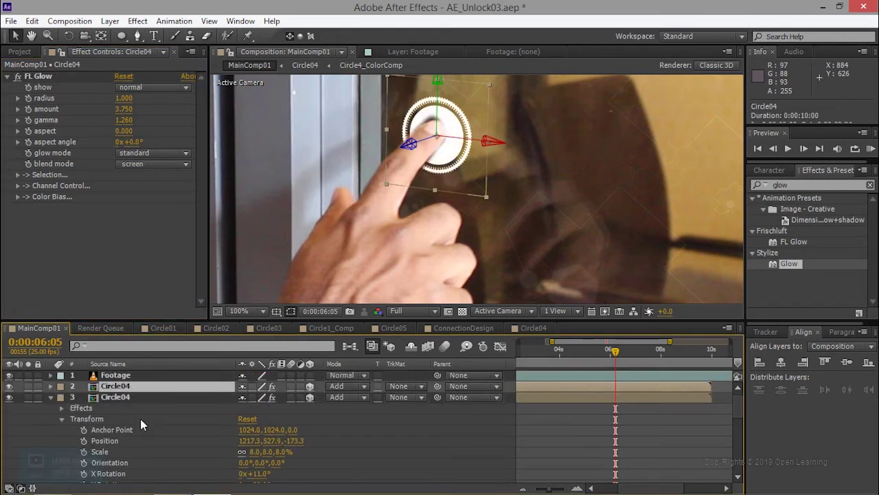
{"action": "left_click", "coordinate": [38, 77]}
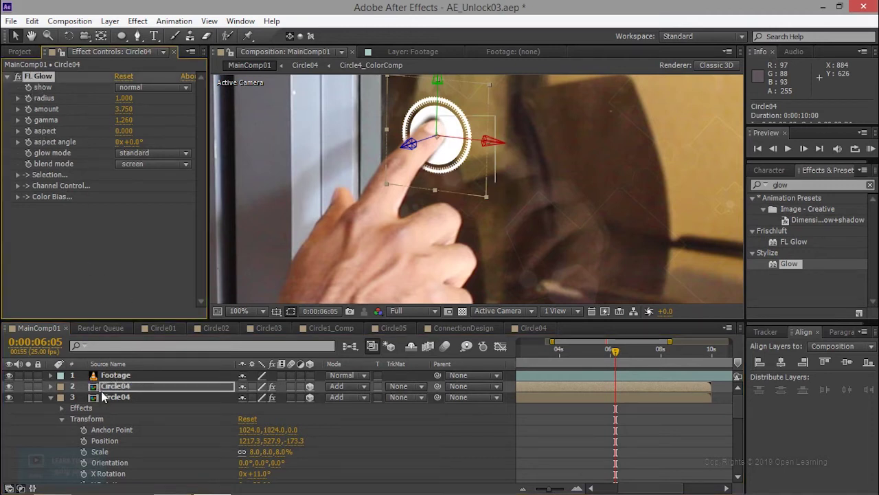
{"action": "left_click", "coordinate": [800, 184]}
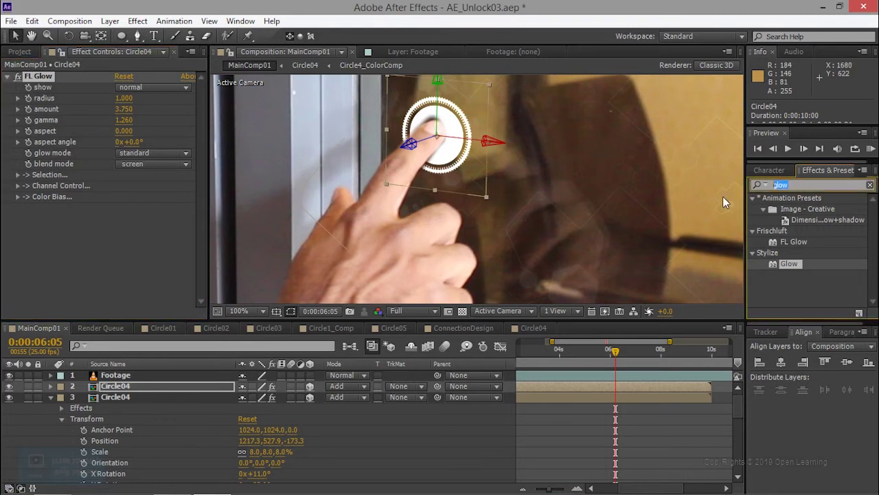
- Apply Fast Blur to the upper Circle04 copy and raise Blurriness to 122.0
{"action": "type", "text": "fast"}
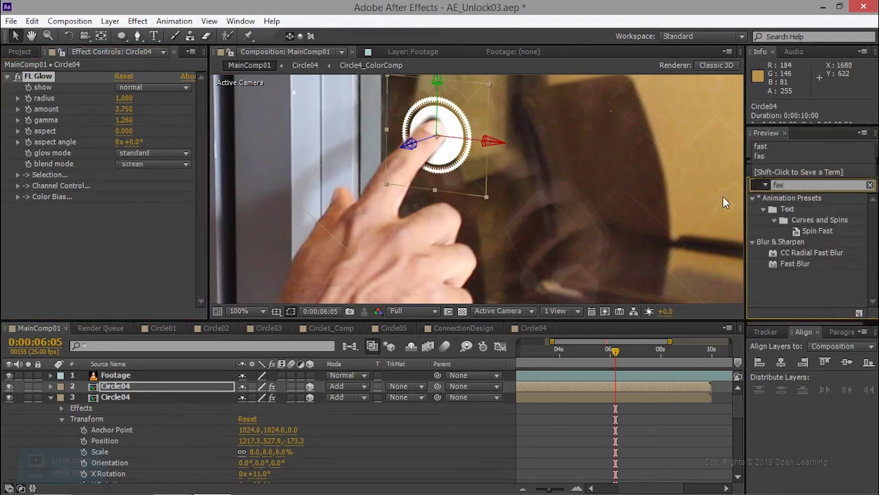
{"action": "type", "text": " bl"}
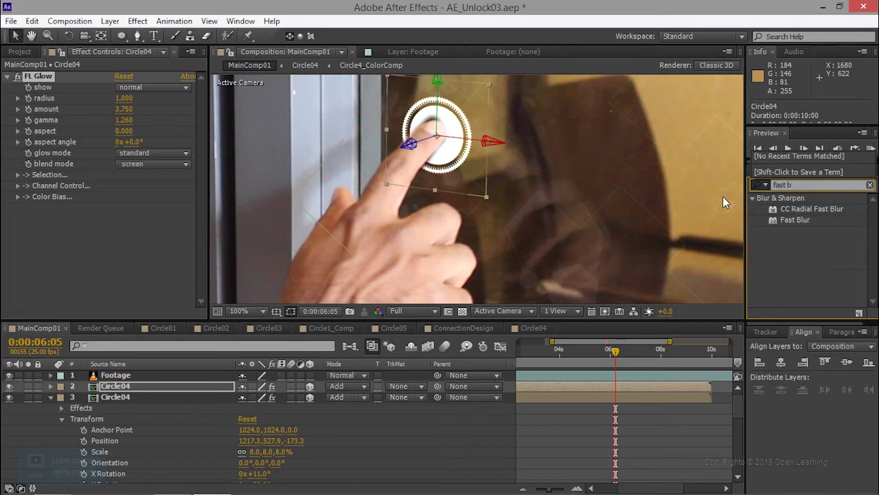
{"action": "left_click_drag", "start_coordinate": [795, 219], "coordinate": [114, 388]}
{"action": "left_click_drag", "start_coordinate": [121, 219], "coordinate": [143, 242]}
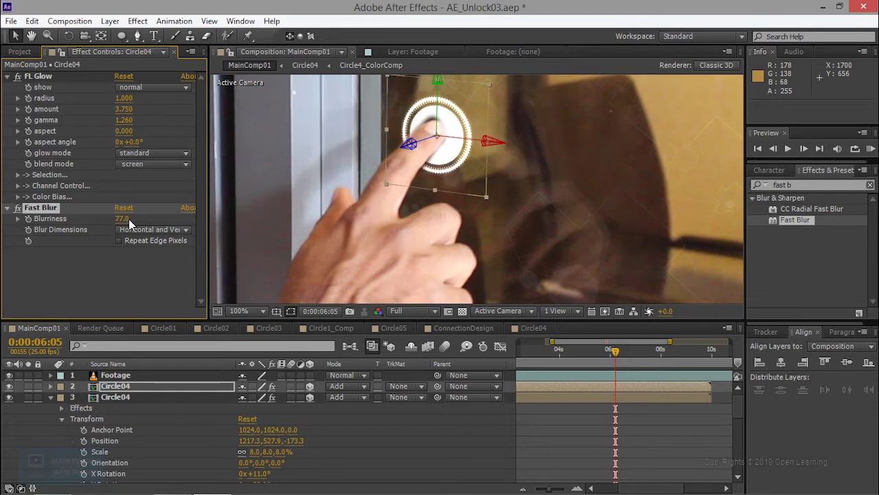
{"action": "left_click_drag", "start_coordinate": [143, 241], "coordinate": [152, 277]}
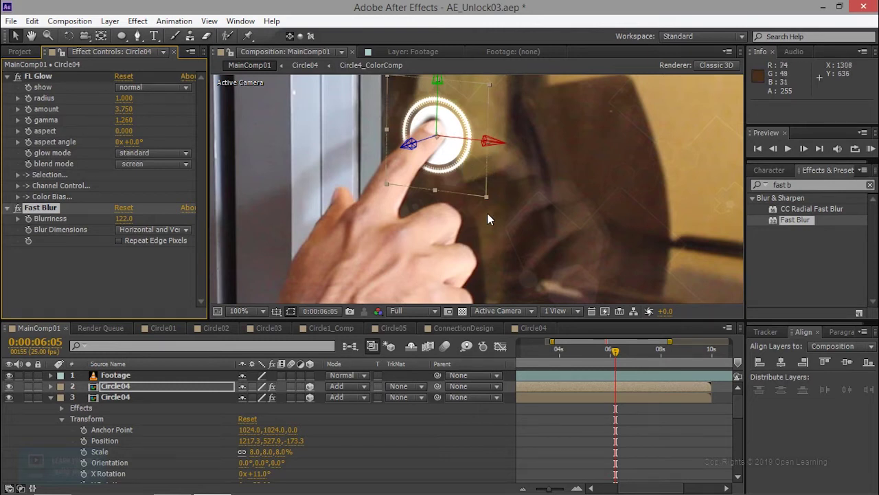
{"action": "scroll", "coordinate": [489, 219], "scroll_direction": "down", "scroll_amount": 2}
{"action": "scroll", "coordinate": [490, 219], "scroll_direction": "up", "scroll_amount": 2}
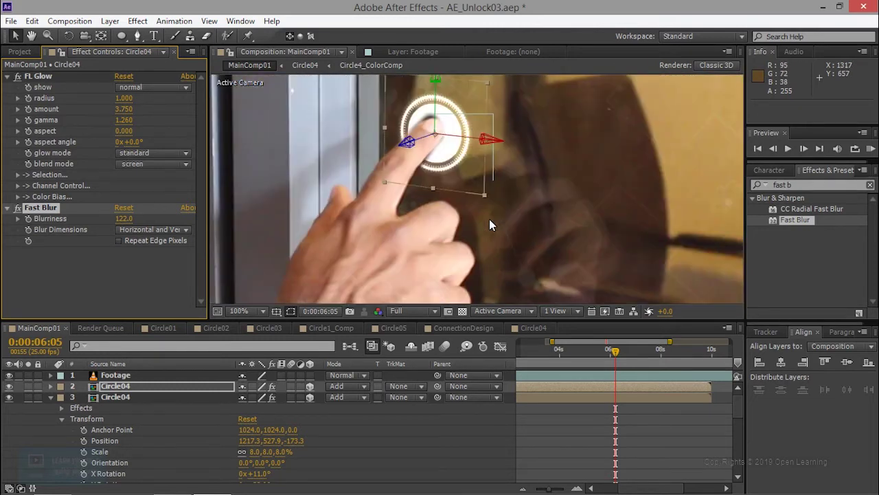
{"action": "scroll", "coordinate": [490, 219], "scroll_direction": "down", "scroll_amount": 2}
{"action": "scroll", "coordinate": [489, 218], "scroll_direction": "up", "scroll_amount": 1}
{"action": "scroll", "coordinate": [489, 219], "scroll_direction": "up", "scroll_amount": 1}
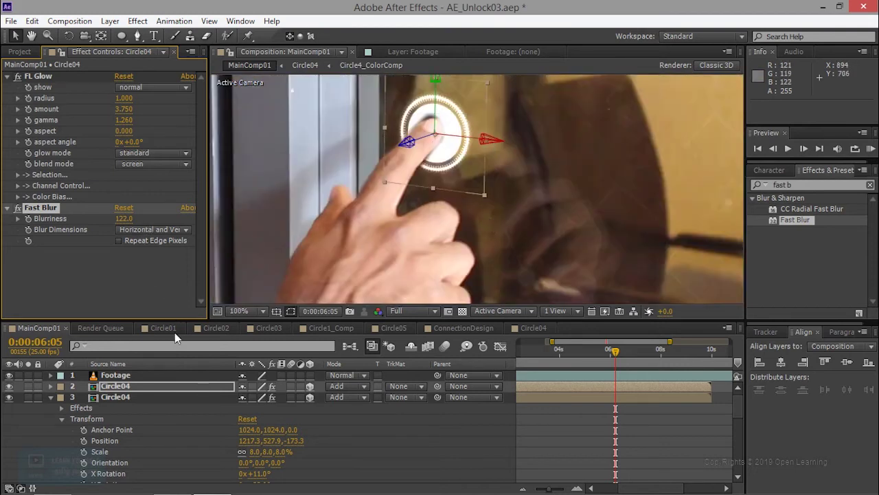
- Lower the top Circle04 layer's Transform Opacity to 24%
{"action": "scroll", "coordinate": [246, 439], "scroll_direction": "down", "scroll_amount": 2}
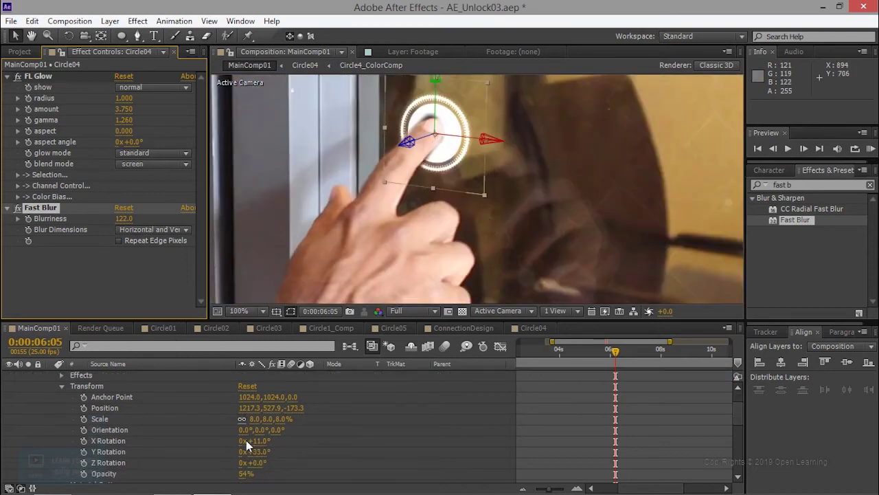
{"action": "scroll", "coordinate": [246, 459], "scroll_direction": "down", "scroll_amount": 2}
{"action": "scroll", "coordinate": [213, 433], "scroll_direction": "up", "scroll_amount": 4}
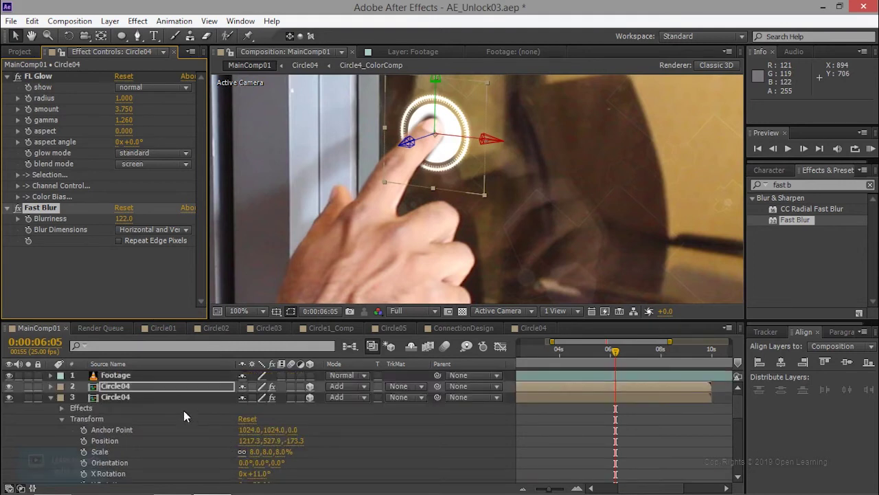
{"action": "left_click", "coordinate": [51, 386]}
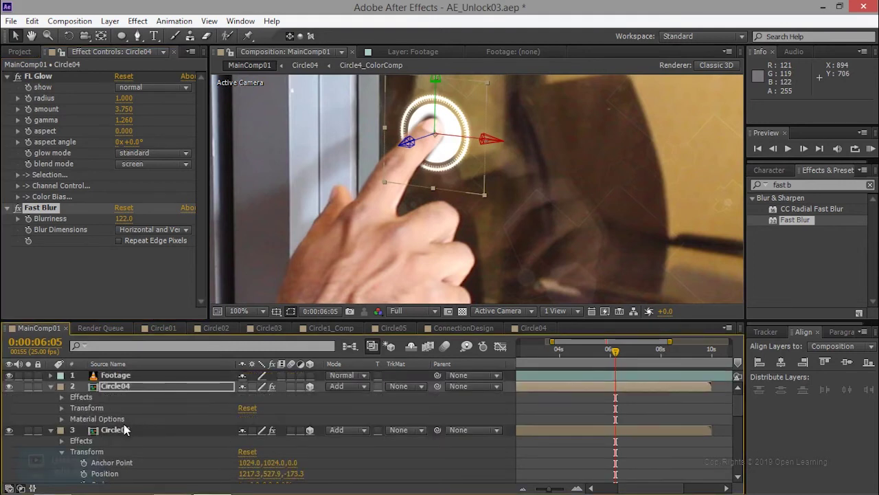
{"action": "left_click", "coordinate": [61, 408]}
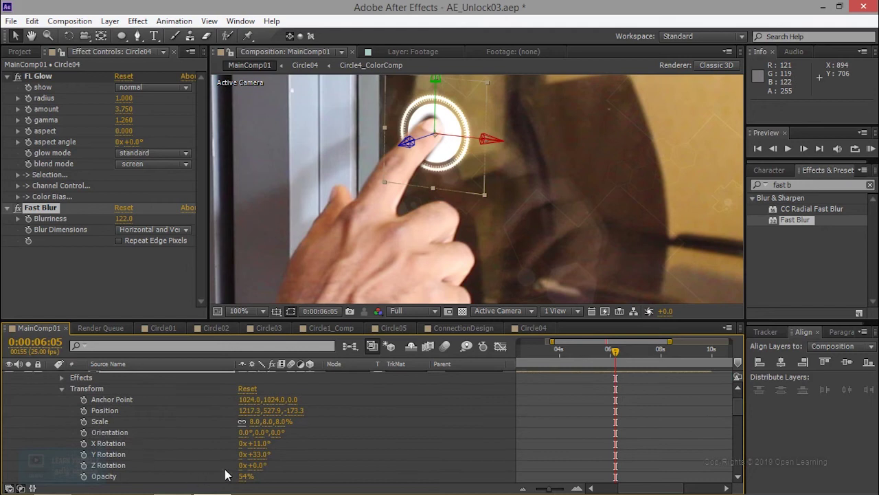
{"action": "left_click_drag", "start_coordinate": [246, 476], "coordinate": [227, 476]}
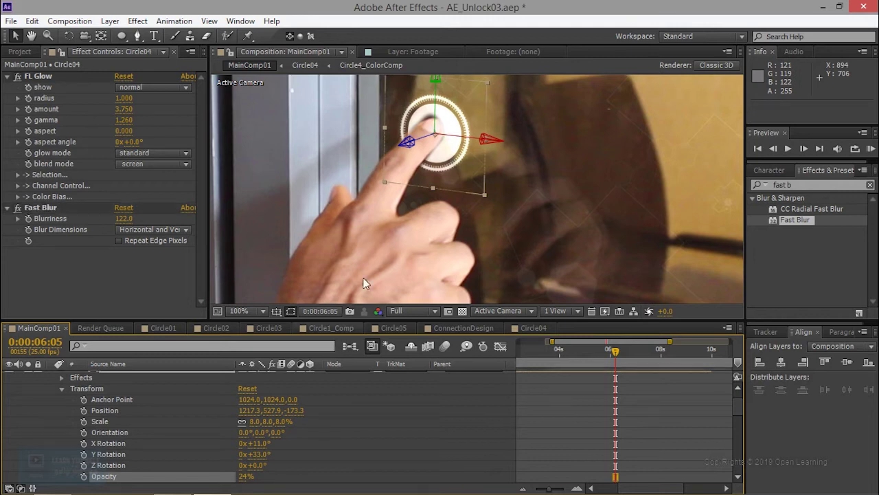
- Move the playhead back to 0:00:05:21
{"action": "scroll", "coordinate": [441, 202], "scroll_direction": "down", "scroll_amount": 2}
{"action": "scroll", "coordinate": [441, 203], "scroll_direction": "up", "scroll_amount": 2}
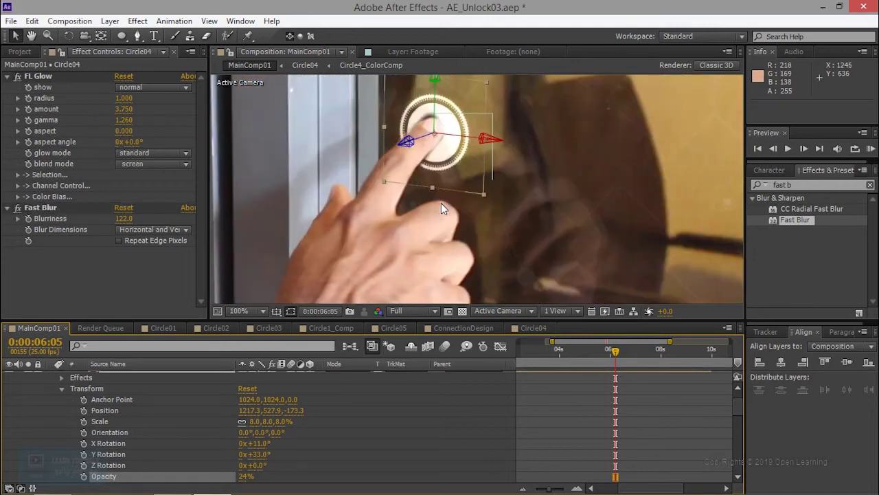
{"action": "left_click_drag", "start_coordinate": [615, 352], "coordinate": [607, 352]}
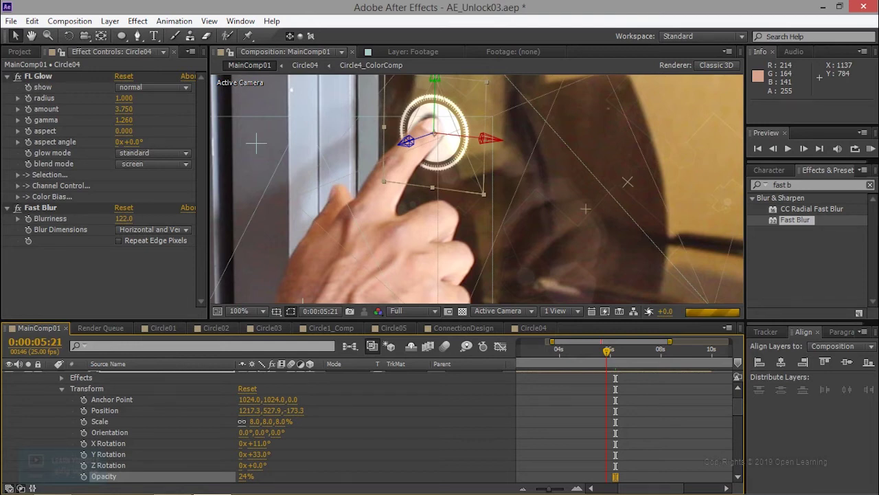
{"action": "left_click", "coordinate": [11, 21]}
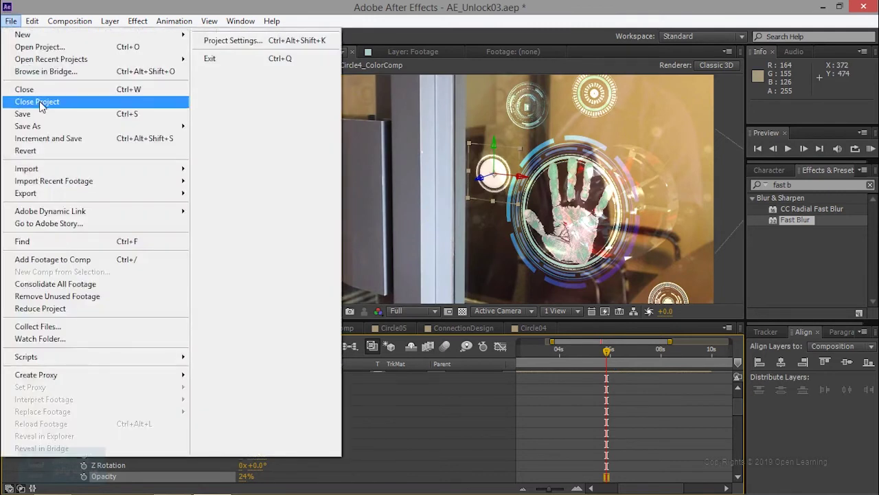
- Save the project, set viewer resolution to Half, and RAM-preview the finger touch
{"action": "left_click", "coordinate": [27, 113]}
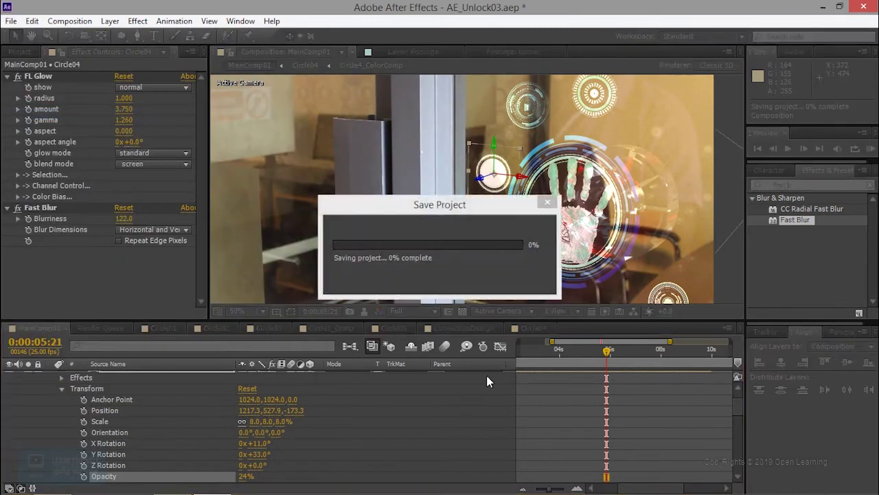
{"action": "left_click", "coordinate": [416, 311]}
{"action": "left_click", "coordinate": [417, 356]}
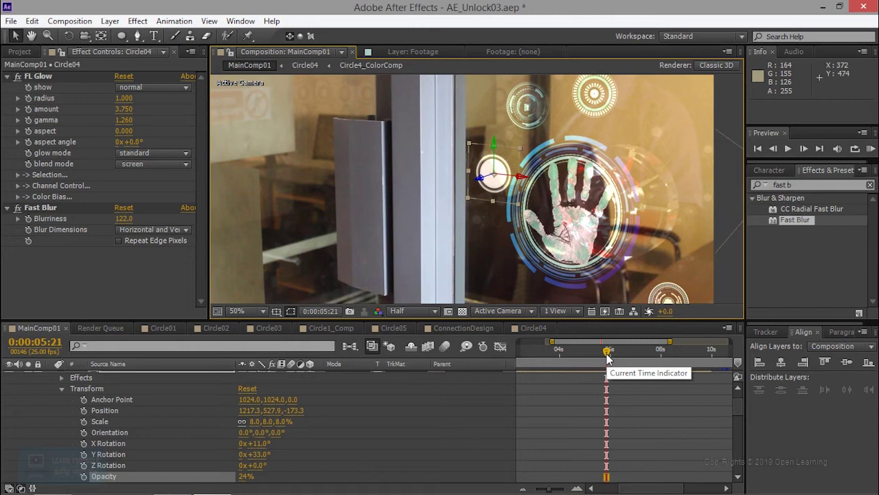
{"action": "left_click_drag", "start_coordinate": [608, 355], "coordinate": [611, 357]}
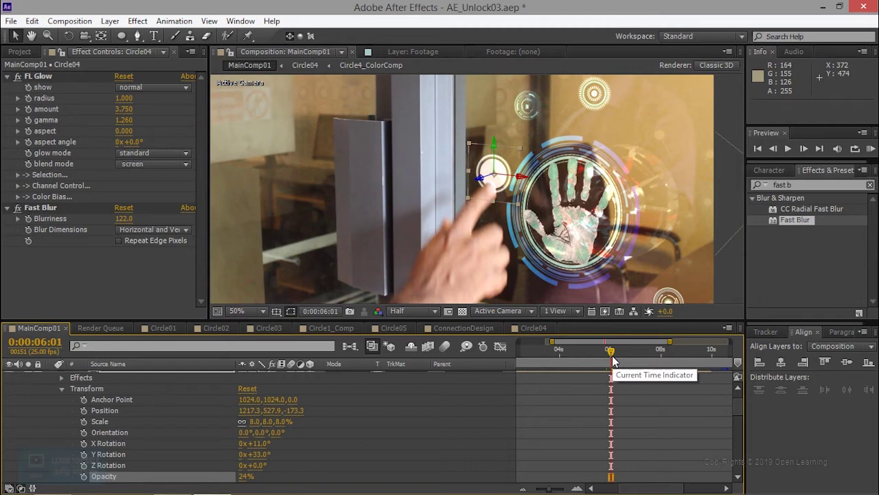
{"action": "key", "text": "KP_0"}
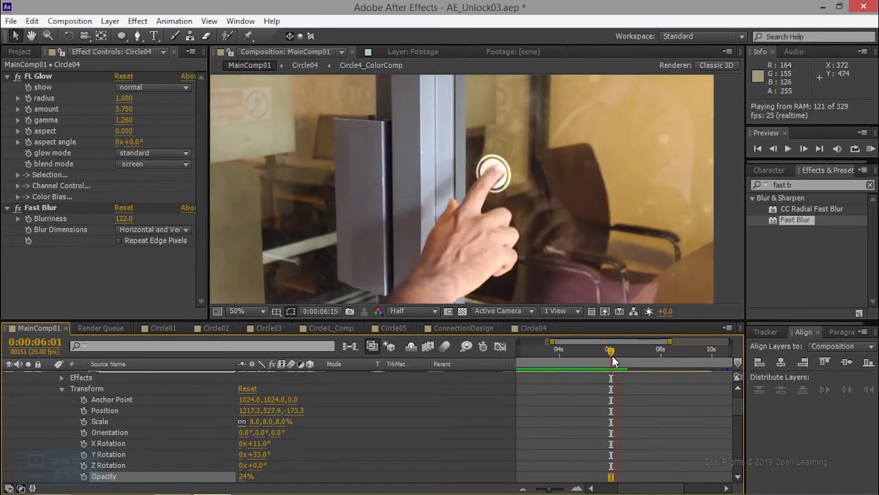
- Stop the preview and check the frames around the touch near 0:00:06:06
{"action": "key", "text": "space"}
{"action": "left_click_drag", "start_coordinate": [625, 356], "coordinate": [616, 362]}
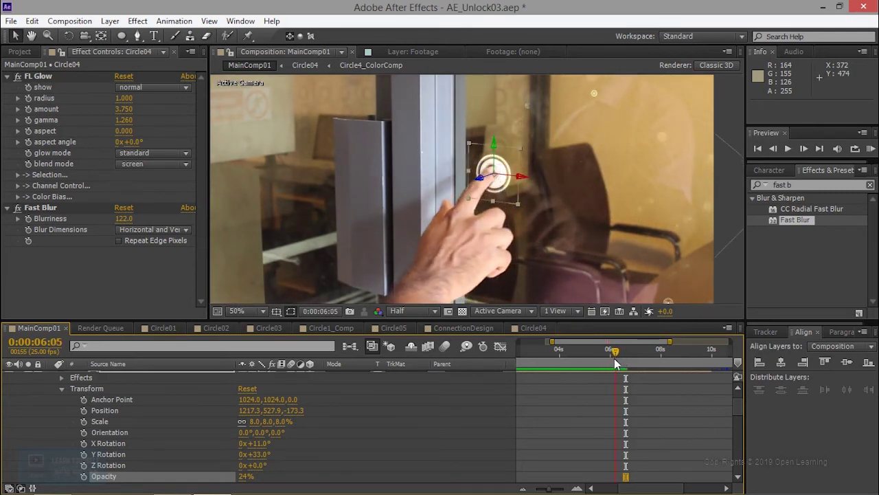
{"action": "left_click_drag", "start_coordinate": [614, 357], "coordinate": [618, 359]}
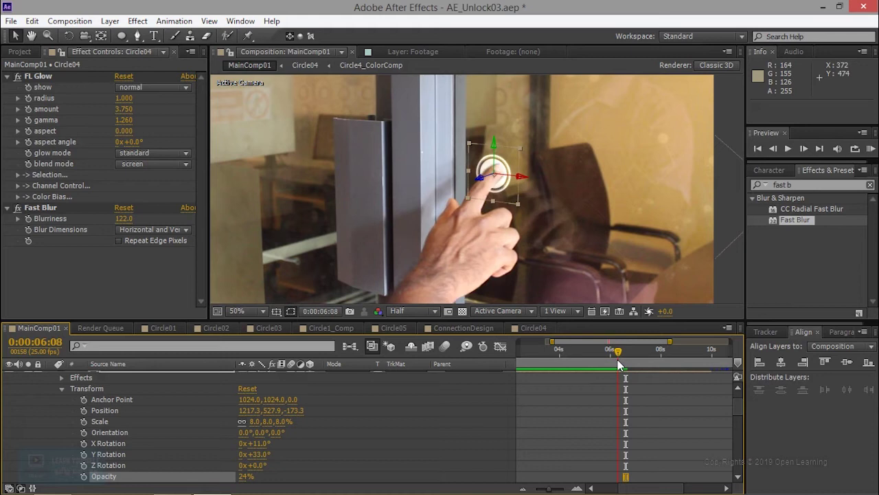
{"action": "left_click_drag", "start_coordinate": [617, 360], "coordinate": [616, 361]}
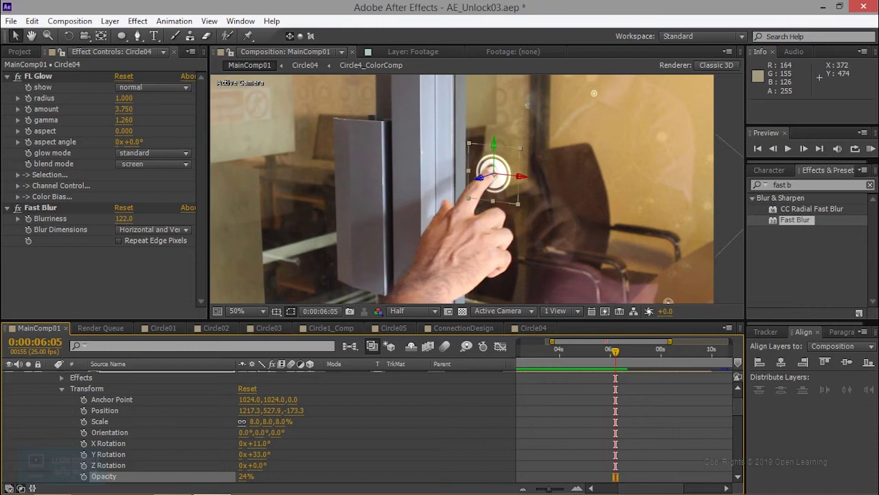
- Enable Opacity keyframing on the top Circle04 and set 0% at 0:00:06:05
{"action": "left_click", "coordinate": [85, 476]}
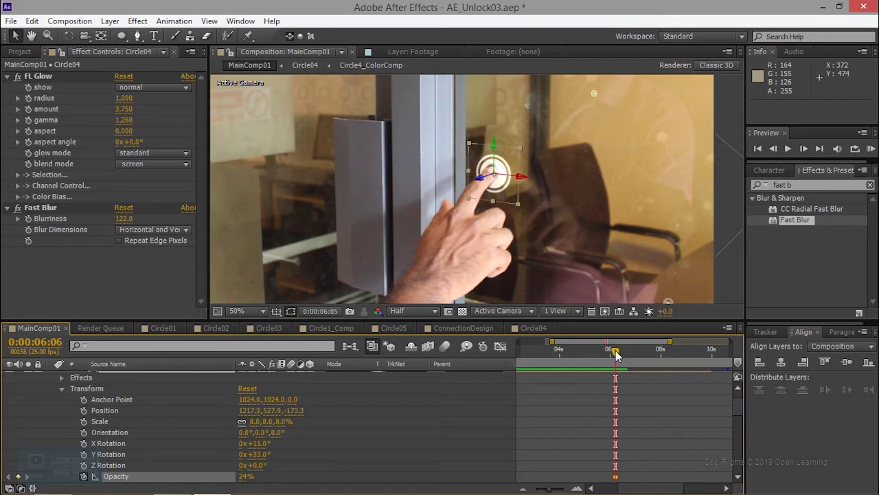
{"action": "left_click_drag", "start_coordinate": [616, 353], "coordinate": [618, 354]}
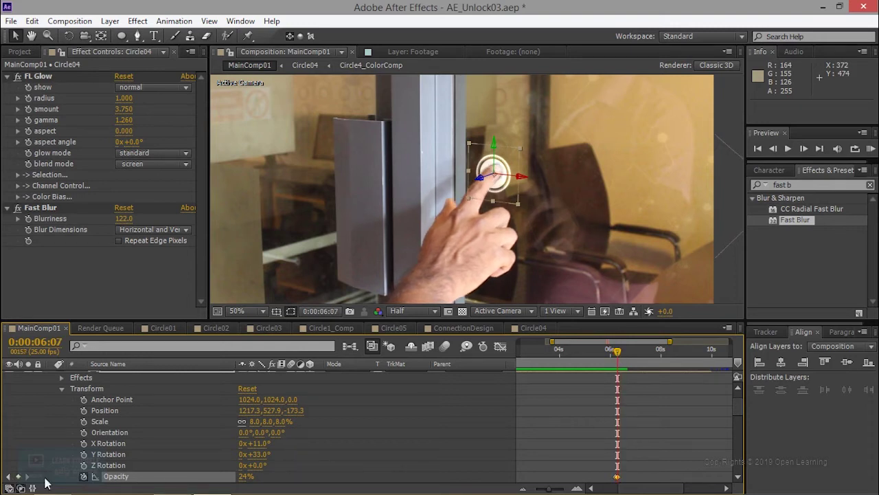
{"action": "left_click_drag", "start_coordinate": [616, 354], "coordinate": [614, 355]}
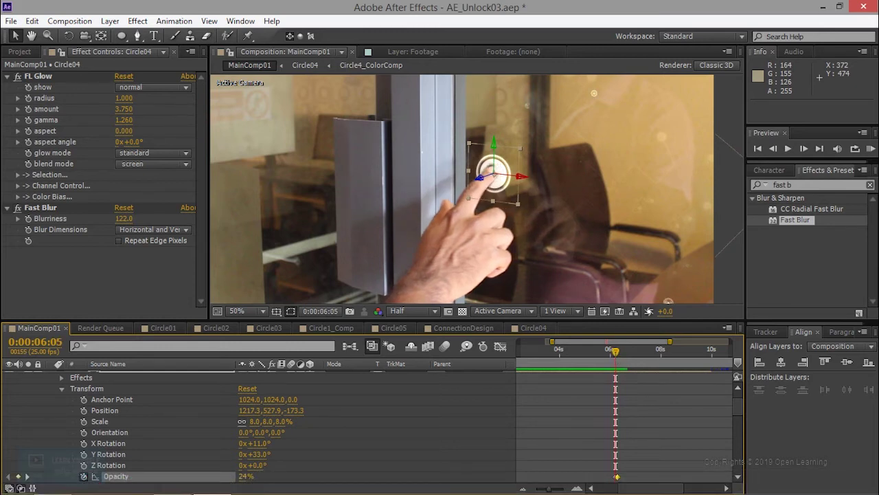
{"action": "left_click_drag", "start_coordinate": [245, 476], "coordinate": [226, 476]}
- Review from 0:00:05:21, then select and copy both opacity keyframes
{"action": "left_click_drag", "start_coordinate": [616, 352], "coordinate": [609, 350]}
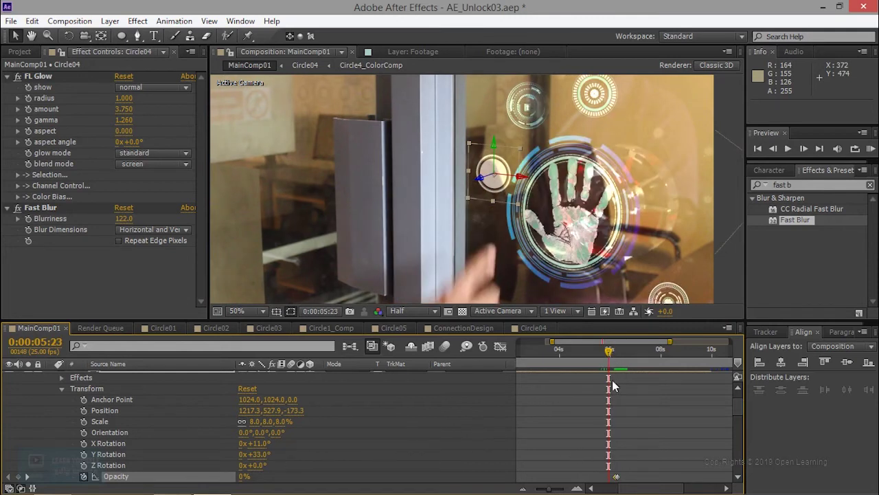
{"action": "left_click_drag", "start_coordinate": [609, 350], "coordinate": [617, 355]}
{"action": "left_click_drag", "start_coordinate": [602, 471], "coordinate": [617, 480]}
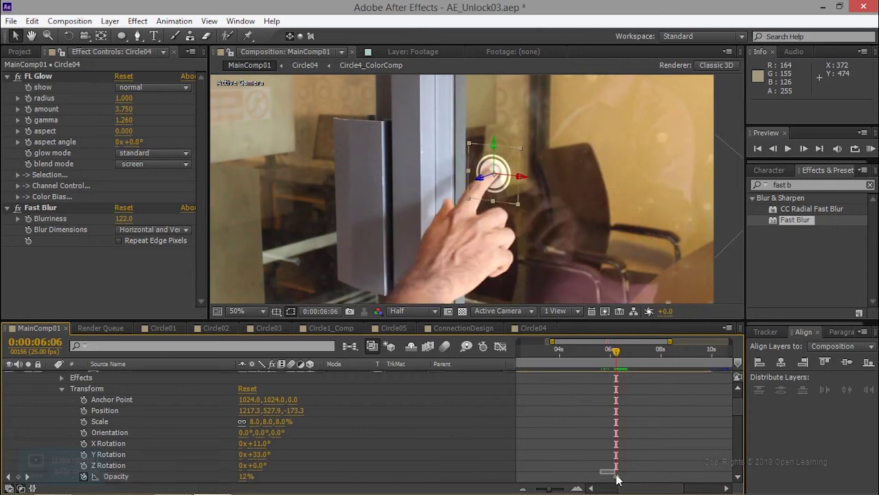
{"action": "key", "text": "ctrl+c"}
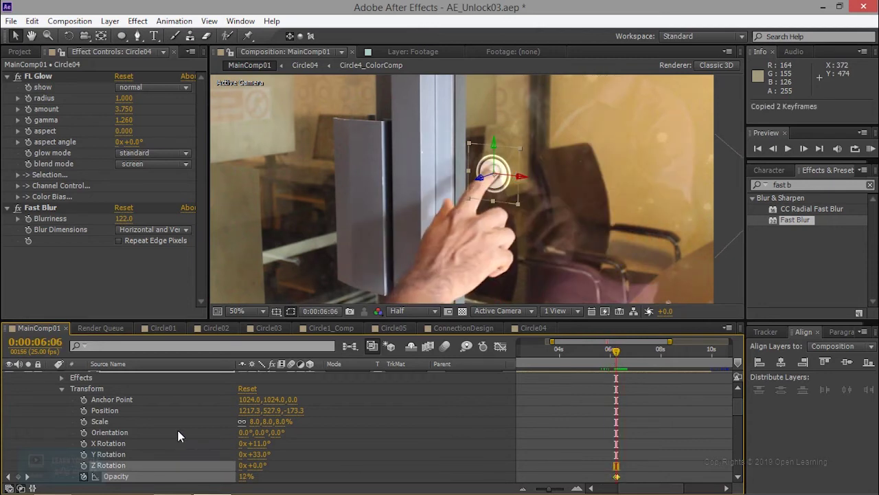
- Select both Circle04 layers and bring up Pre-compose with Ctrl+Shift+C
{"action": "scroll", "coordinate": [178, 435], "scroll_direction": "up", "scroll_amount": 1}
{"action": "scroll", "coordinate": [178, 436], "scroll_direction": "down", "scroll_amount": 3}
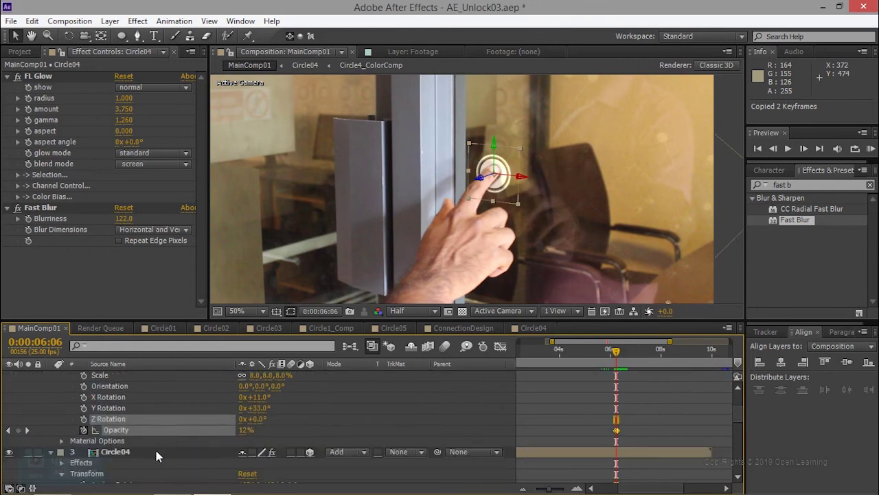
{"action": "left_click", "coordinate": [157, 456]}
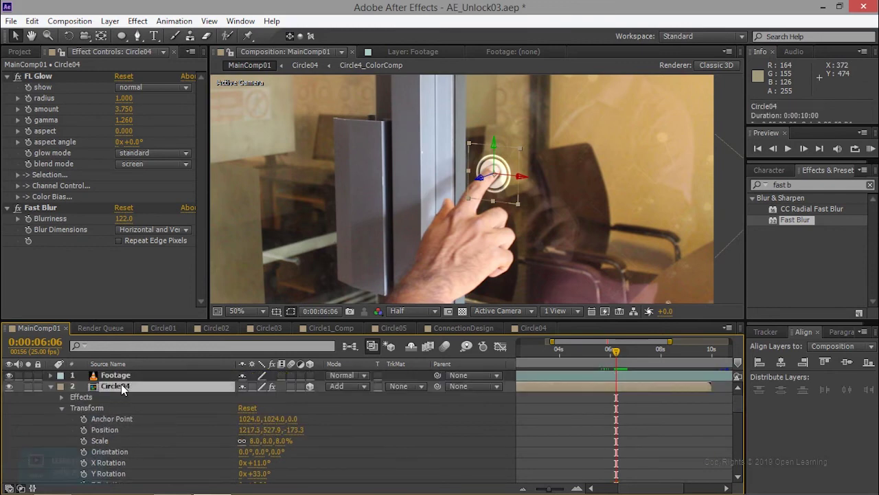
{"action": "scroll", "coordinate": [134, 439], "scroll_direction": "down", "scroll_amount": 3}
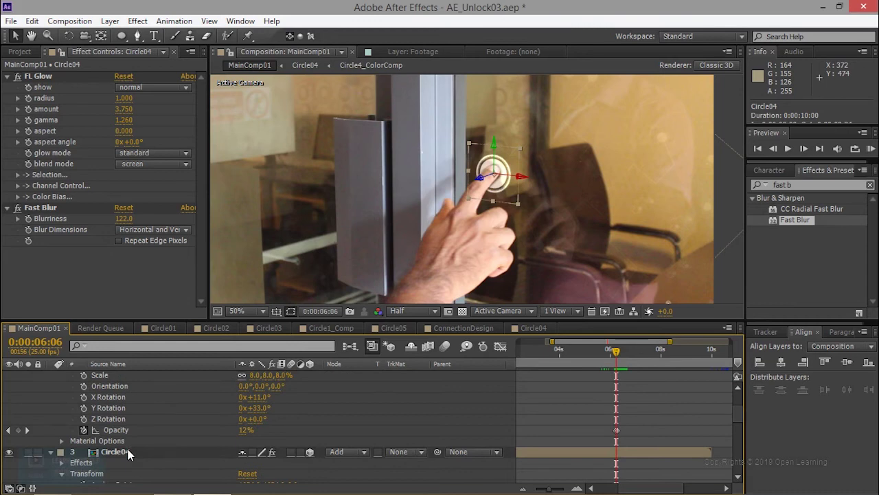
{"action": "left_click", "coordinate": [127, 452], "text": "ctrl"}
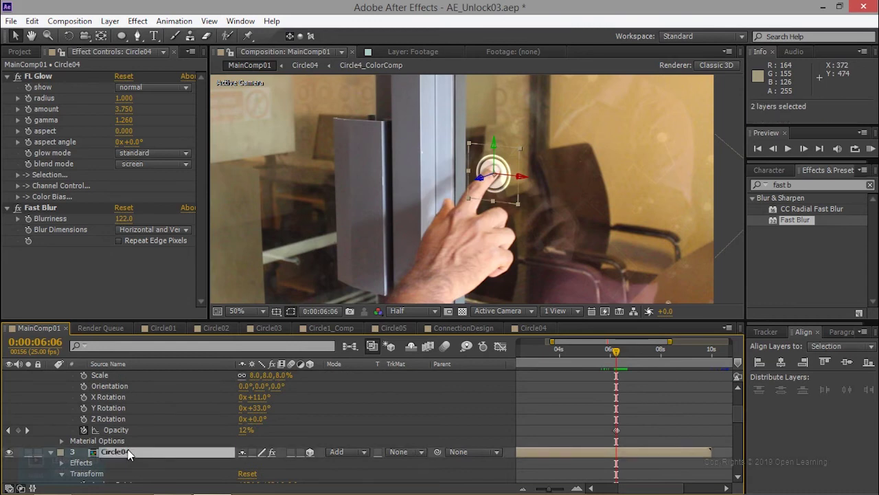
{"action": "left_click", "coordinate": [88, 430]}
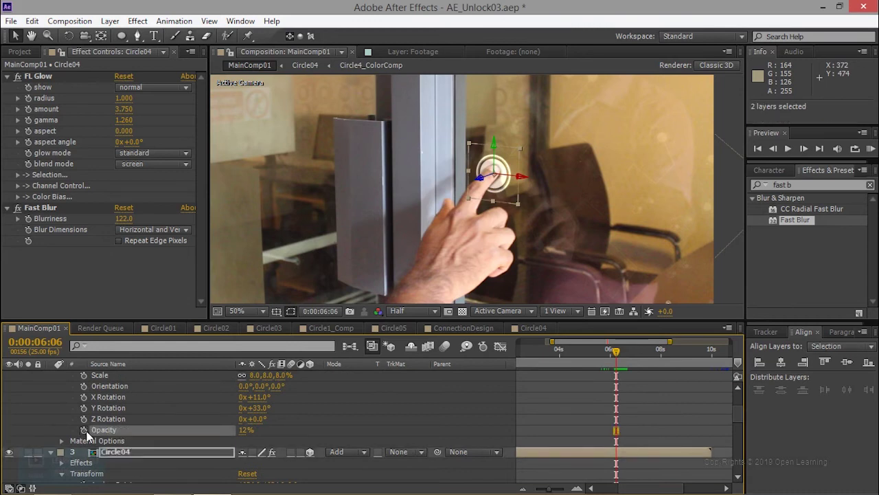
{"action": "left_click", "coordinate": [130, 453]}
{"action": "scroll", "coordinate": [131, 457], "scroll_direction": "up", "scroll_amount": 2}
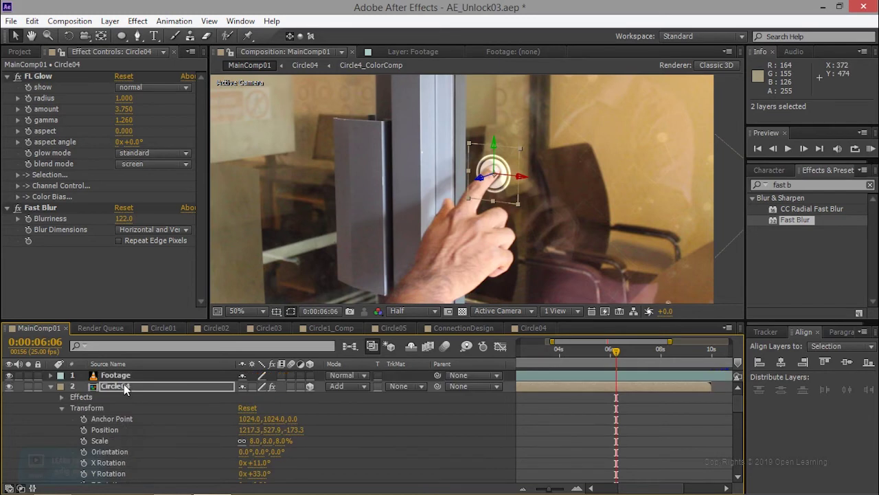
{"action": "scroll", "coordinate": [138, 426], "scroll_direction": "down", "scroll_amount": 3}
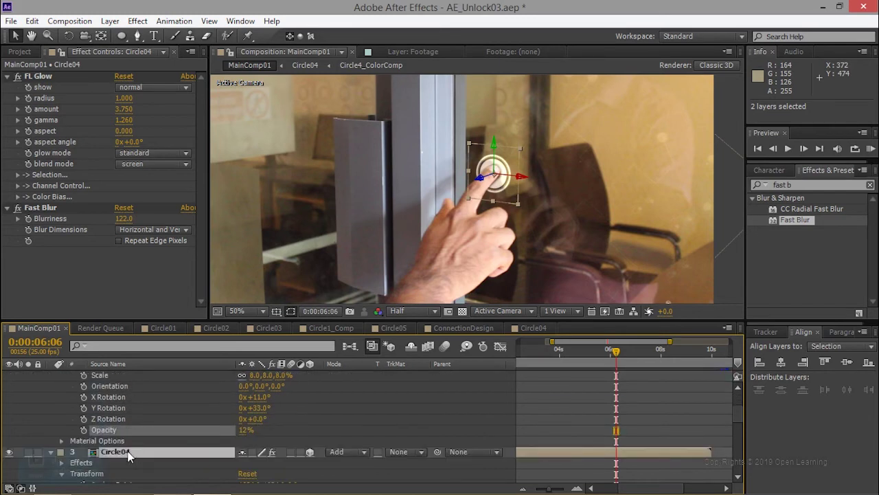
{"action": "scroll", "coordinate": [129, 457], "scroll_direction": "up", "scroll_amount": 2}
{"action": "key", "text": "Return"}
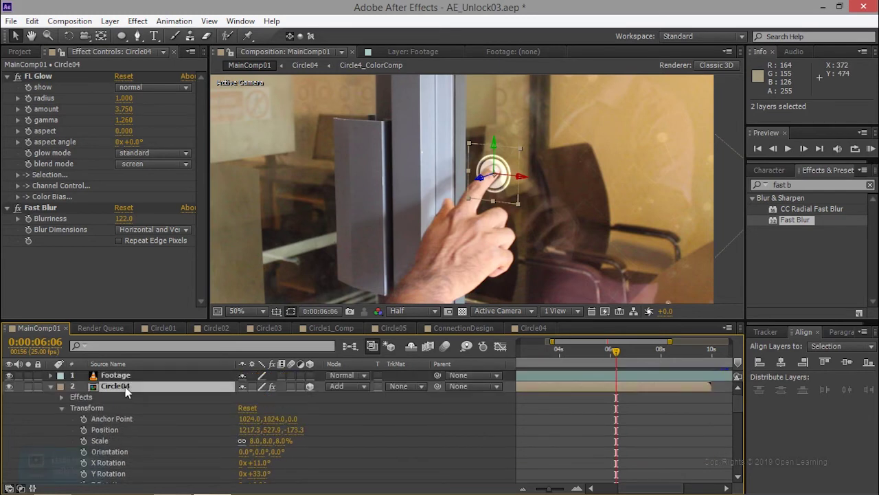
{"action": "scroll", "coordinate": [127, 404], "scroll_direction": "down", "scroll_amount": 3}
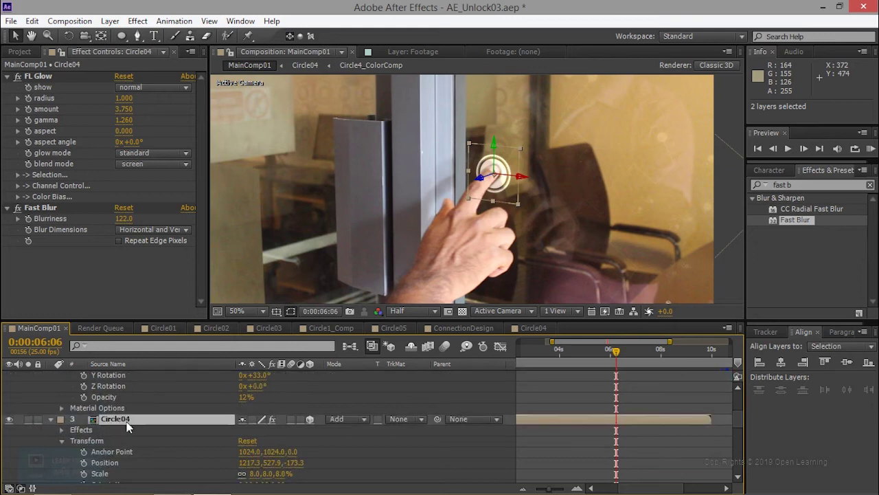
{"action": "key", "text": "ctrl+shift+c"}
- Name the new precomp Push01, confirm, and open it to see both Circle04 layers
{"action": "type", "text": "Pur"}
{"action": "key", "text": "BackSpace"}
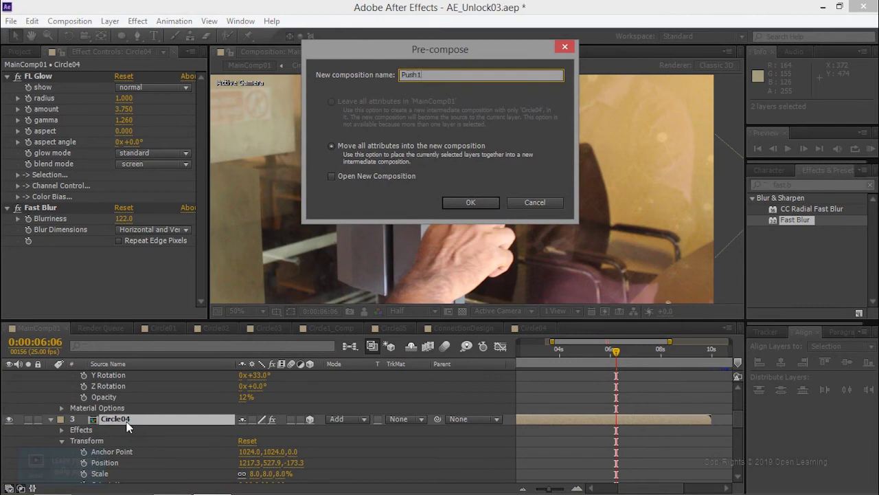
{"action": "type", "text": "1"}
{"action": "key", "text": "Return"}
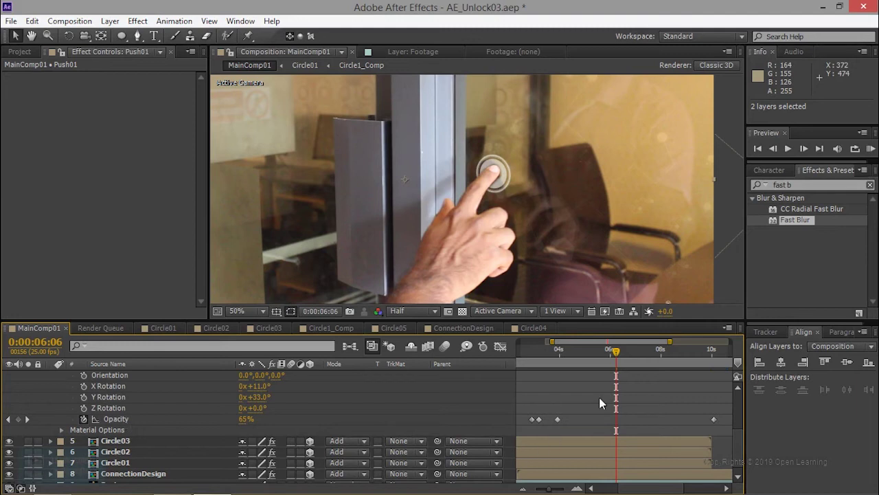
{"action": "scroll", "coordinate": [239, 446], "scroll_direction": "down", "scroll_amount": 1}
{"action": "scroll", "coordinate": [239, 450], "scroll_direction": "up", "scroll_amount": 5}
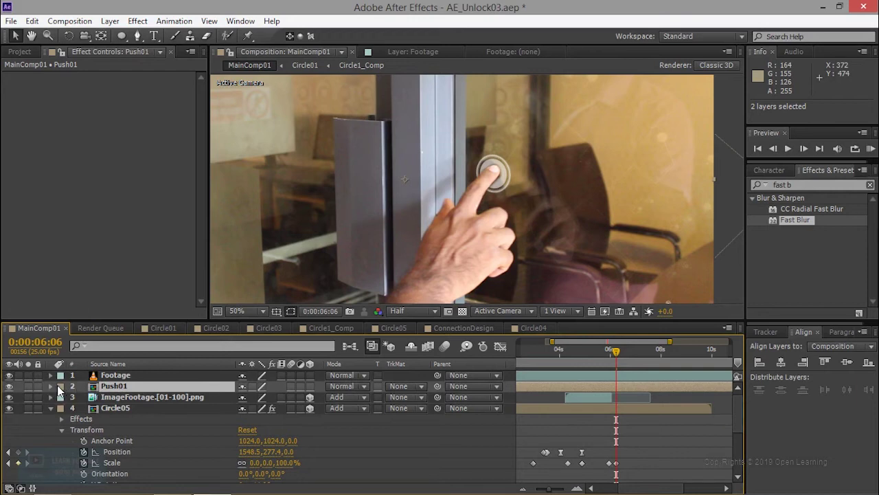
{"action": "double_click", "coordinate": [125, 387]}
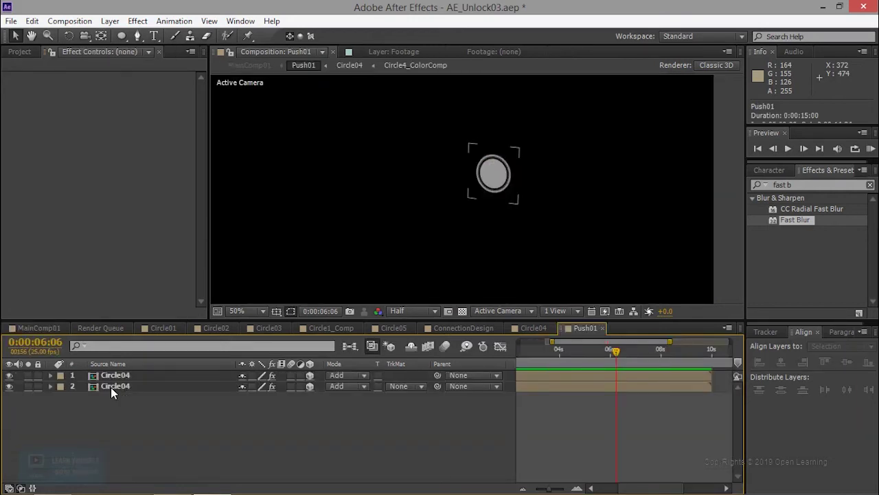
- Expand both Circle04 Transforms in Push01, set the second's Opacity to 12%, return to MainComp01
{"action": "left_click", "coordinate": [110, 377]}
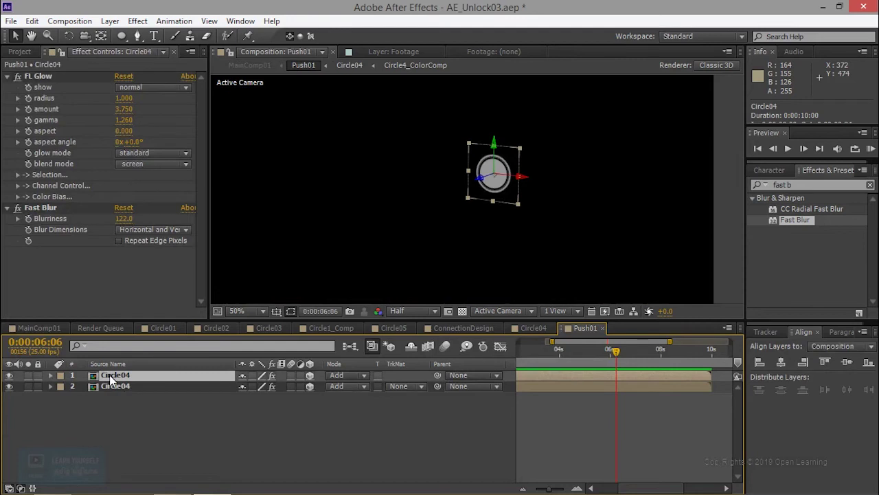
{"action": "key", "text": "F2"}
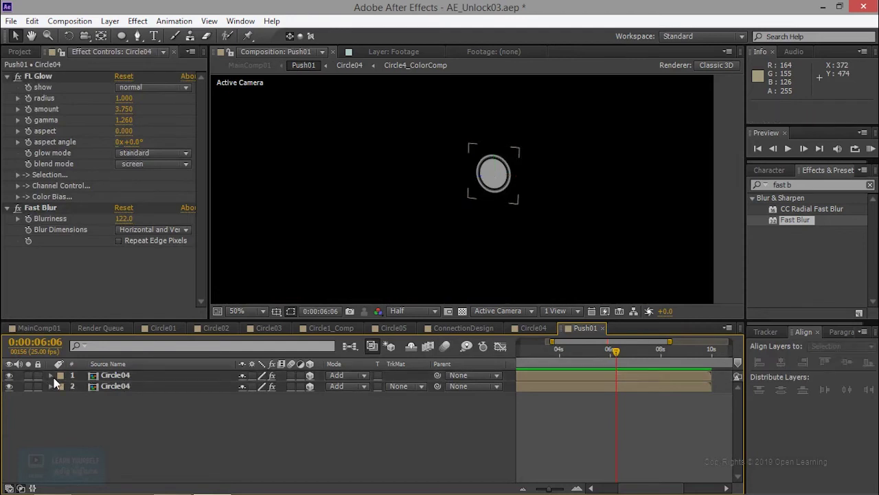
{"action": "left_click", "coordinate": [50, 375]}
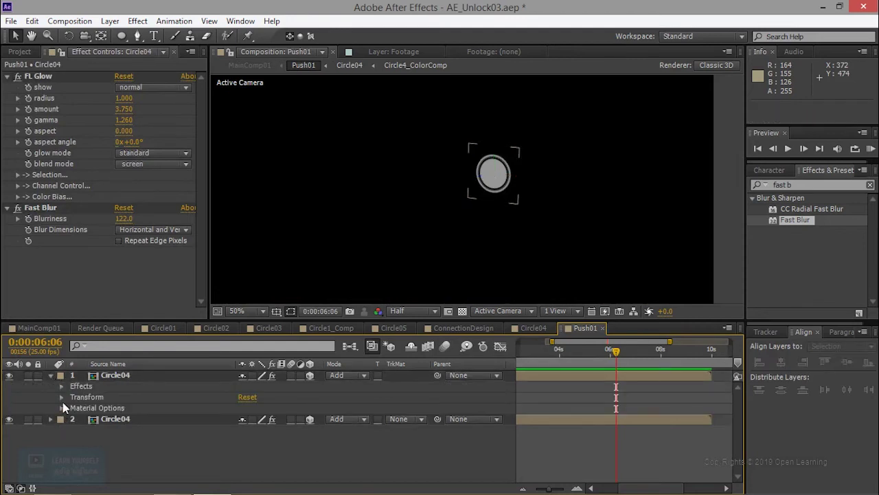
{"action": "left_click", "coordinate": [62, 398]}
{"action": "scroll", "coordinate": [141, 422], "scroll_direction": "down", "scroll_amount": 1}
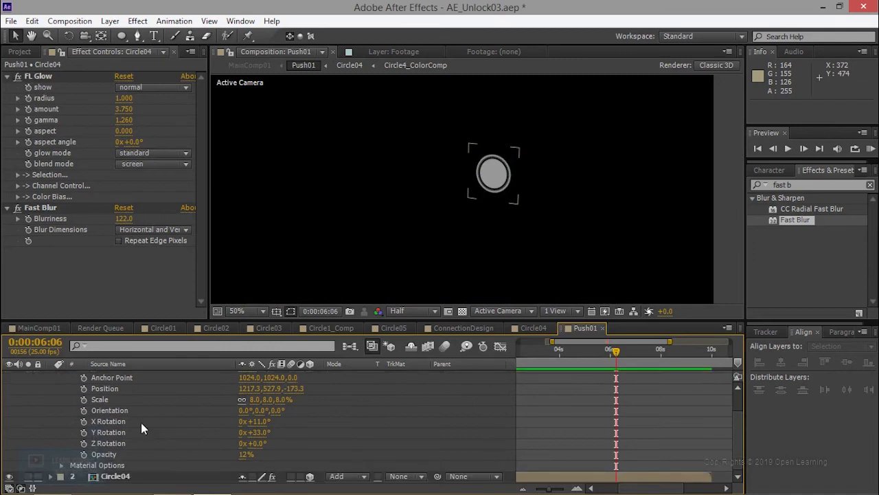
{"action": "left_click", "coordinate": [50, 478]}
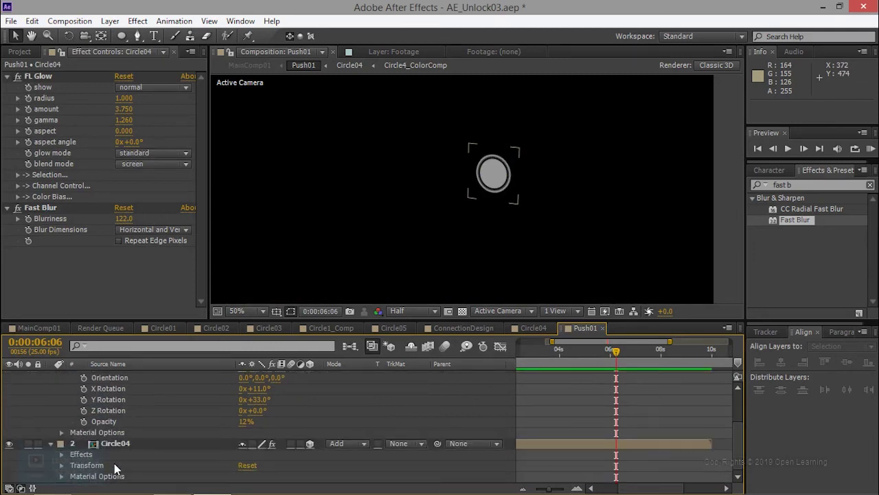
{"action": "left_click", "coordinate": [62, 466]}
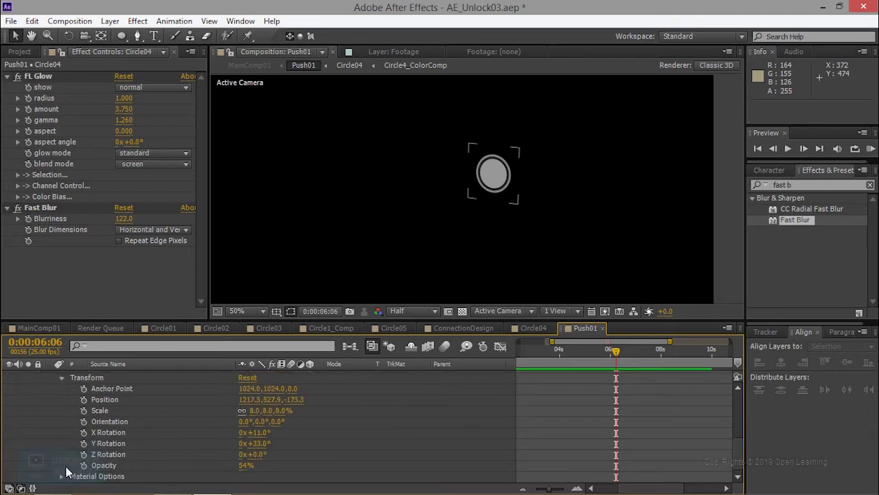
{"action": "left_click", "coordinate": [140, 365]}
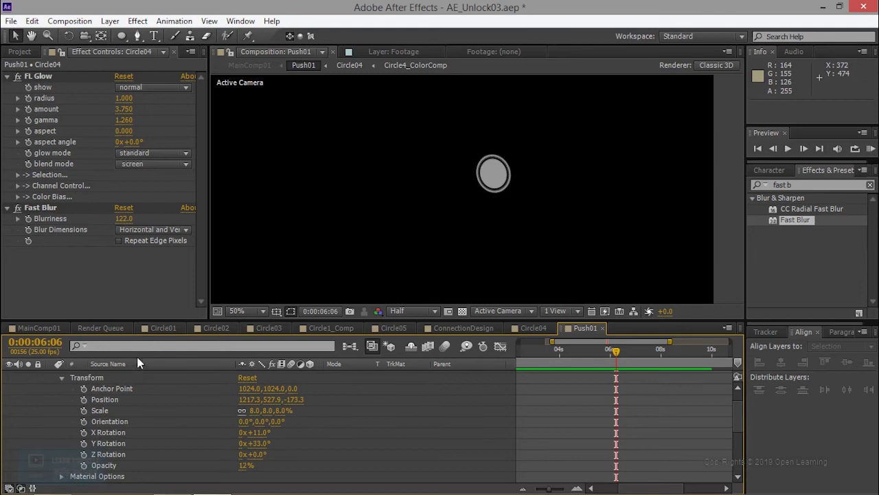
{"action": "left_click", "coordinate": [43, 329]}
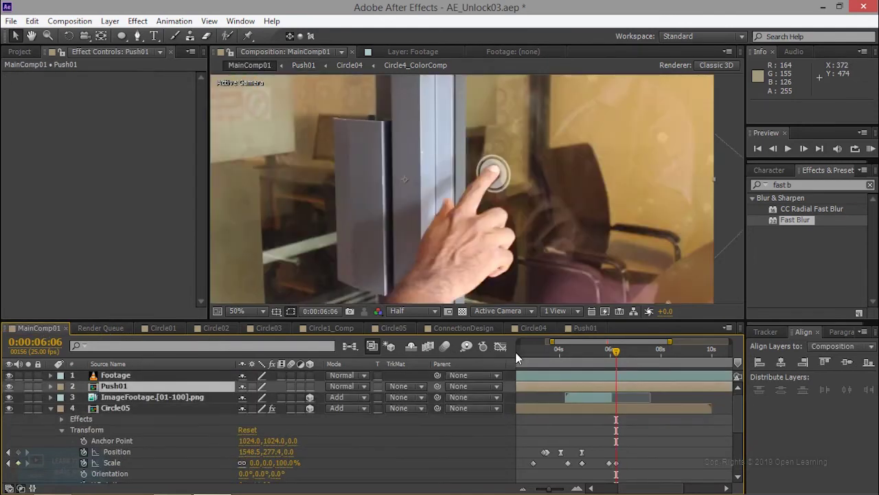
- Set Push01's blending mode to Add and scrub between 0:00:06:02 and 0:00:06:08
{"action": "left_click_drag", "start_coordinate": [617, 351], "coordinate": [619, 356]}
{"action": "left_click", "coordinate": [353, 389]}
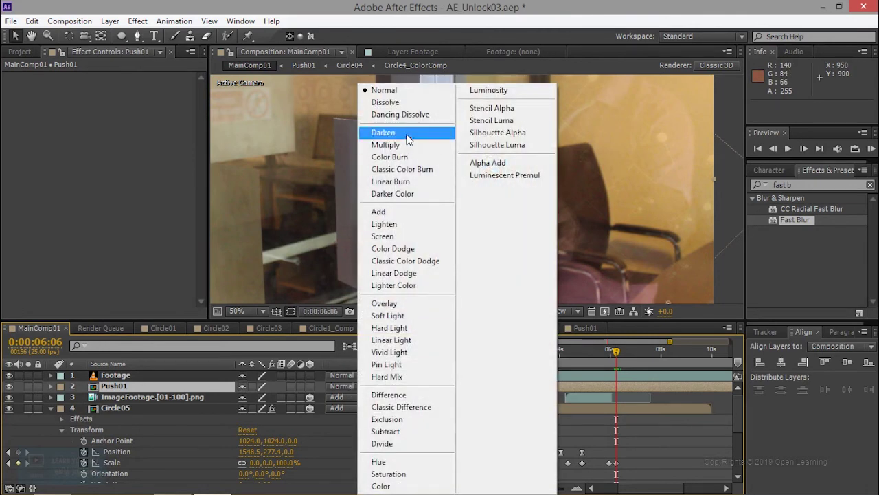
{"action": "left_click", "coordinate": [404, 215]}
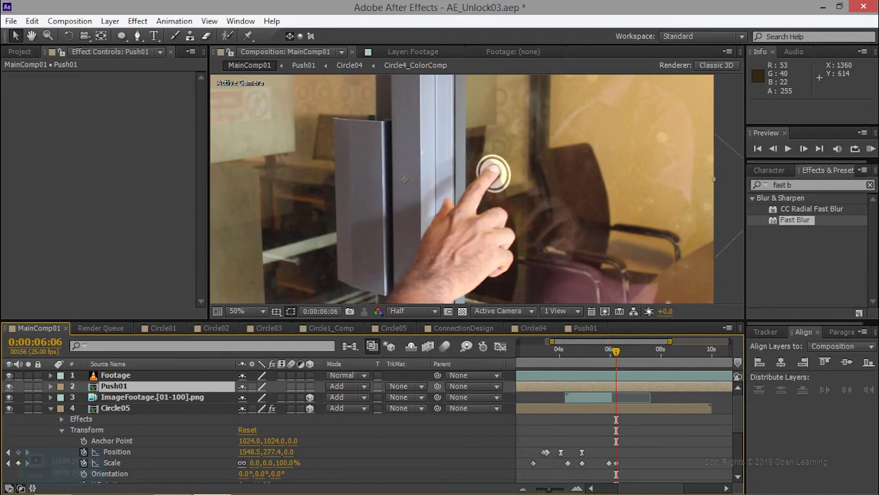
{"action": "left_click_drag", "start_coordinate": [617, 351], "coordinate": [612, 350]}
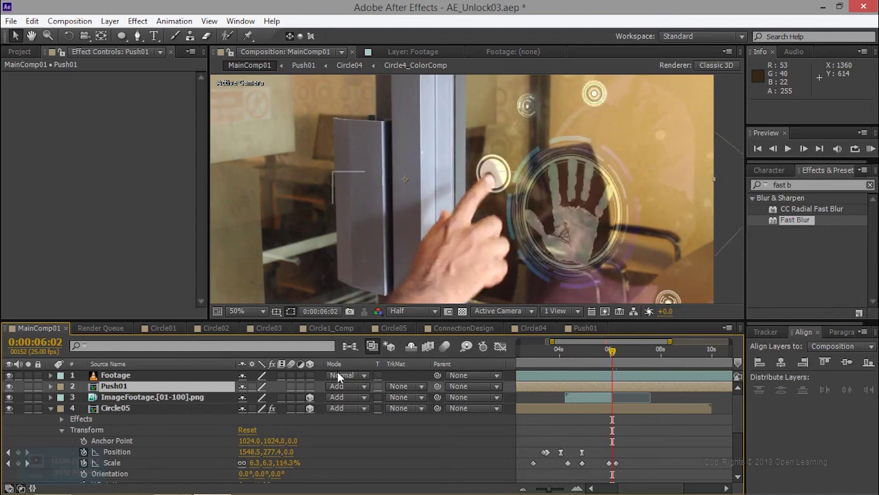
{"action": "left_click_drag", "start_coordinate": [612, 352], "coordinate": [617, 356]}
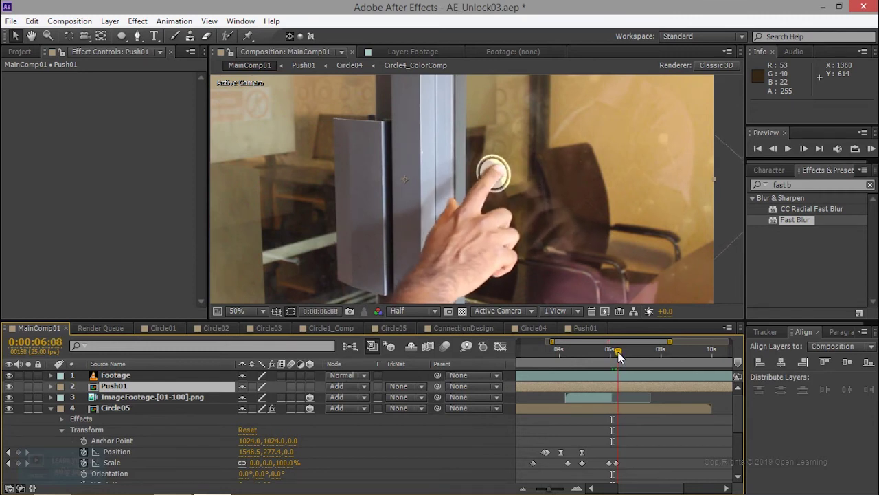
{"action": "left_click", "coordinate": [123, 388]}
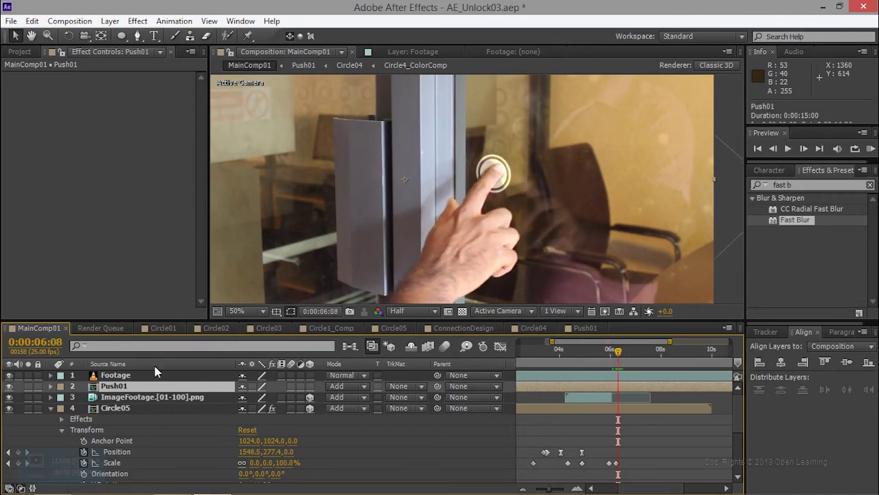
- Turn on Push01's 3D Layer switch and open the Push01 precomp
{"action": "left_click", "coordinate": [309, 387]}
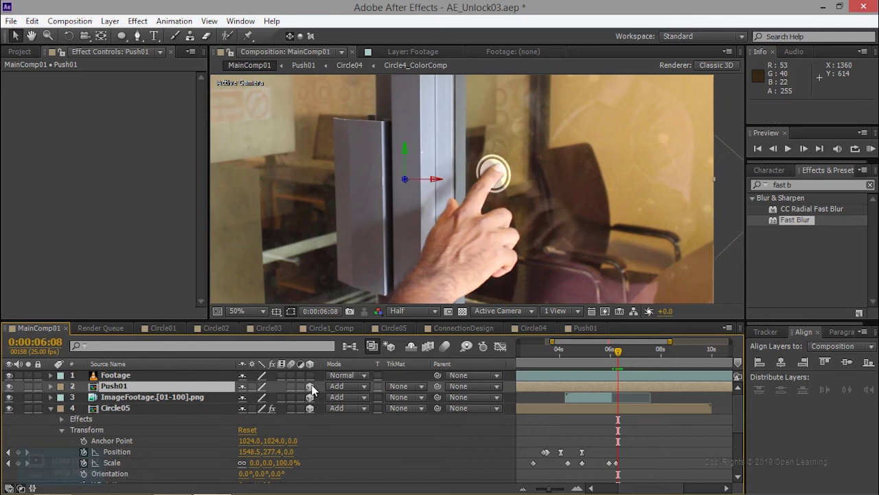
{"action": "double_click", "coordinate": [123, 386]}
{"action": "scroll", "coordinate": [349, 431], "scroll_direction": "up", "scroll_amount": 1}
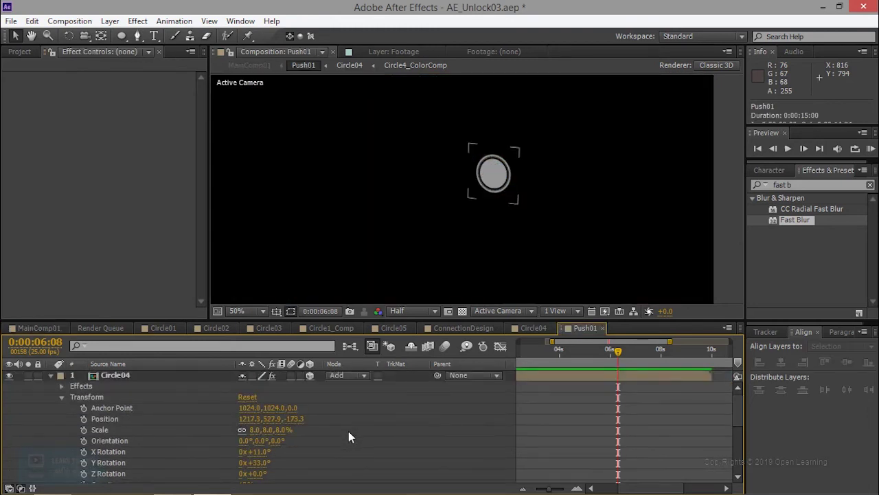
{"action": "scroll", "coordinate": [349, 433], "scroll_direction": "down", "scroll_amount": 1}
{"action": "scroll", "coordinate": [349, 431], "scroll_direction": "down", "scroll_amount": 3}
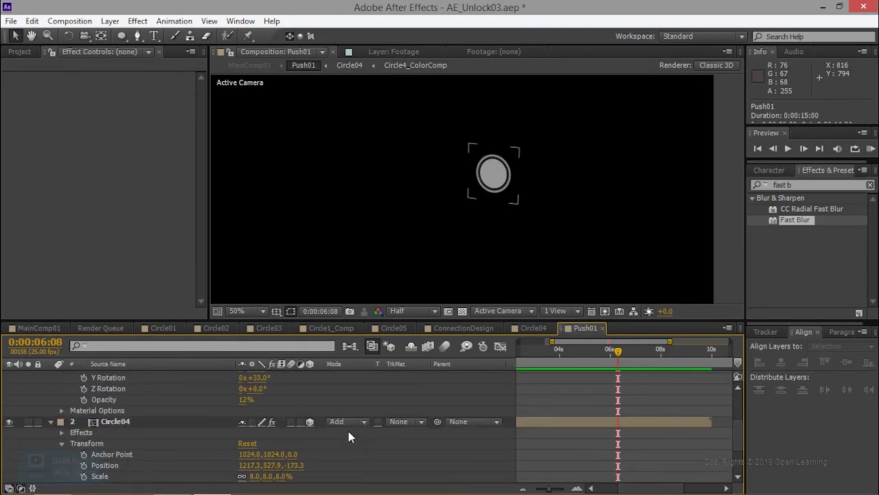
- Collapse both Circle04 layers' properties inside Push01 and return to MainComp01
{"action": "left_click", "coordinate": [52, 419]}
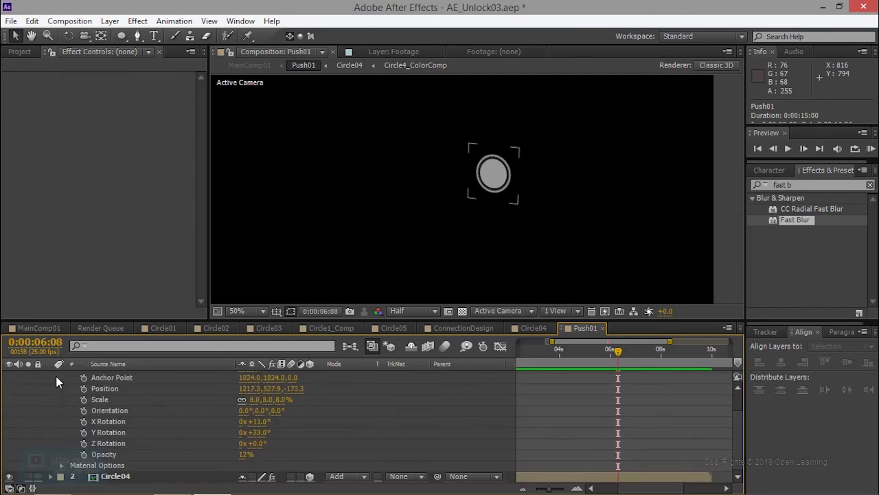
{"action": "scroll", "coordinate": [66, 406], "scroll_direction": "up", "scroll_amount": 2}
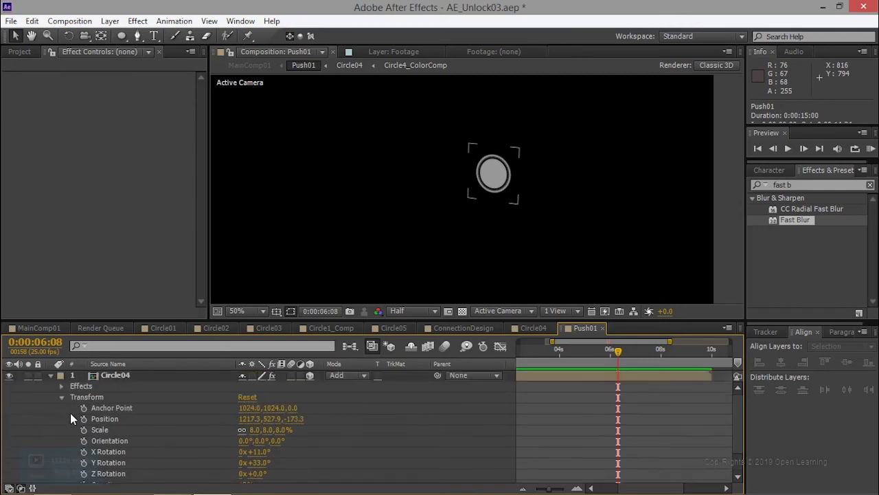
{"action": "left_click", "coordinate": [50, 376]}
{"action": "left_click", "coordinate": [274, 462]}
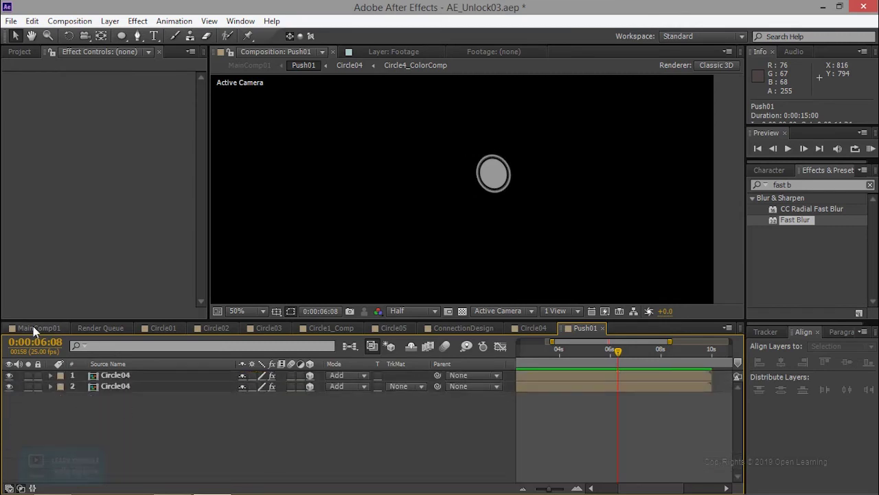
{"action": "left_click", "coordinate": [34, 329]}
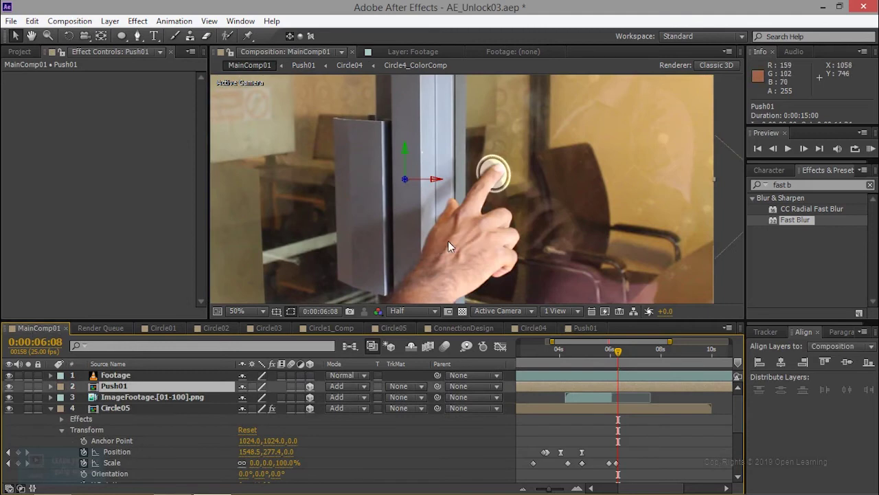
{"action": "left_click", "coordinate": [126, 398]}
- Nudge the Push01 button right and up to position 978.0, 538.0 on the fingertip
{"action": "left_click", "coordinate": [127, 388]}
{"action": "left_click_drag", "start_coordinate": [440, 179], "coordinate": [445, 179]}
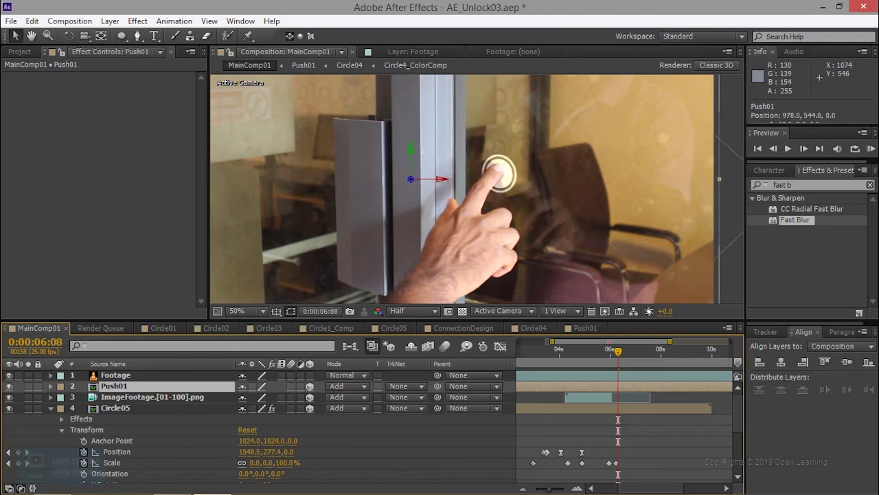
{"action": "key", "text": "Up"}
{"action": "key", "text": "Up"}
{"action": "key", "text": "Up"}
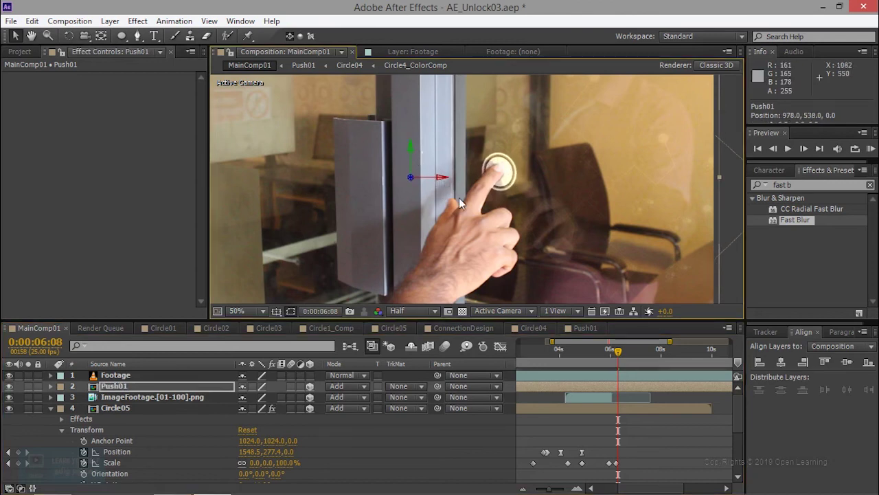
- At 0:00:06:06, where the finger touches, reveal Push01's Transform properties including Opacity
{"action": "left_click_drag", "start_coordinate": [618, 352], "coordinate": [619, 351]}
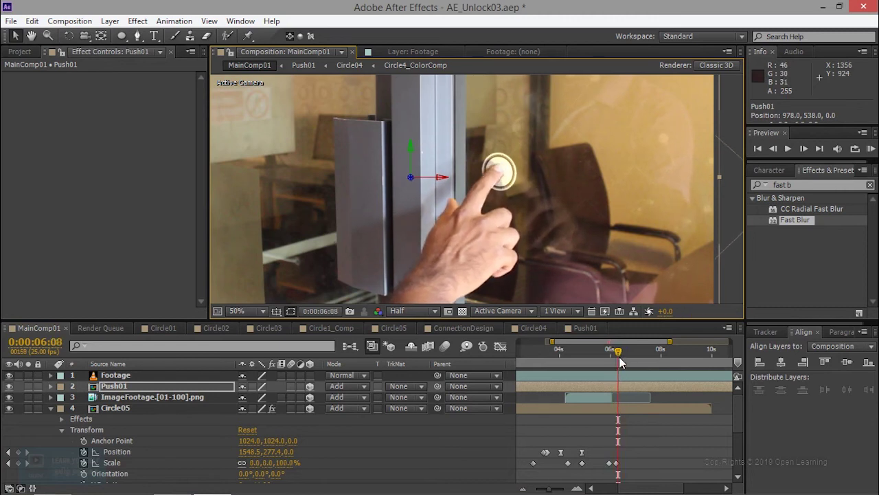
{"action": "left_click_drag", "start_coordinate": [620, 362], "coordinate": [618, 362]}
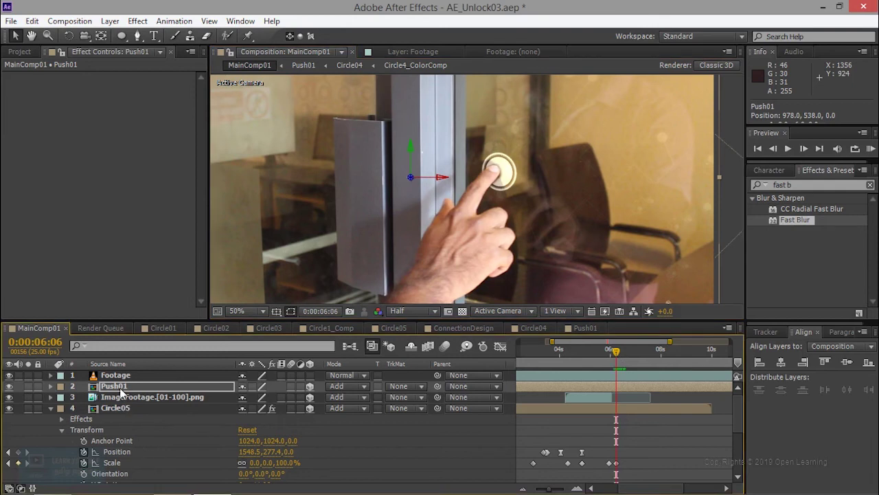
{"action": "left_click", "coordinate": [121, 389]}
{"action": "left_click", "coordinate": [52, 387]}
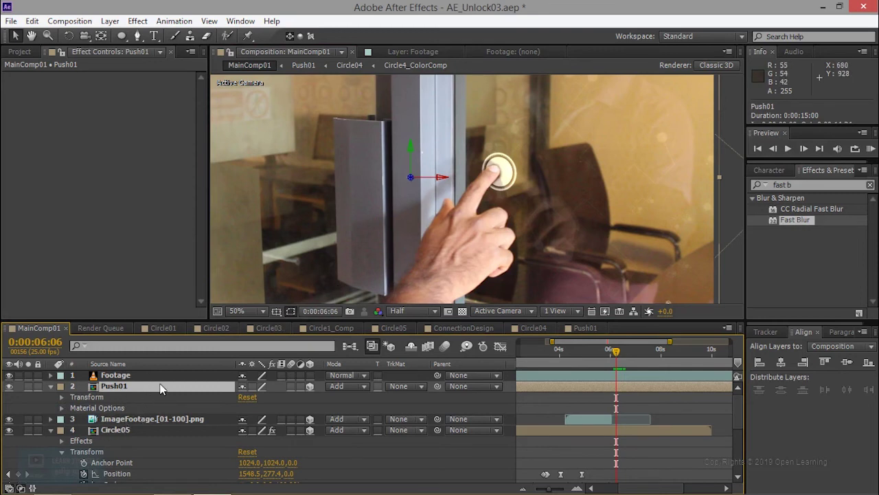
{"action": "left_click", "coordinate": [62, 397]}
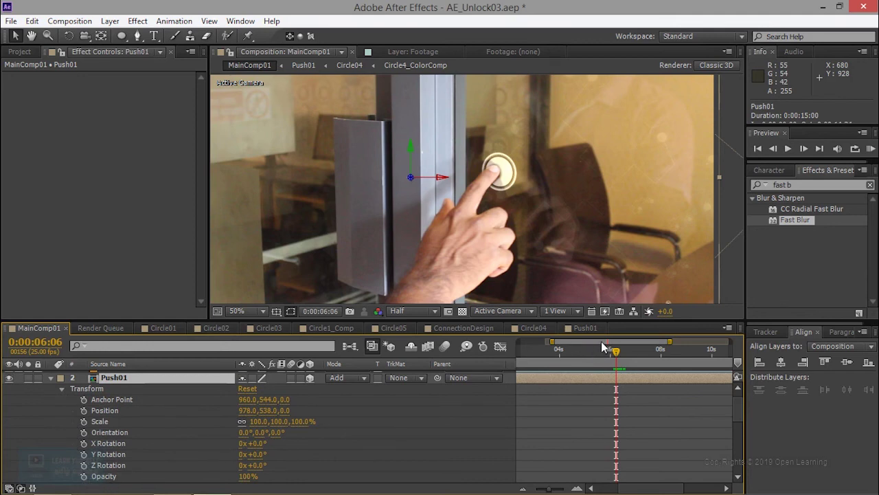
- Start Push01 opacity keyframes at 6:07, then set opacity to 0% at 6:05
{"action": "left_click_drag", "start_coordinate": [616, 357], "coordinate": [618, 357]}
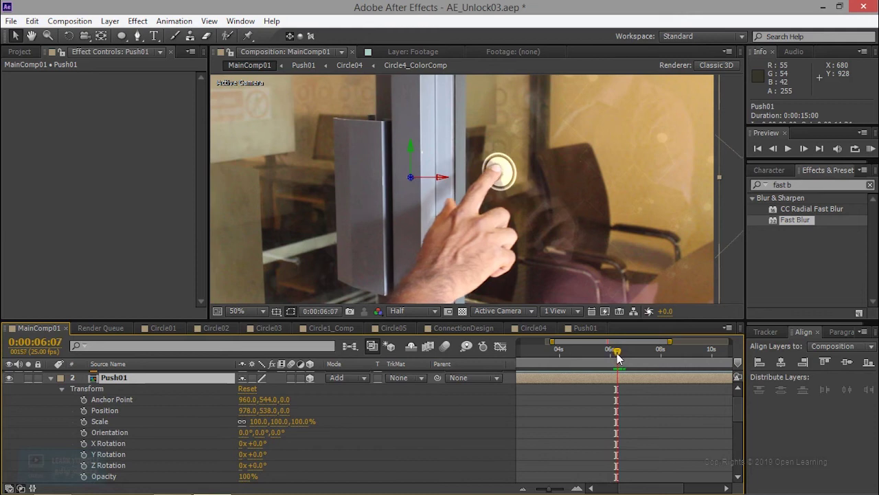
{"action": "left_click", "coordinate": [84, 476]}
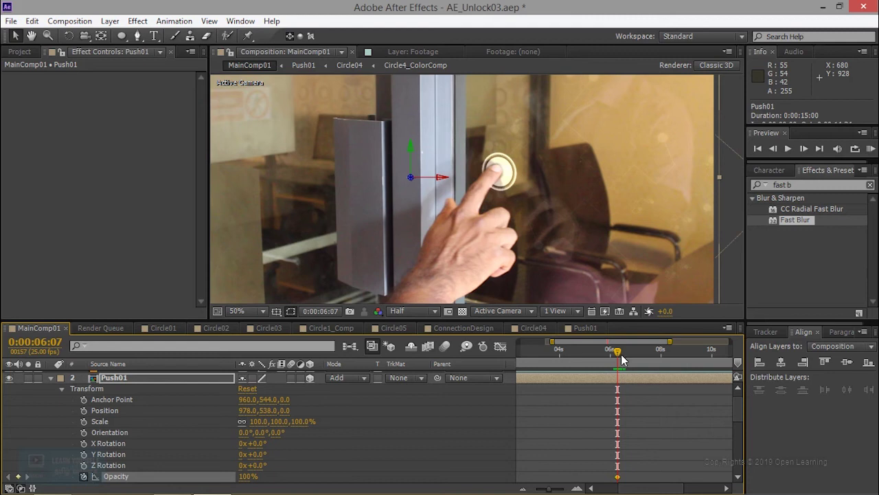
{"action": "left_click_drag", "start_coordinate": [617, 353], "coordinate": [616, 356]}
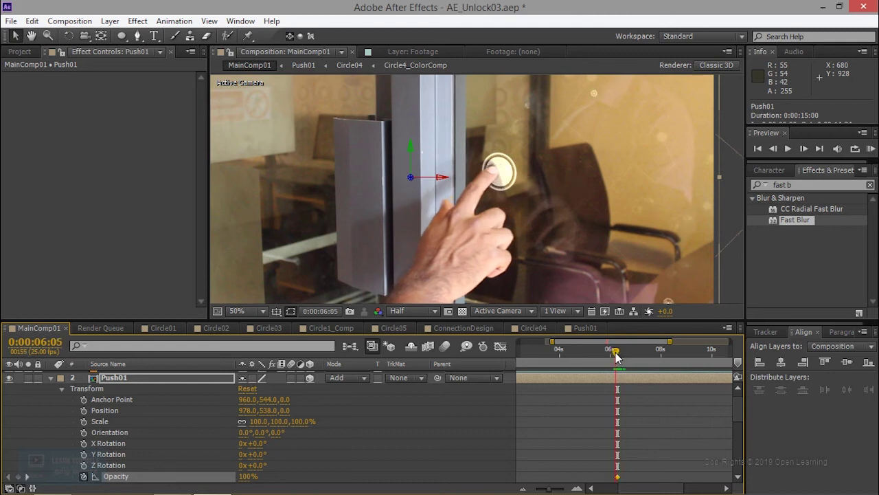
{"action": "left_click_drag", "start_coordinate": [254, 476], "coordinate": [96, 483]}
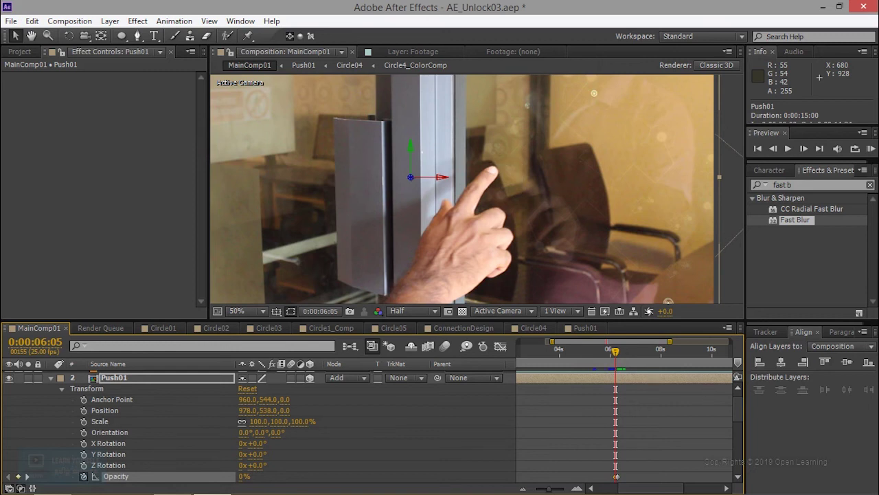
- Hold opacity at 100% with a keyframe at 6:13, then fade to 0% at 6:15
{"action": "left_click_drag", "start_coordinate": [617, 354], "coordinate": [628, 362]}
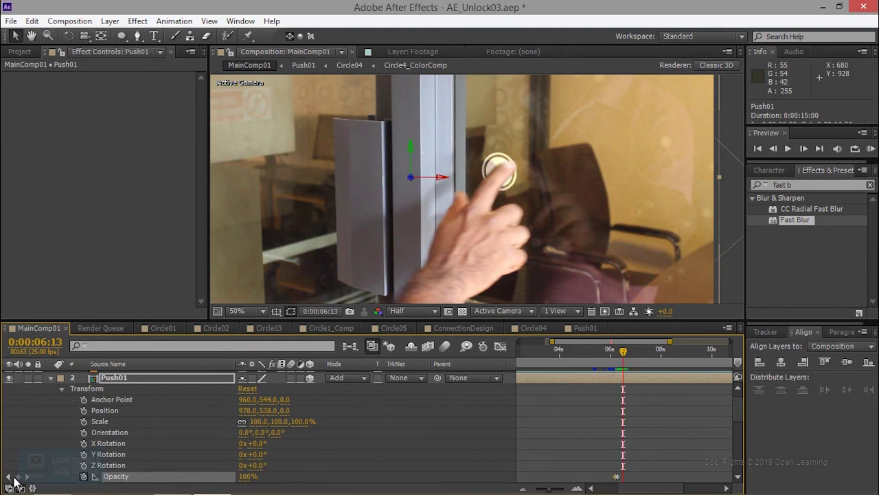
{"action": "left_click", "coordinate": [19, 477]}
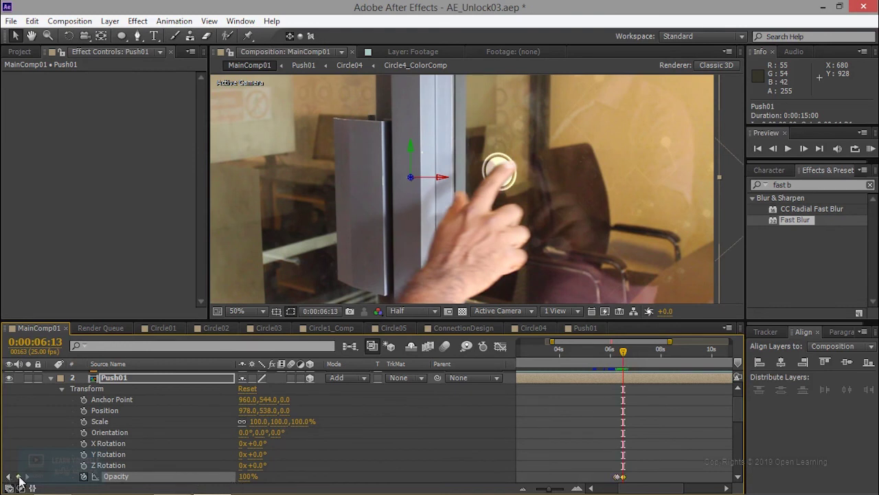
{"action": "left_click", "coordinate": [626, 352]}
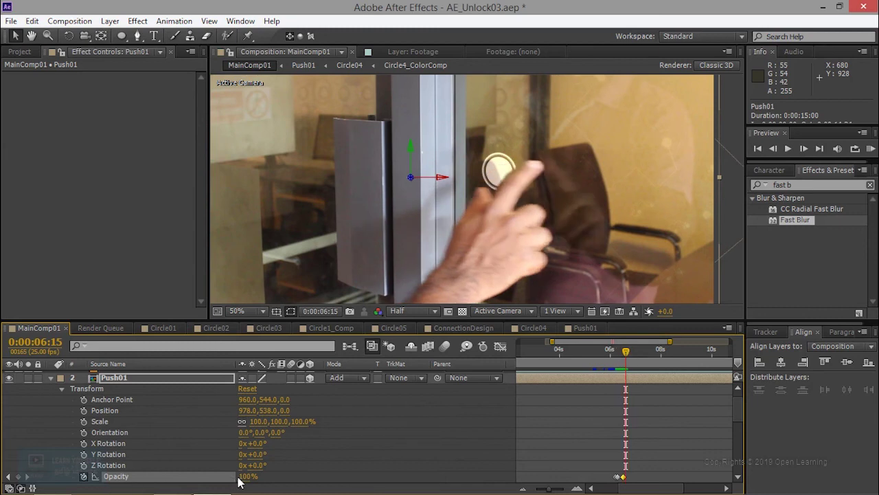
{"action": "left_click_drag", "start_coordinate": [248, 476], "coordinate": [206, 476]}
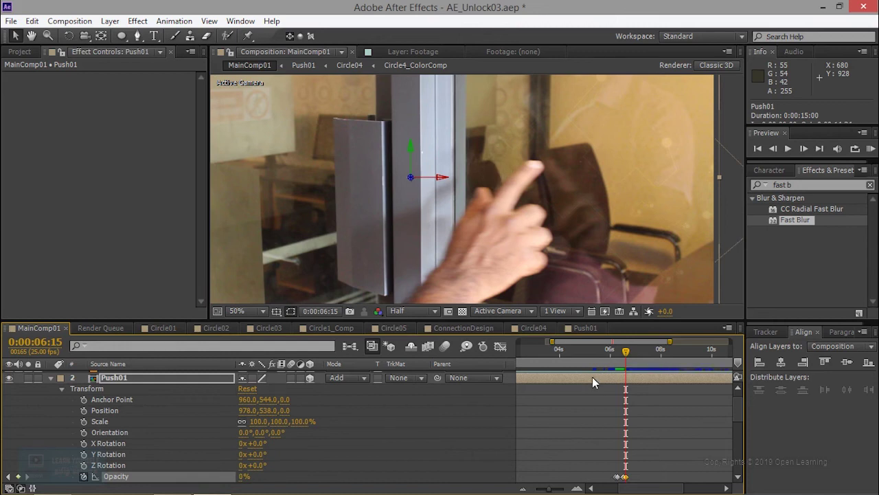
{"action": "left_click_drag", "start_coordinate": [621, 353], "coordinate": [607, 356]}
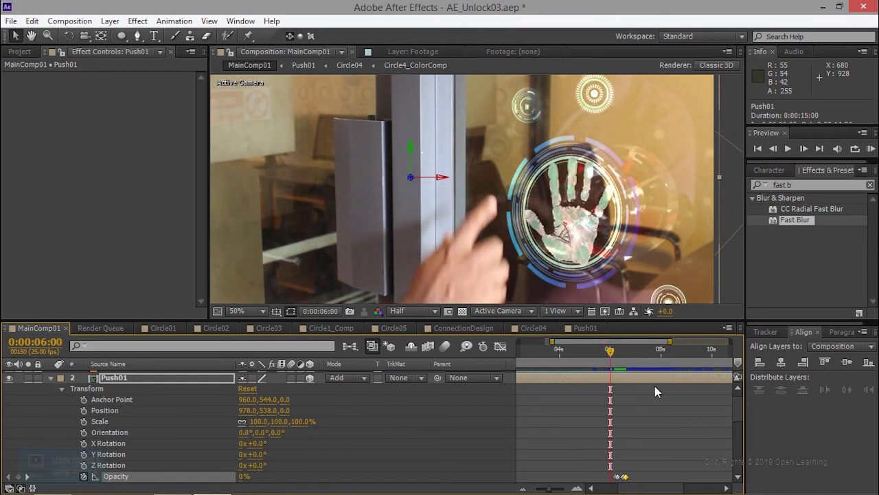
{"action": "left_click_drag", "start_coordinate": [553, 492], "coordinate": [529, 492]}
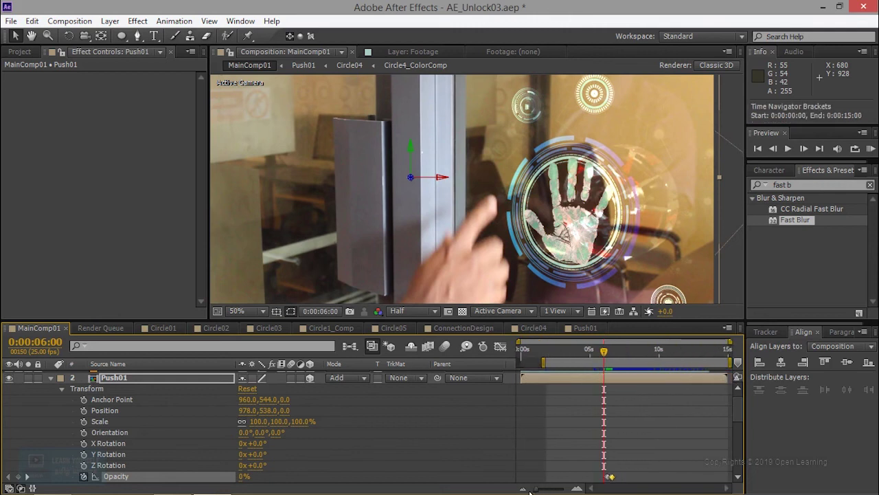
- Limit the work area to about 5–8 seconds and RAM preview the fade
{"action": "left_click_drag", "start_coordinate": [729, 362], "coordinate": [627, 362]}
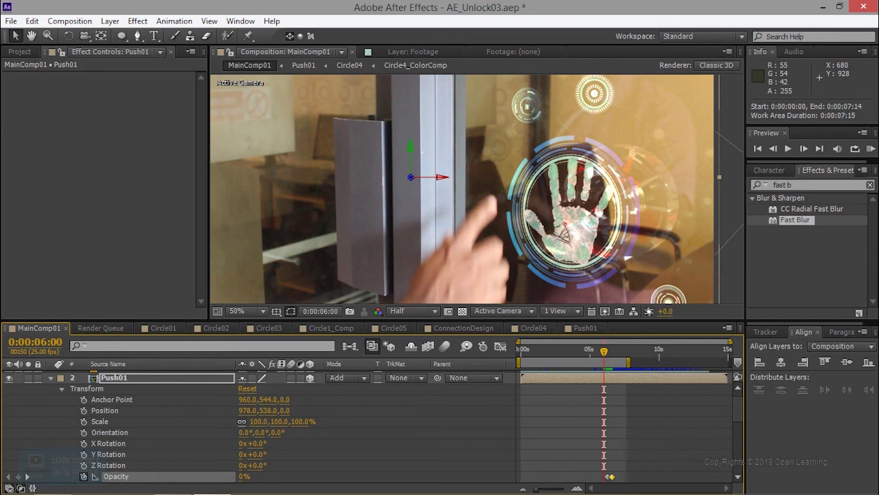
{"action": "left_click_drag", "start_coordinate": [519, 362], "coordinate": [587, 362]}
{"action": "key", "text": "KP_0"}
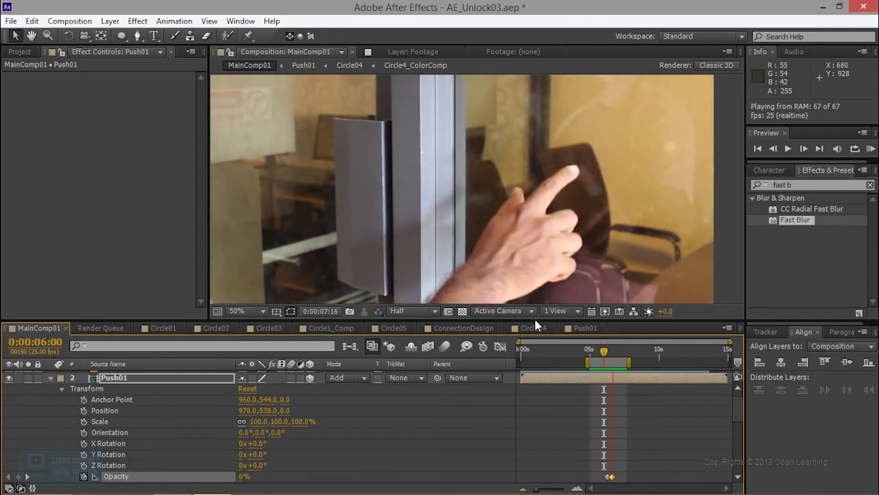
{"action": "left_click", "coordinate": [612, 477]}
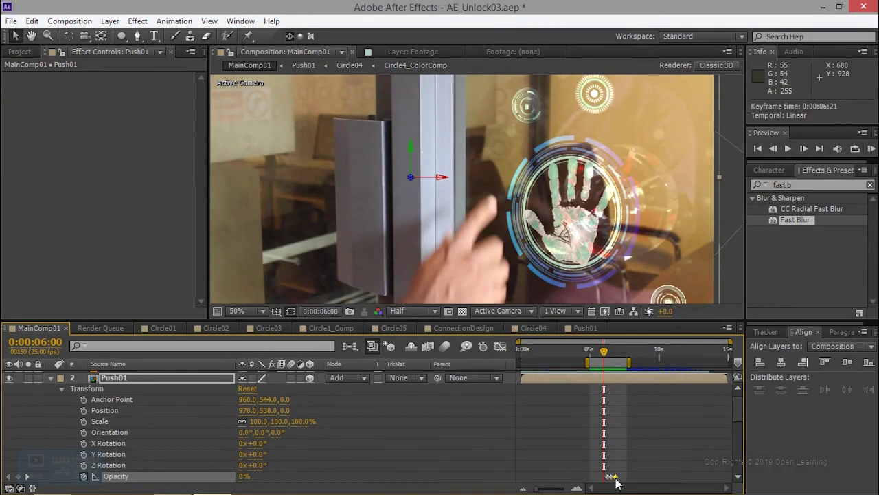
- Move the first Opacity keyframe back to 0:00:06:00 and preview the revised timing
{"action": "left_click_drag", "start_coordinate": [537, 489], "coordinate": [555, 489]}
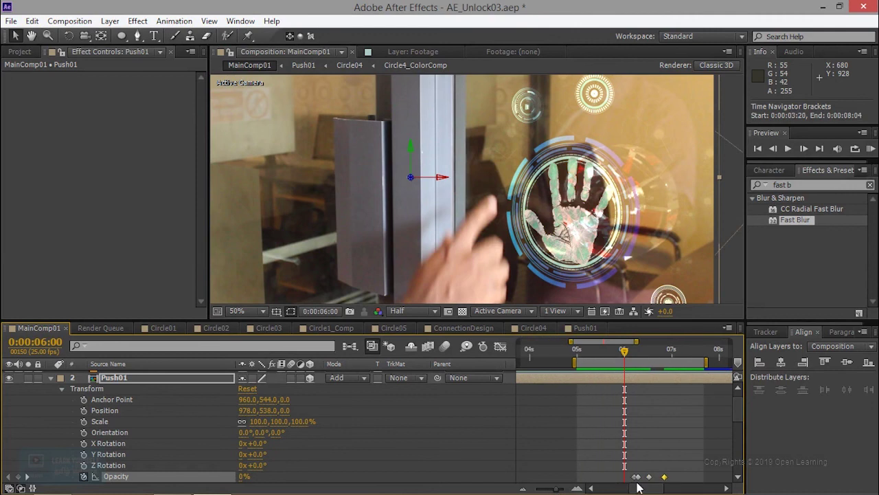
{"action": "left_click_drag", "start_coordinate": [633, 477], "coordinate": [625, 477]}
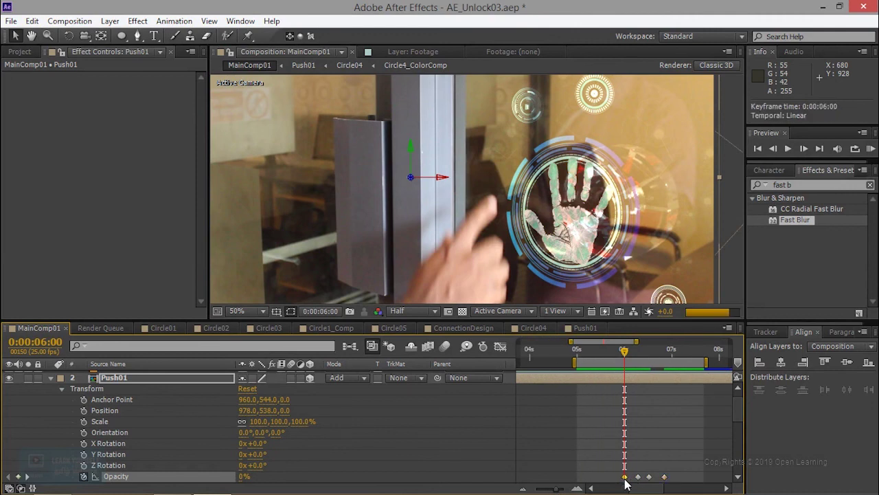
{"action": "key", "text": "KP_0"}
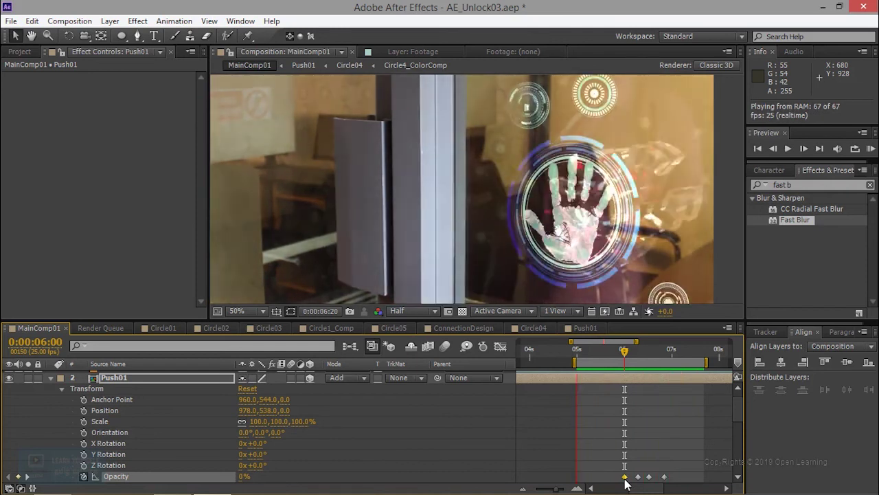
{"action": "key", "text": "space"}
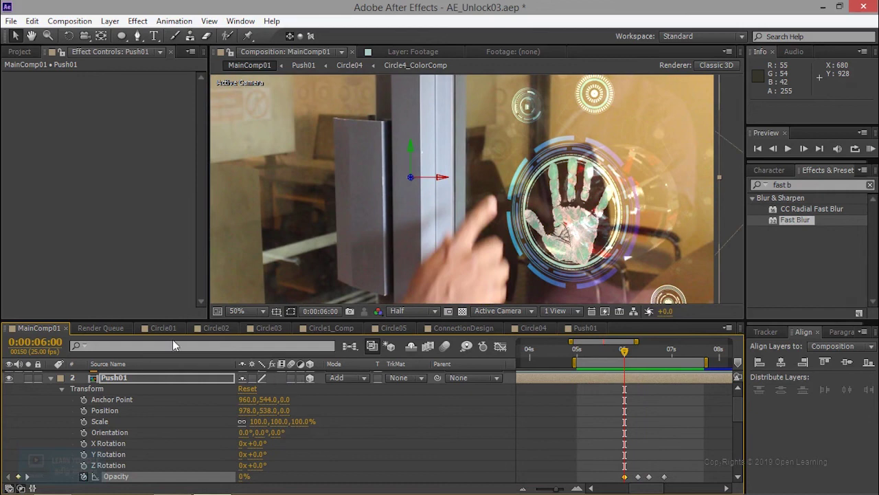
{"action": "left_click", "coordinate": [533, 327]}
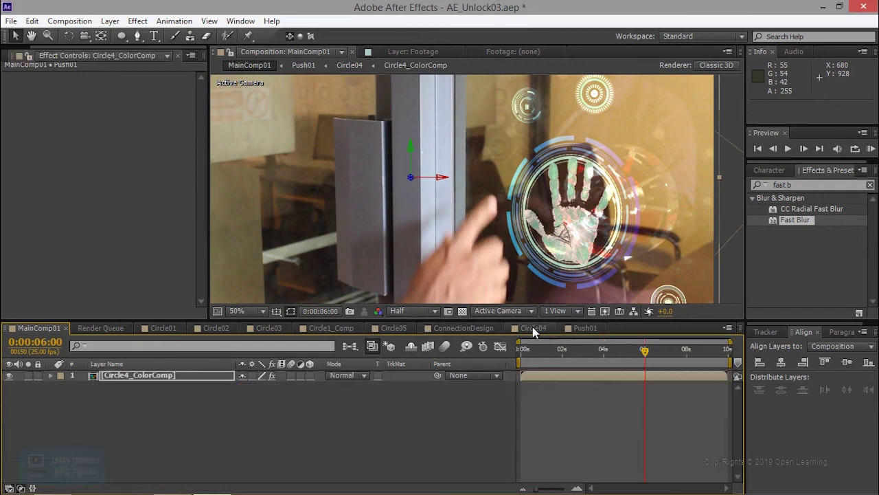
- In the Push01 comp, scale the top Circle04 layer down from 8% to 6%
{"action": "left_click", "coordinate": [127, 377]}
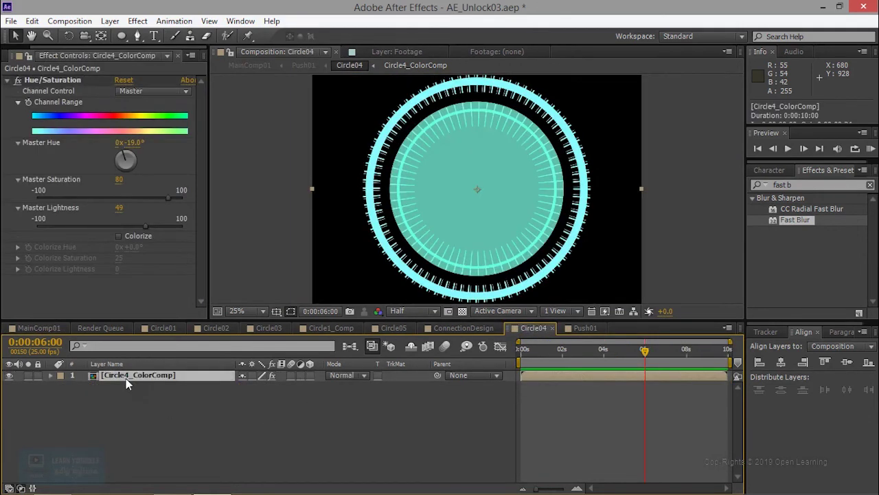
{"action": "left_click", "coordinate": [478, 331]}
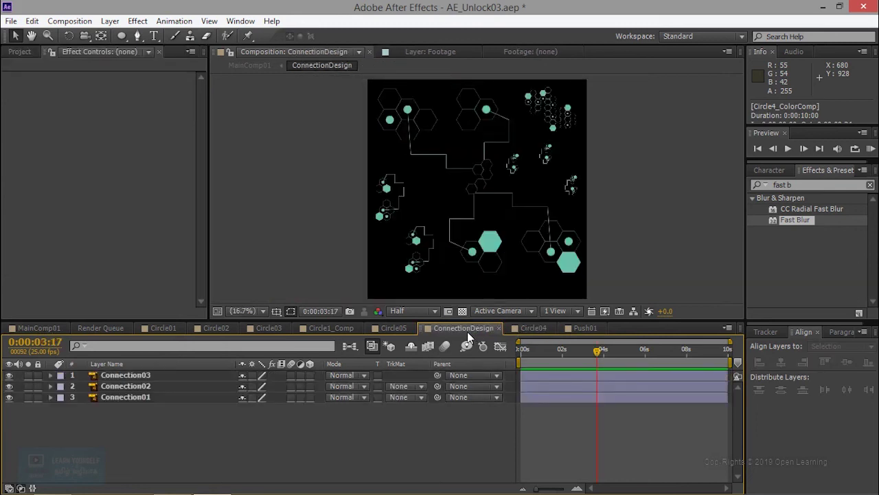
{"action": "left_click", "coordinate": [579, 329]}
{"action": "left_click", "coordinate": [135, 386]}
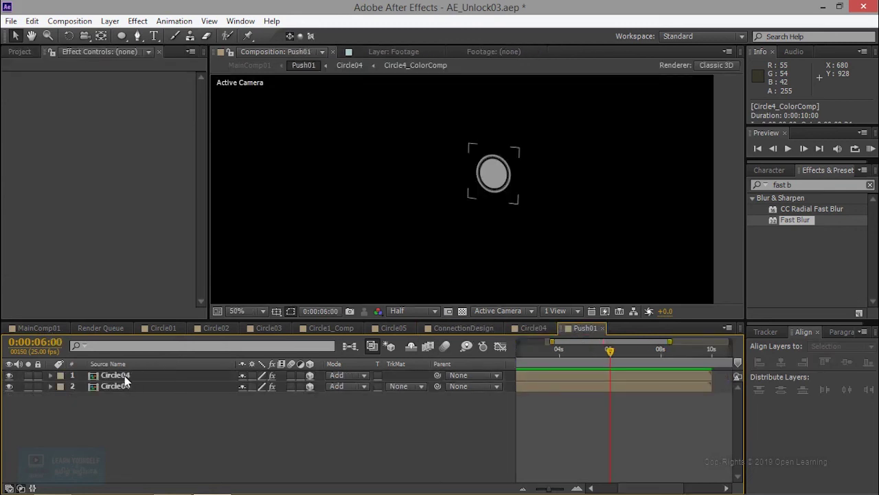
{"action": "left_click", "coordinate": [126, 378]}
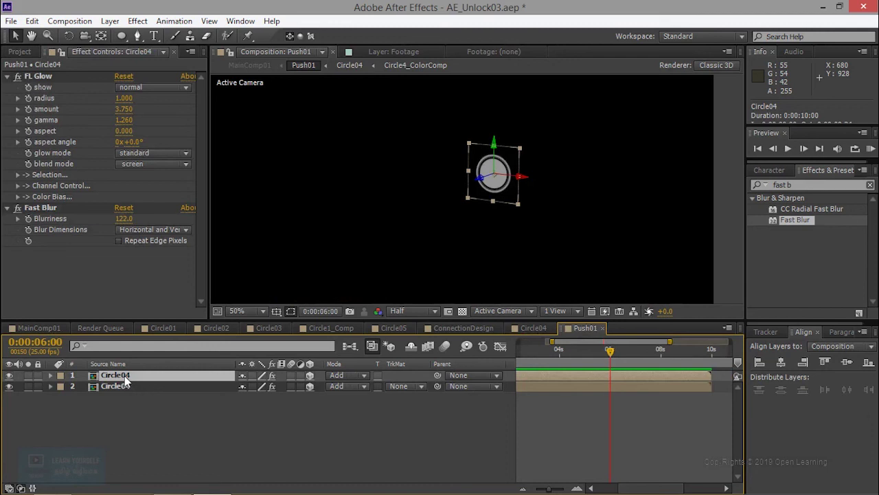
{"action": "key", "text": "s"}
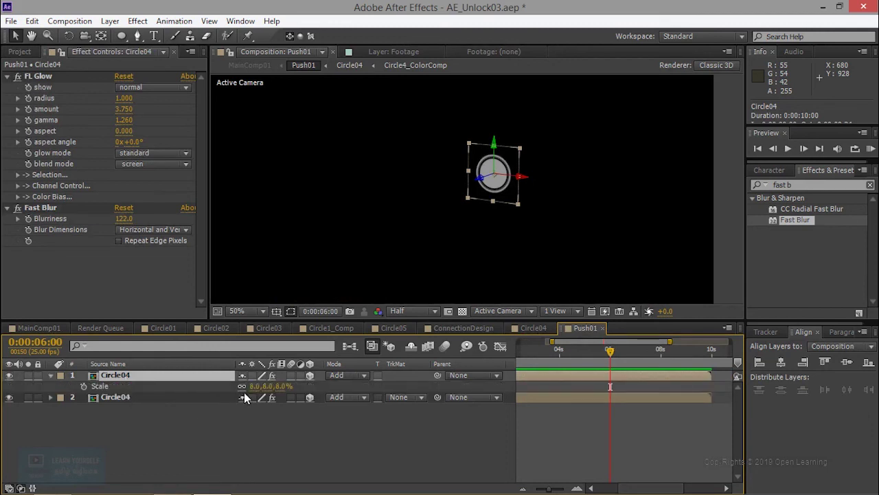
{"action": "left_click", "coordinate": [284, 386]}
{"action": "type", "text": "6"}
{"action": "key", "text": "Return"}
- Scale the second Circle04 layer to 6% too, then return to MainComp01
{"action": "left_click", "coordinate": [158, 400]}
{"action": "key", "text": "s"}
{"action": "left_click", "coordinate": [282, 408]}
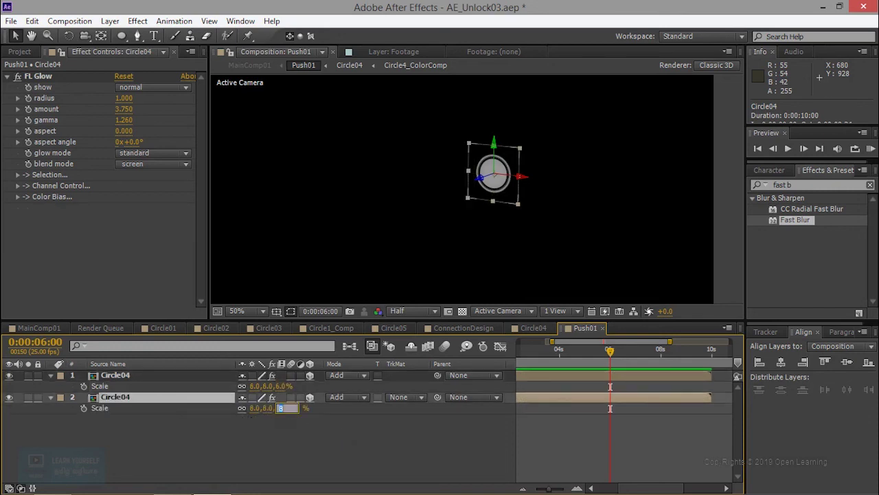
{"action": "key", "text": "Return"}
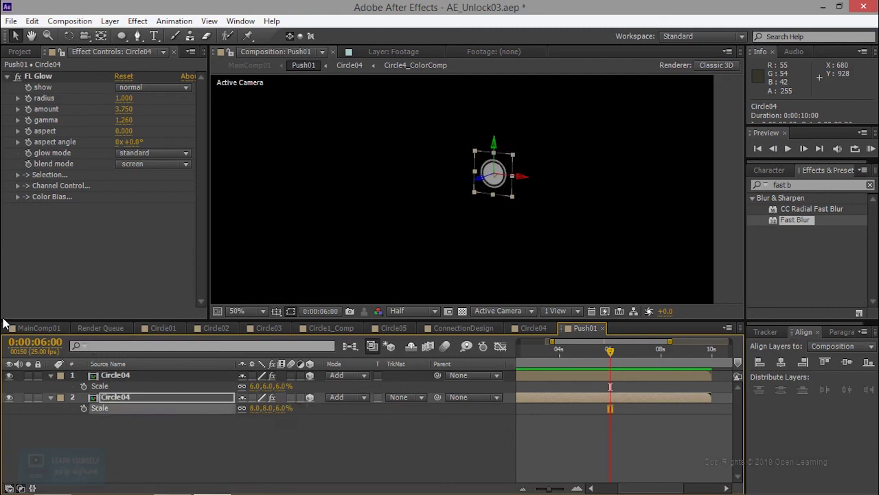
{"action": "left_click", "coordinate": [42, 329]}
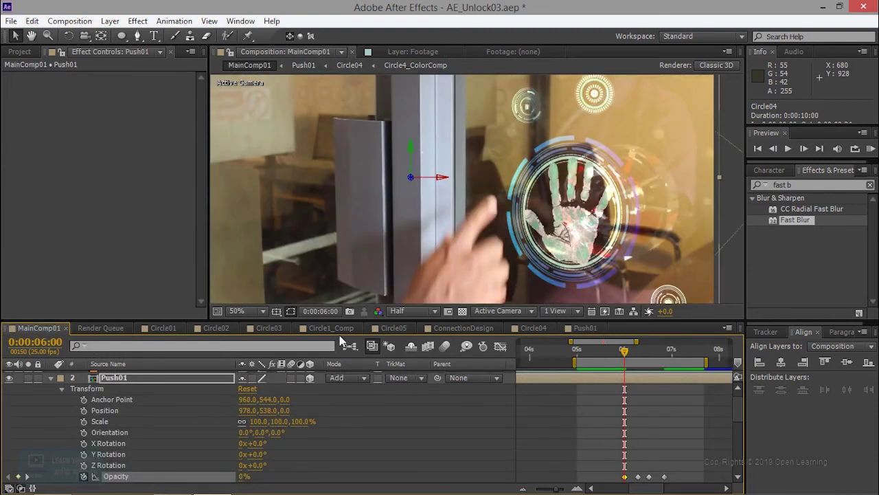
{"action": "key", "text": "KP_0"}
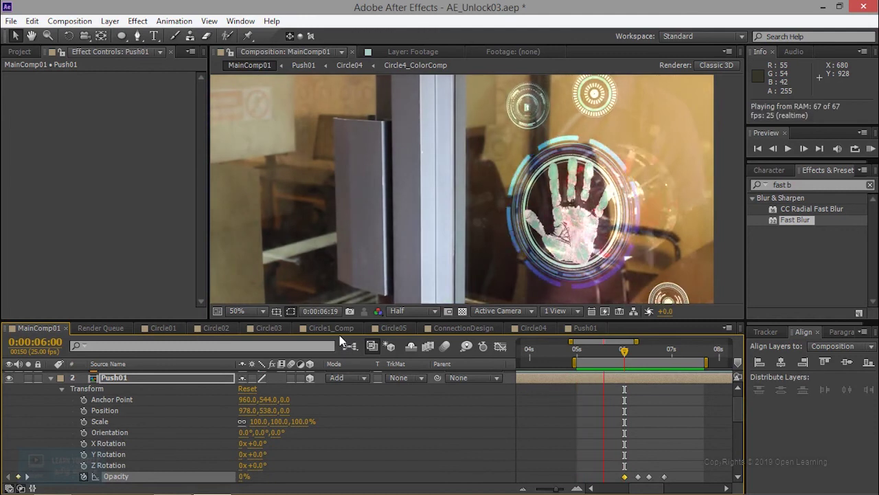